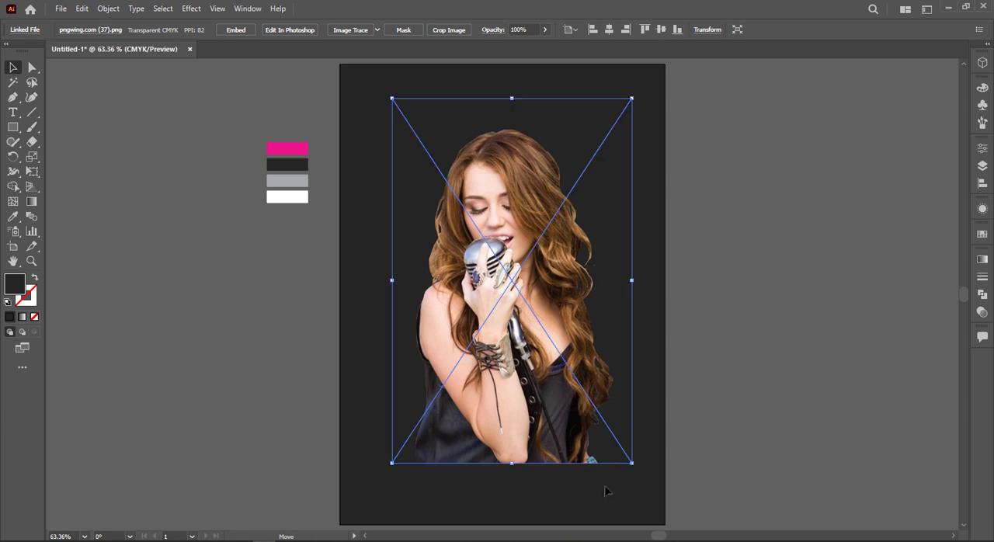
Enlarge the singer photo slightly and move it a little up and to the left on the artboard
{"action": "left_click_drag", "start_coordinate": [633, 463], "coordinate": [641, 469]}
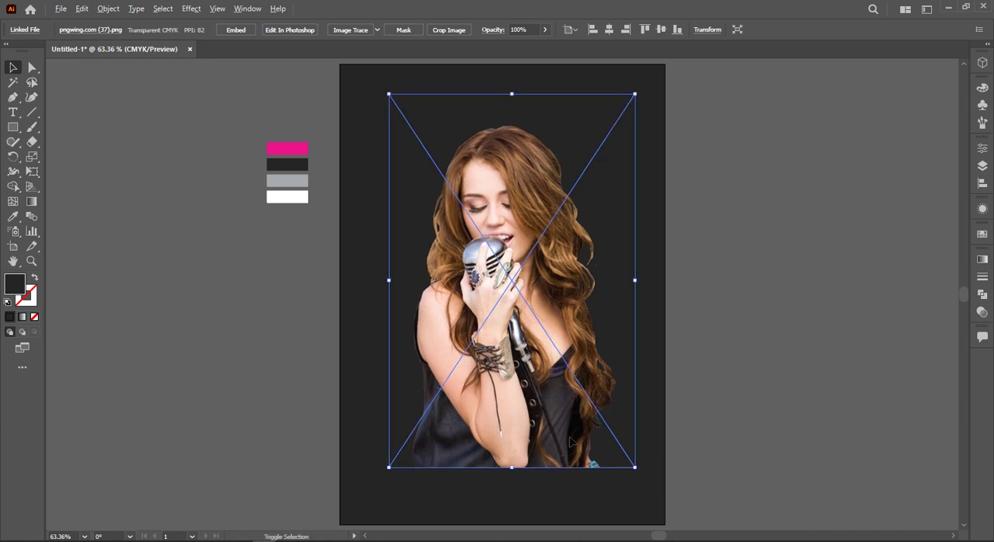
{"action": "left_click_drag", "start_coordinate": [561, 429], "coordinate": [593, 440]}
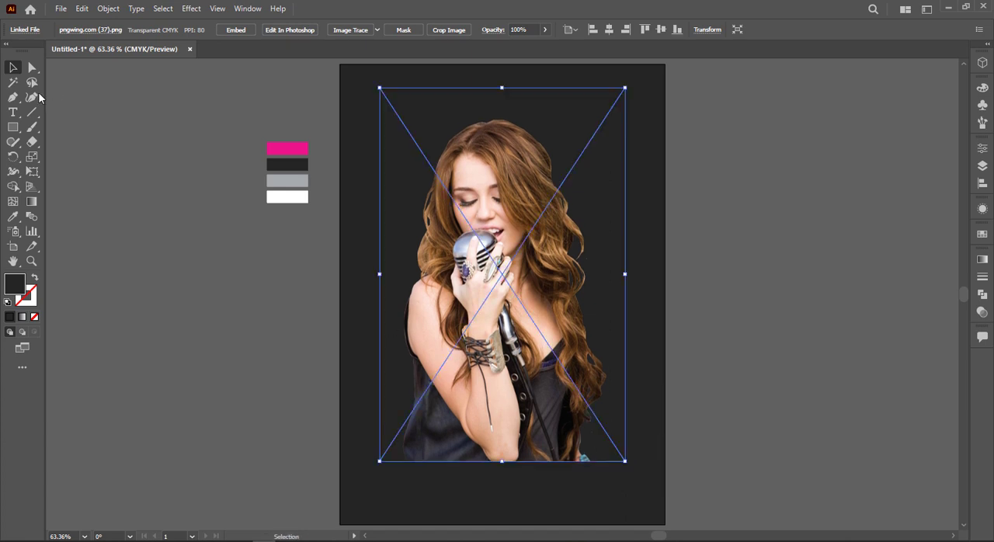
Draw a rectangle of about 449 by 683 pt over the photo and fill it with a black-to-white linear gradient at 90°
{"action": "left_click", "coordinate": [11, 127]}
{"action": "left_click_drag", "start_coordinate": [379, 88], "coordinate": [625, 461]}
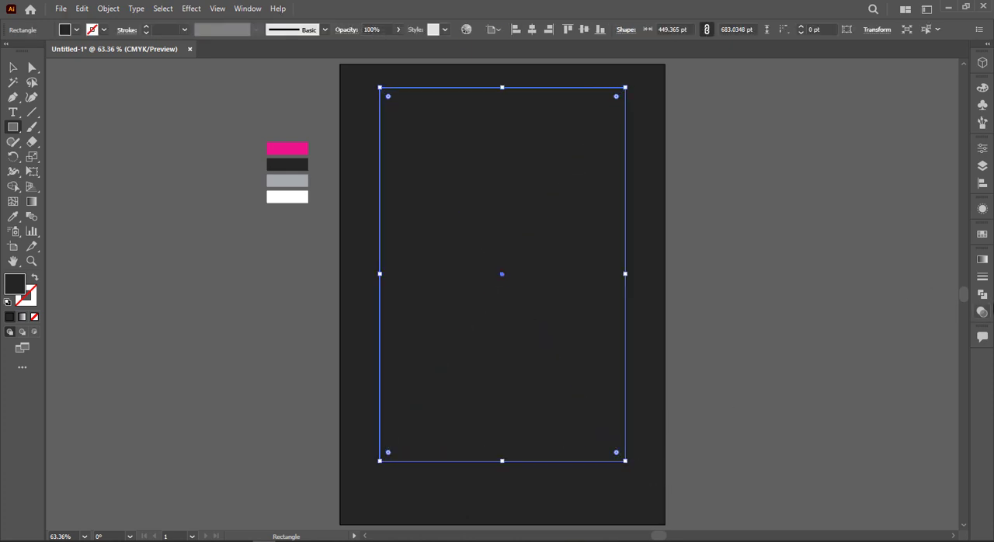
{"action": "left_click", "coordinate": [984, 261]}
{"action": "left_click", "coordinate": [839, 280]}
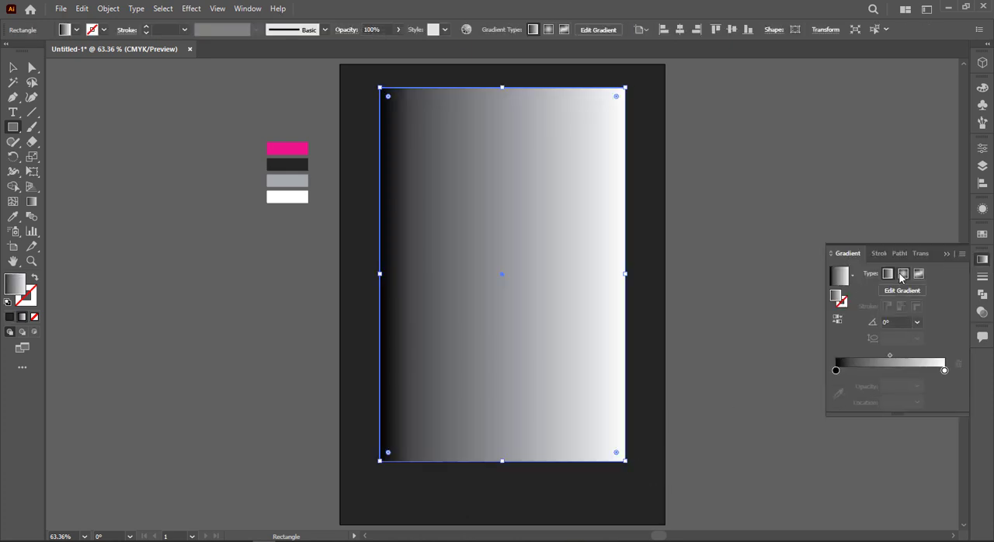
{"action": "left_click", "coordinate": [917, 322]}
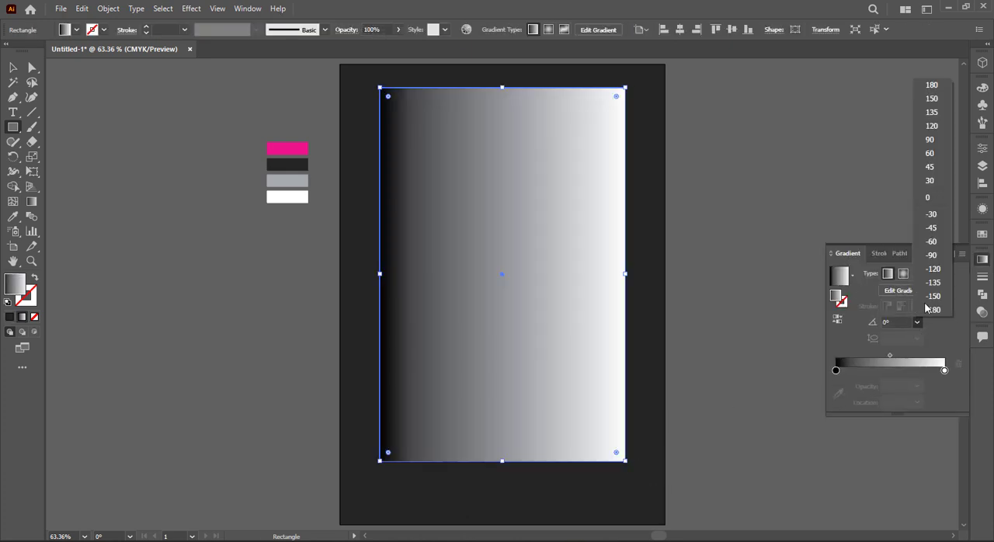
{"action": "left_click", "coordinate": [933, 255]}
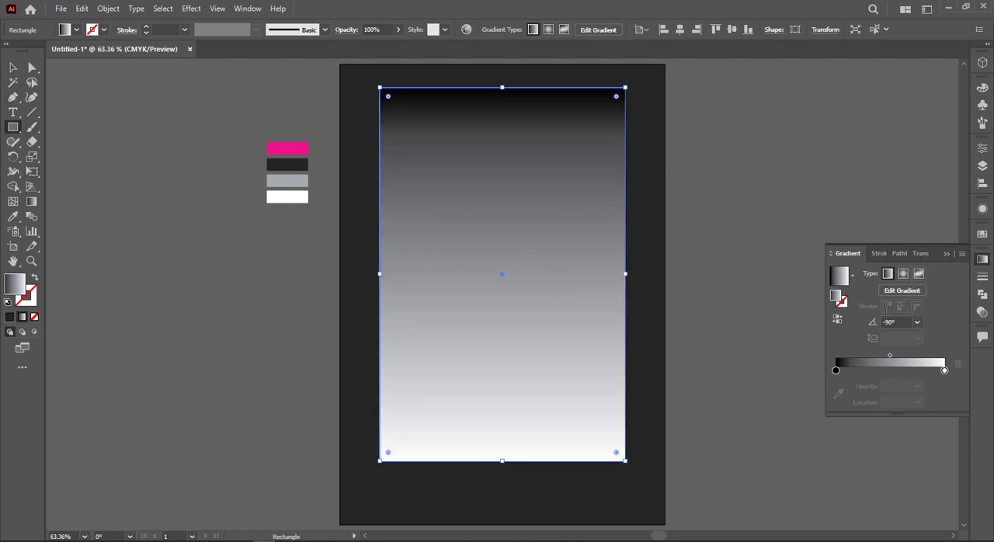
{"action": "left_click", "coordinate": [917, 322]}
{"action": "left_click", "coordinate": [933, 154]}
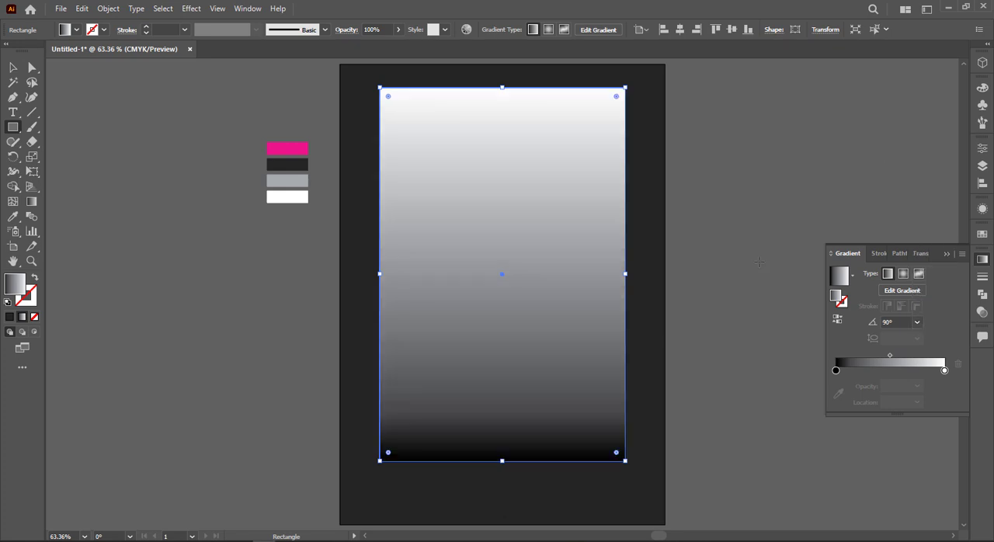
Select the gradient rectangle together with the photo beneath it and make an opacity mask from them
{"action": "left_click", "coordinate": [13, 68]}
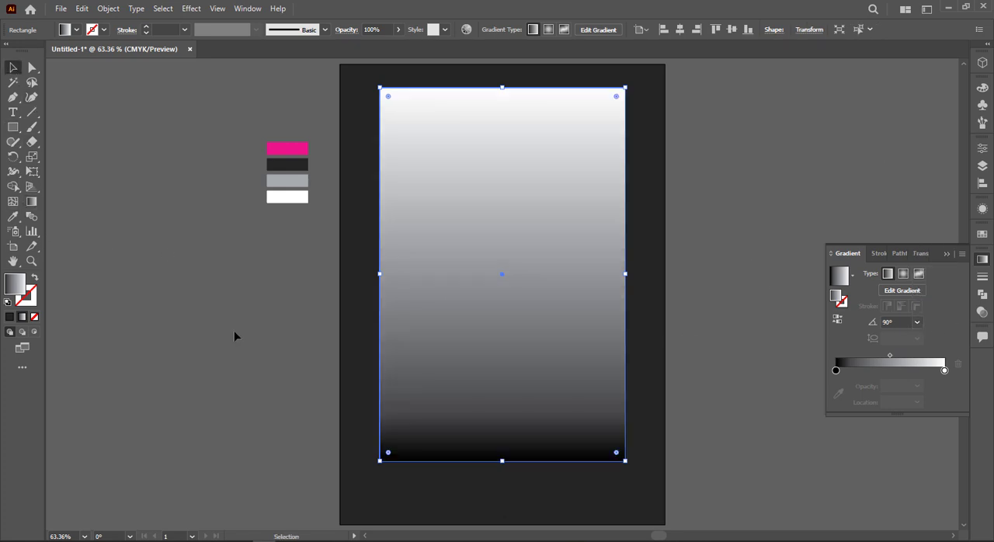
{"action": "left_click", "coordinate": [235, 337]}
{"action": "left_click", "coordinate": [440, 348]}
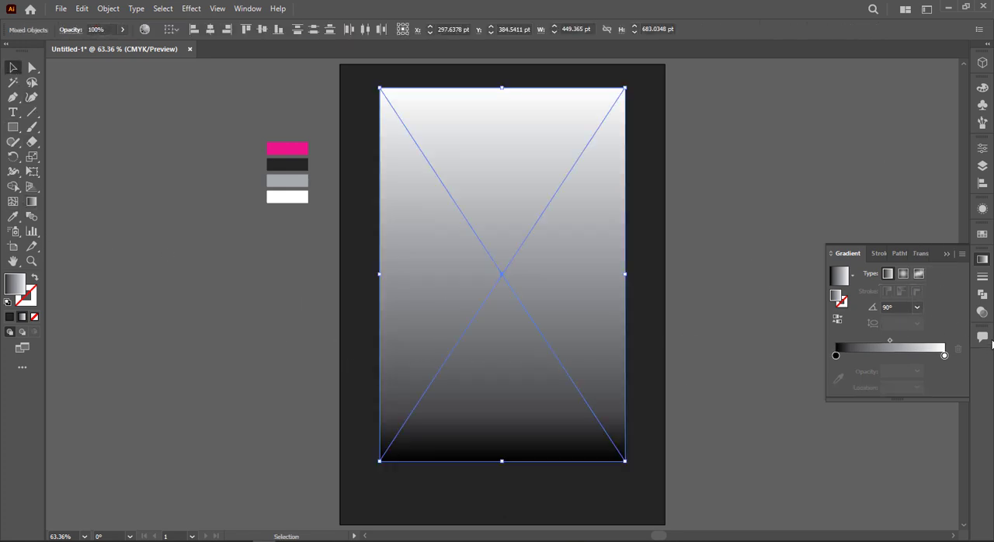
{"action": "left_click", "coordinate": [983, 337]}
{"action": "left_click", "coordinate": [983, 313]}
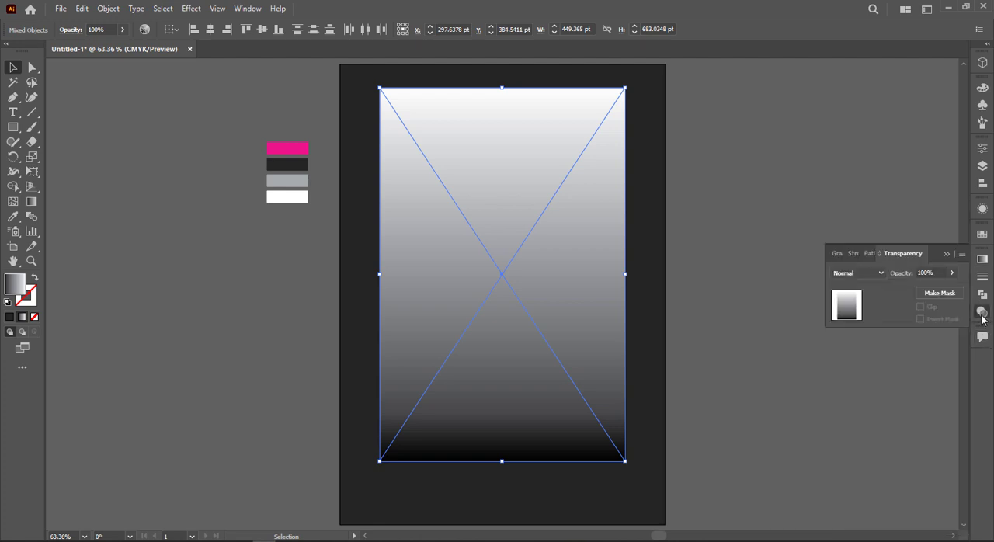
{"action": "left_click", "coordinate": [926, 300]}
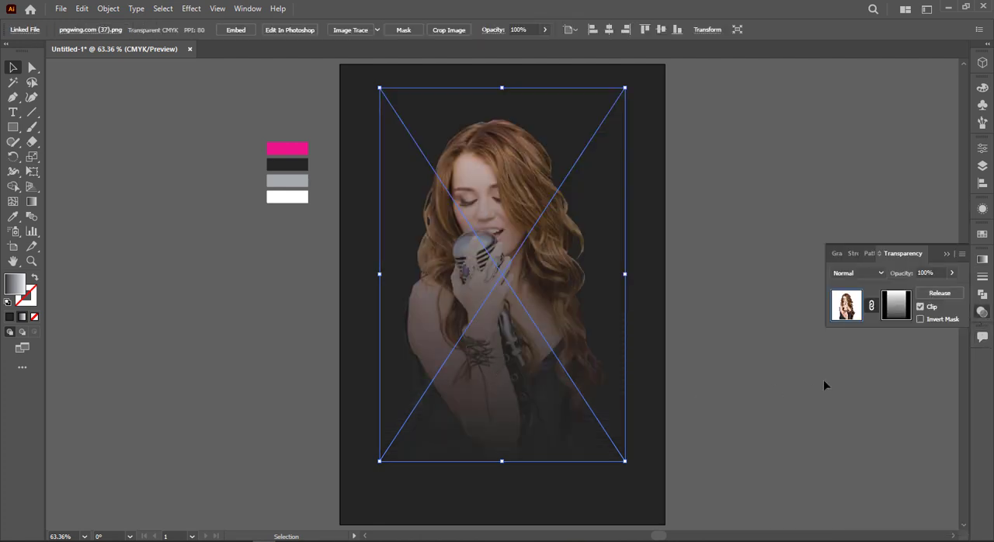
Shorten the opacity mask's gradient so the photo fades out between the singer's hand and waist
{"action": "left_click", "coordinate": [893, 303]}
{"action": "key", "text": "g"}
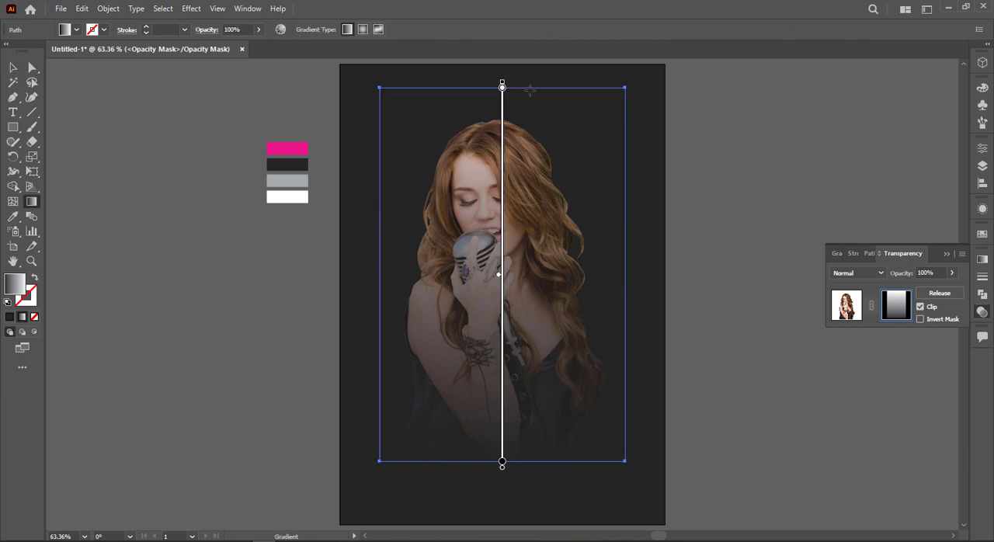
{"action": "left_click_drag", "start_coordinate": [502, 84], "coordinate": [502, 299]}
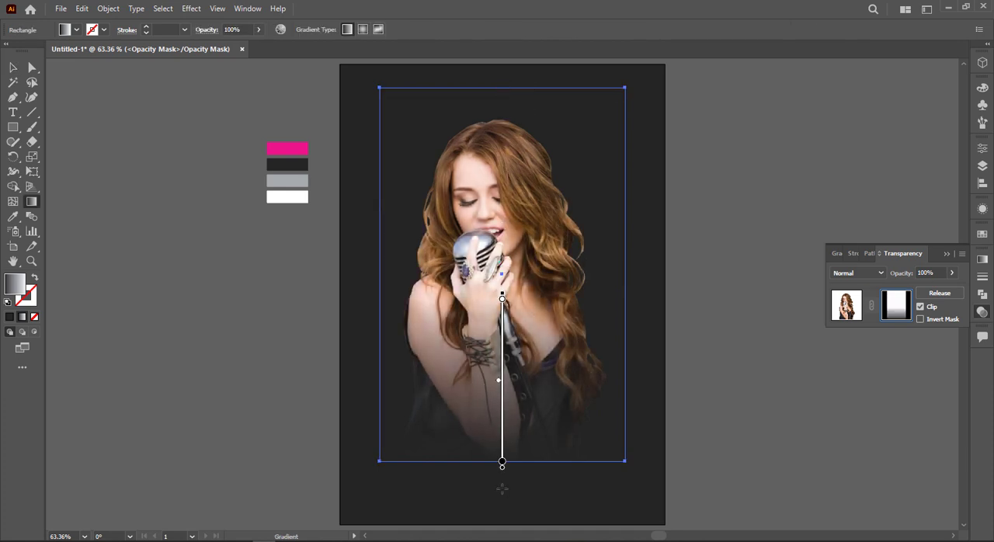
{"action": "left_click_drag", "start_coordinate": [503, 468], "coordinate": [503, 414]}
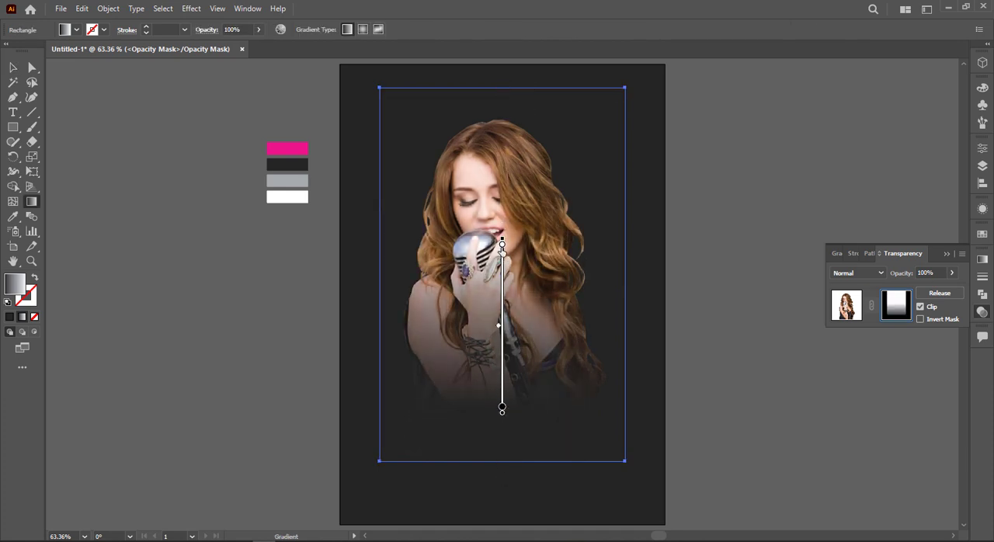
{"action": "left_click_drag", "start_coordinate": [502, 244], "coordinate": [502, 299]}
{"action": "mouse_move", "coordinate": [503, 403]}
{"action": "left_mouse_down"}
{"action": "mouse_move", "coordinate": [504, 386]}
{"action": "mouse_move", "coordinate": [502, 401]}
{"action": "left_mouse_up"}
{"action": "left_click", "coordinate": [12, 68]}
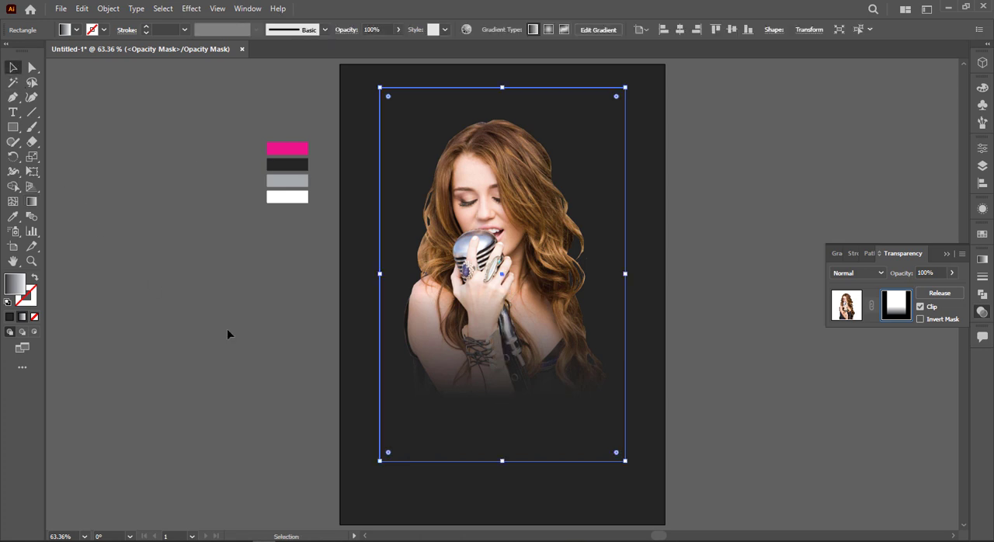
Leave mask editing and move the masked photo slightly down and to the right to centre it on the artboard
{"action": "left_click", "coordinate": [145, 330]}
{"action": "left_click", "coordinate": [576, 357]}
{"action": "left_click_drag", "start_coordinate": [551, 297], "coordinate": [551, 307]}
{"action": "left_click", "coordinate": [852, 304]}
{"action": "left_click", "coordinate": [703, 295]}
{"action": "left_click_drag", "start_coordinate": [522, 274], "coordinate": [528, 292]}
{"action": "key", "text": "shift+Right"}
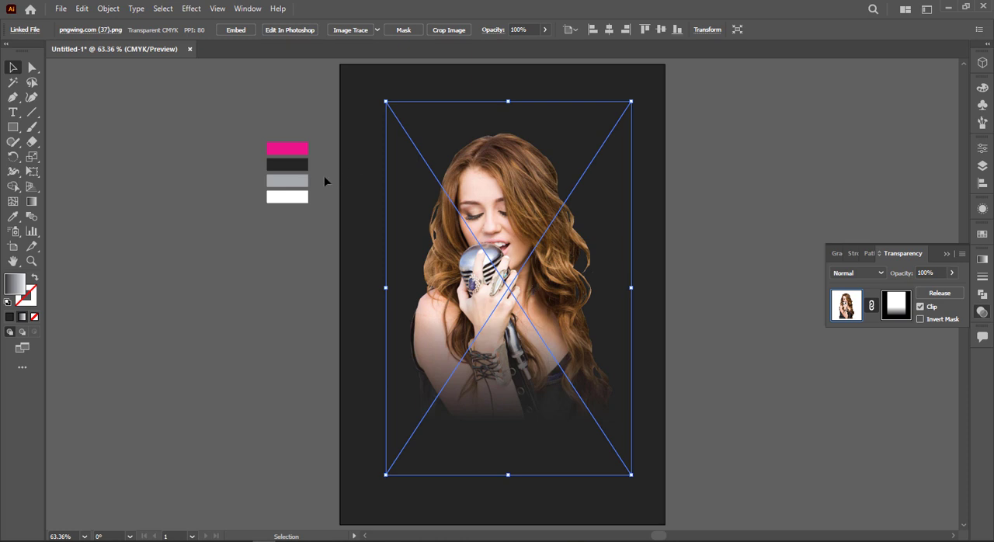
Draw a circle about 308 pt wide beside the artboard and fill it with the palette's pink
{"action": "left_click_drag", "start_coordinate": [13, 126], "coordinate": [78, 157]}
{"action": "left_click_drag", "start_coordinate": [219, 288], "coordinate": [303, 373]}
{"action": "key", "text": "i"}
{"action": "left_click", "coordinate": [301, 147]}
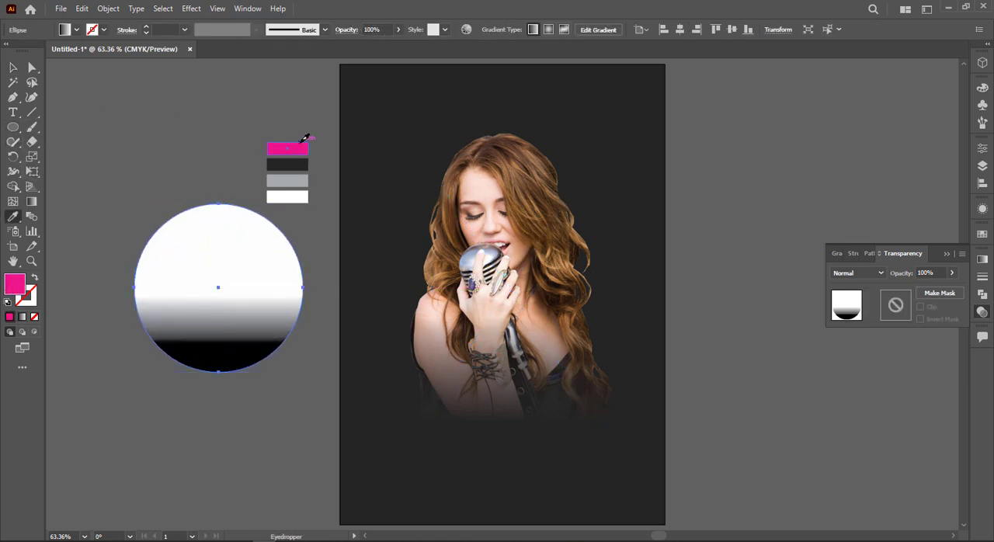
Place the pink circle behind the singer's head and enlarge it to about 334 pt
{"action": "left_click", "coordinate": [14, 69]}
{"action": "left_click_drag", "start_coordinate": [214, 291], "coordinate": [497, 194]}
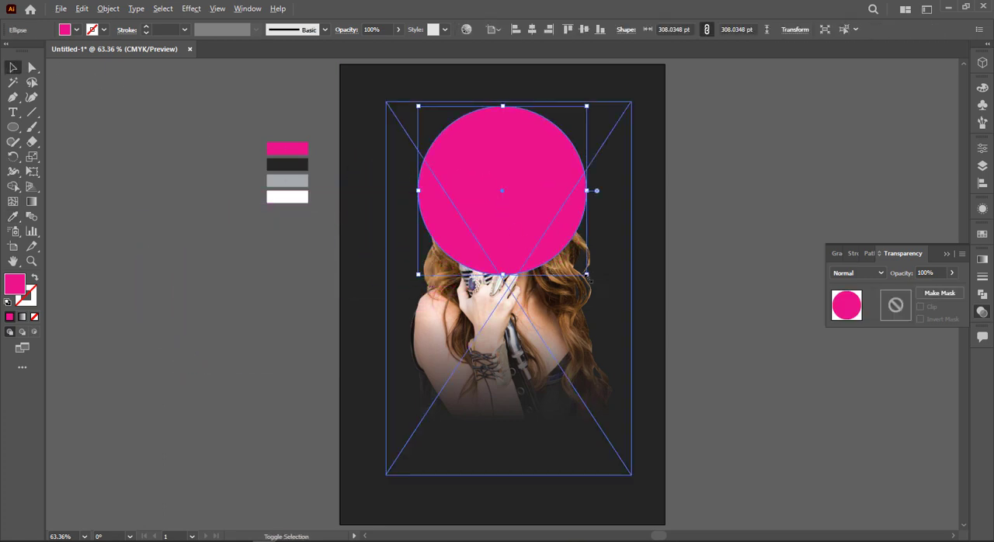
{"action": "left_click_drag", "start_coordinate": [589, 279], "coordinate": [598, 286]}
{"action": "key", "text": "ctrl+bracketleft"}
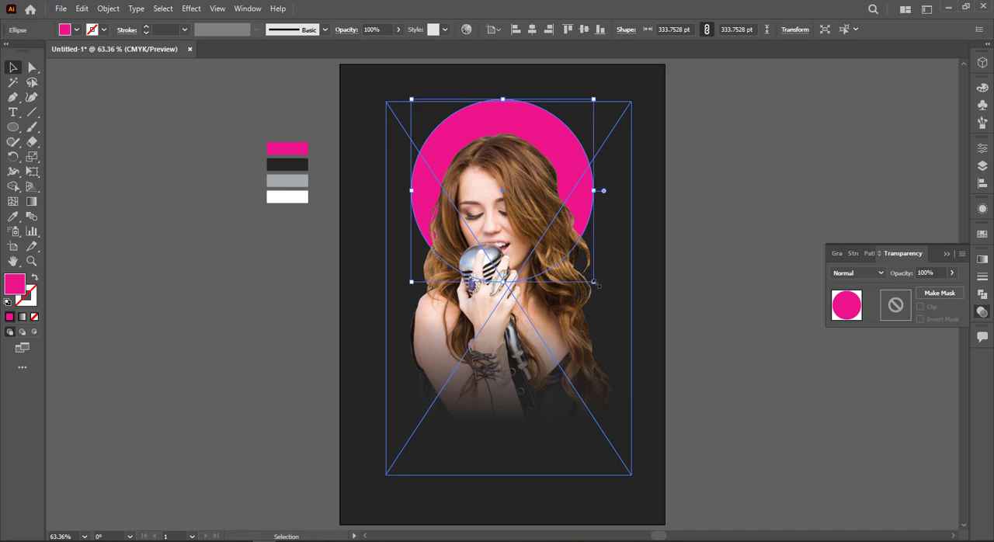
Lock the singer photo and move the pink circle slightly down behind her head
{"action": "left_click", "coordinate": [556, 189]}
{"action": "key", "text": "ctrl+2"}
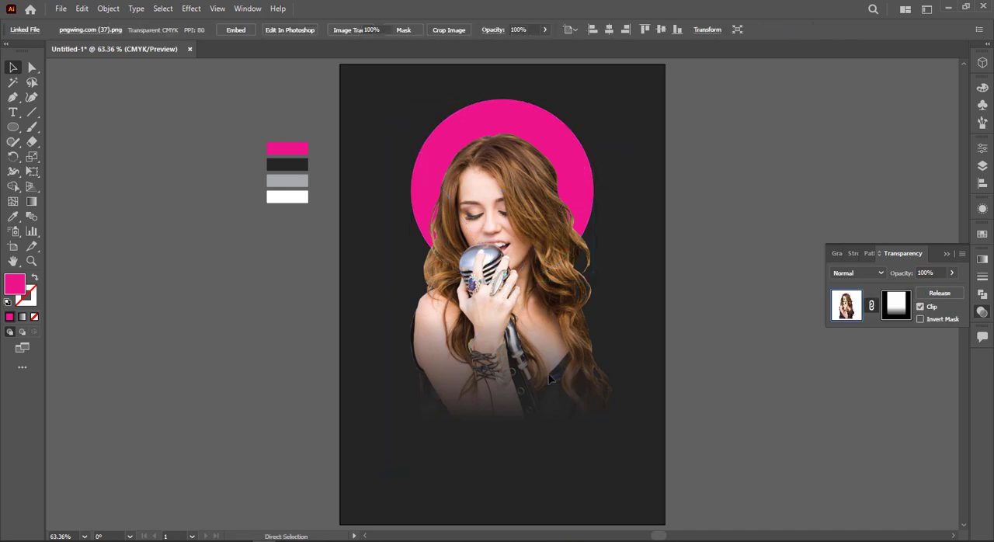
{"action": "left_click", "coordinate": [529, 134]}
{"action": "left_click_drag", "start_coordinate": [531, 133], "coordinate": [528, 136]}
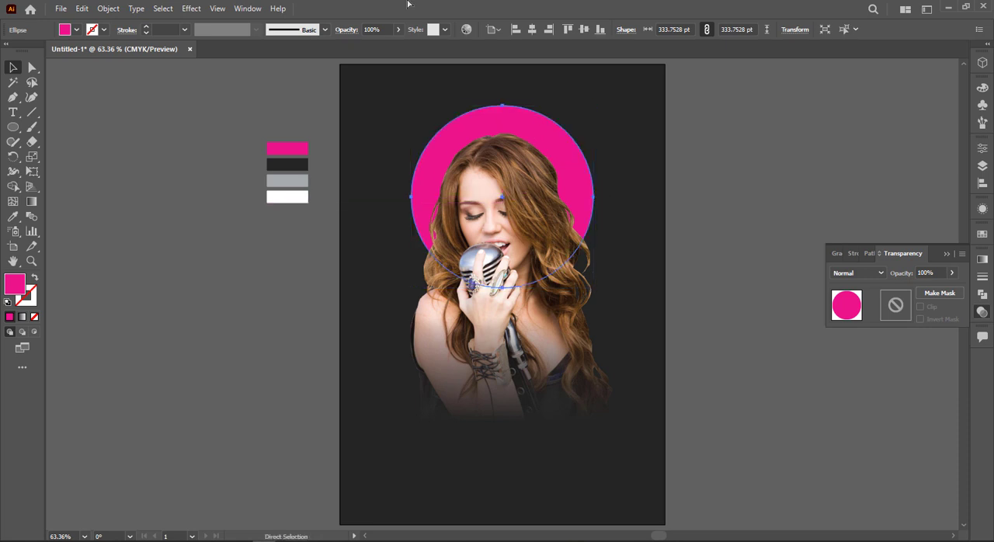
{"action": "key", "text": "v"}
Apply a Gaussian Blur with a radius of about 76 pixels to the pink circle and enlarge the circle slightly
{"action": "left_click", "coordinate": [191, 8]}
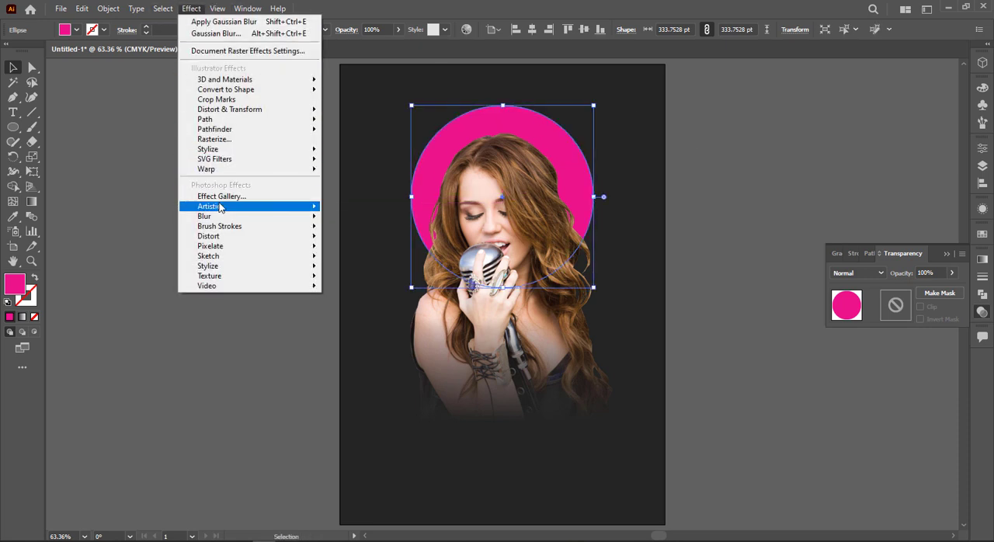
{"action": "left_click", "coordinate": [354, 216]}
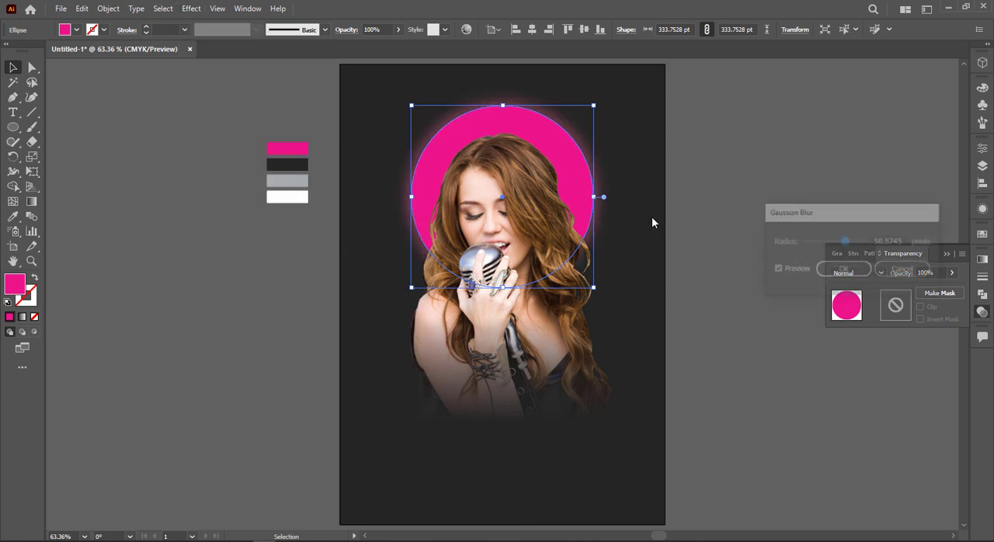
{"action": "left_click_drag", "start_coordinate": [848, 244], "coordinate": [853, 244]}
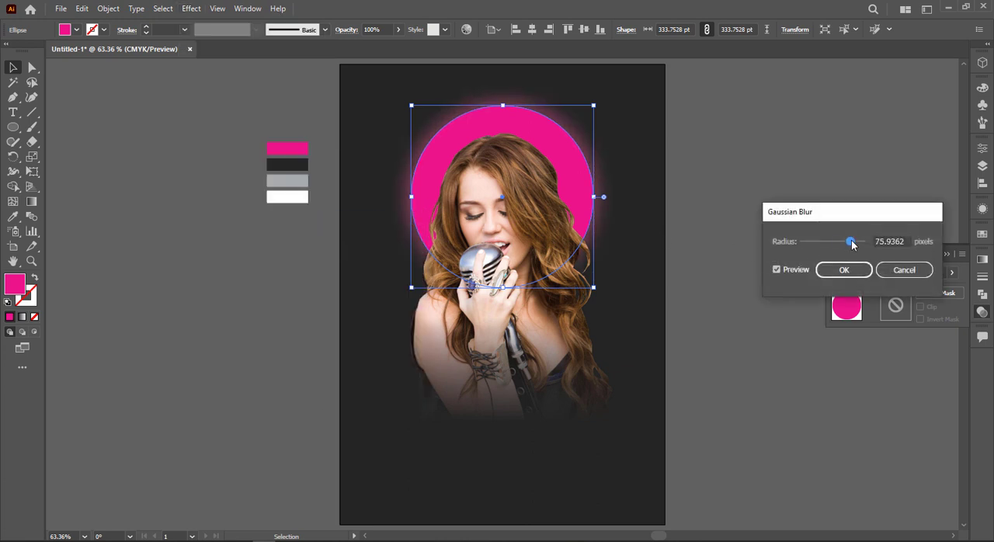
{"action": "left_click", "coordinate": [844, 269]}
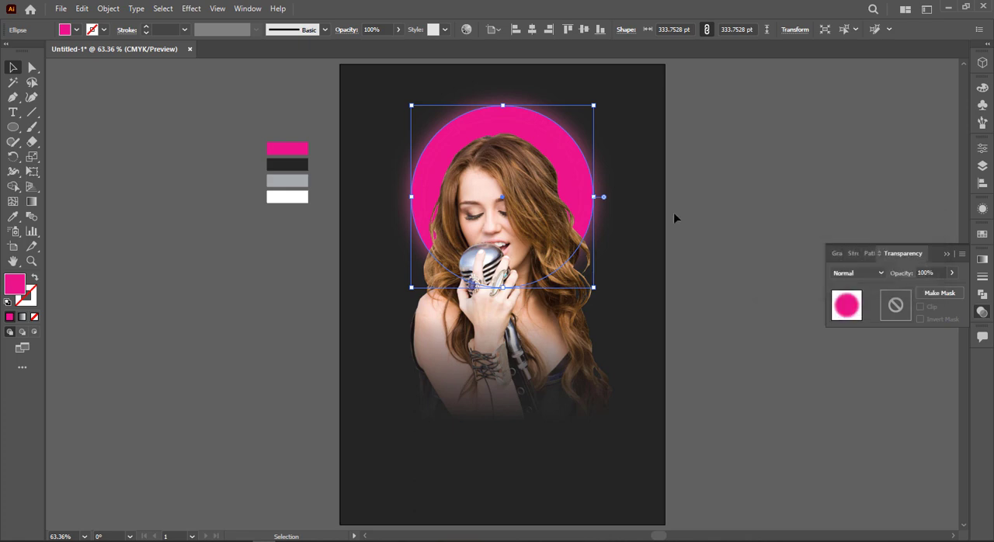
{"action": "left_click_drag", "start_coordinate": [594, 104], "coordinate": [599, 100]}
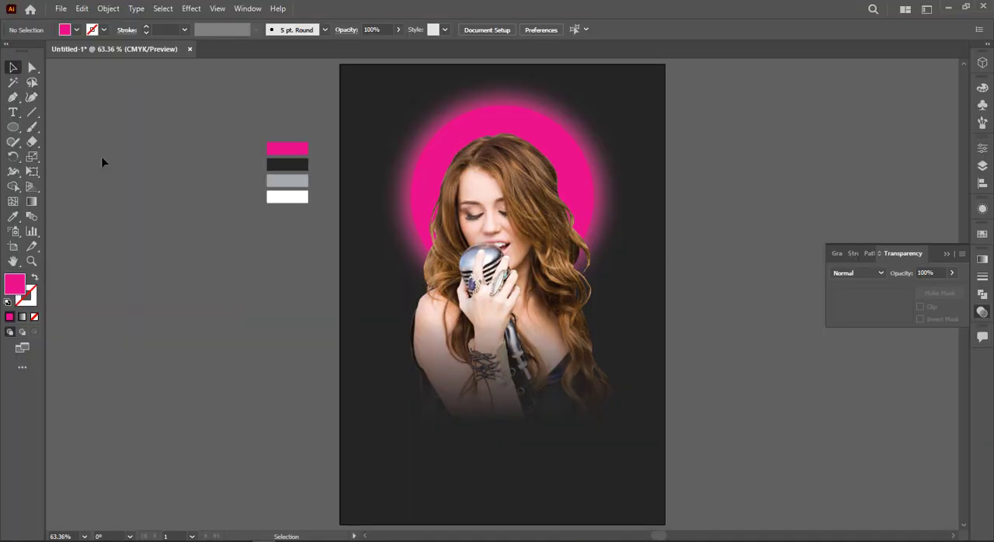
Add the text MUSIC in Montserrat Black, scale it to about 127 pt and place it above the singer's head
{"action": "left_click", "coordinate": [14, 112]}
{"action": "left_click", "coordinate": [113, 327]}
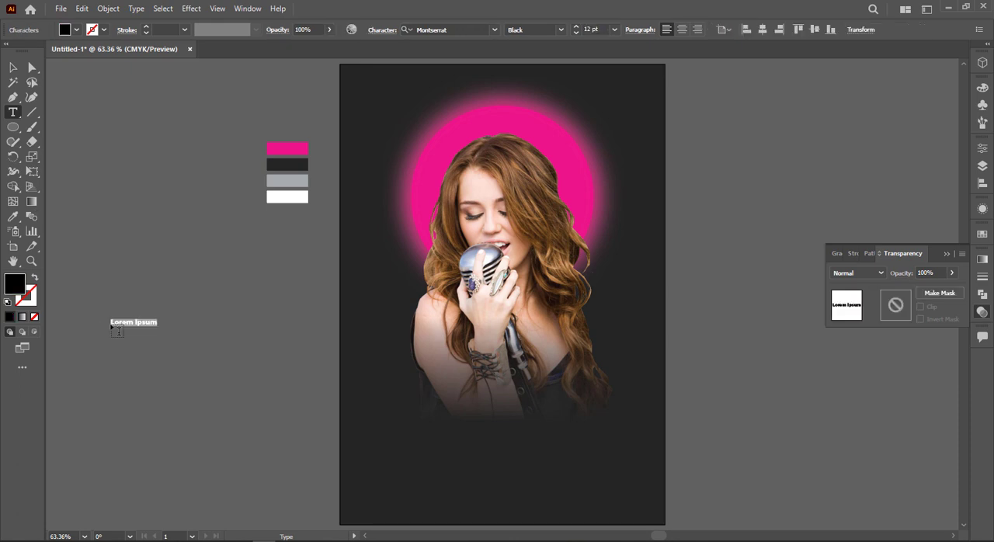
{"action": "type", "text": "M"}
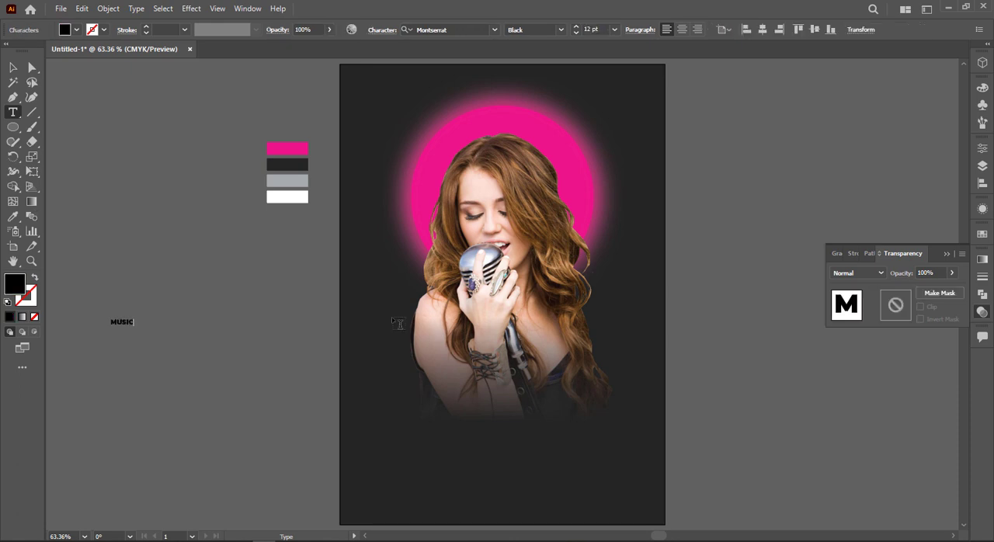
{"action": "type", "text": "USIC"}
{"action": "key", "text": "Escape"}
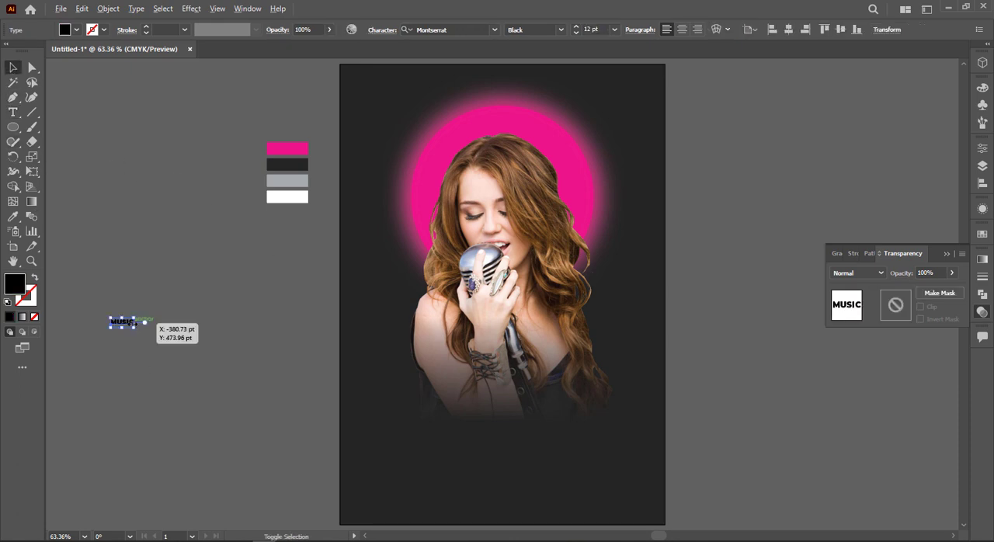
{"action": "left_click_drag", "start_coordinate": [135, 330], "coordinate": [217, 379]}
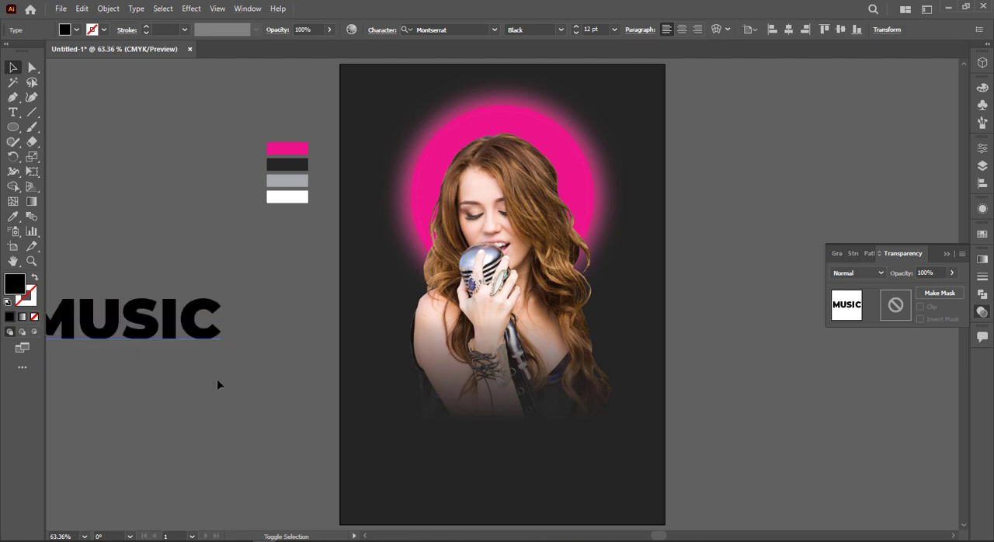
{"action": "left_click_drag", "start_coordinate": [211, 331], "coordinate": [630, 153]}
Give the MUSIC text a white 0.5 pt outline with no fill
{"action": "left_click", "coordinate": [76, 30]}
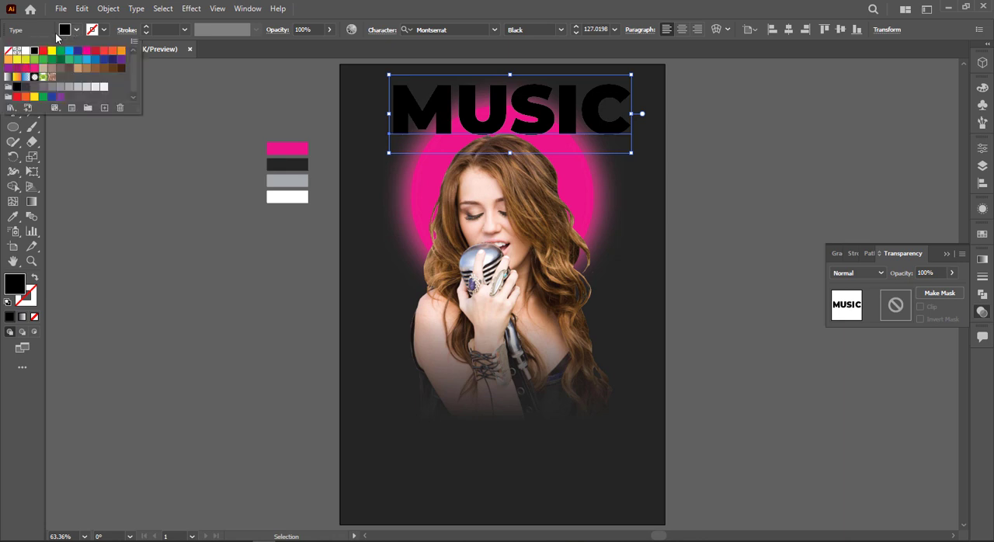
{"action": "left_click", "coordinate": [33, 49]}
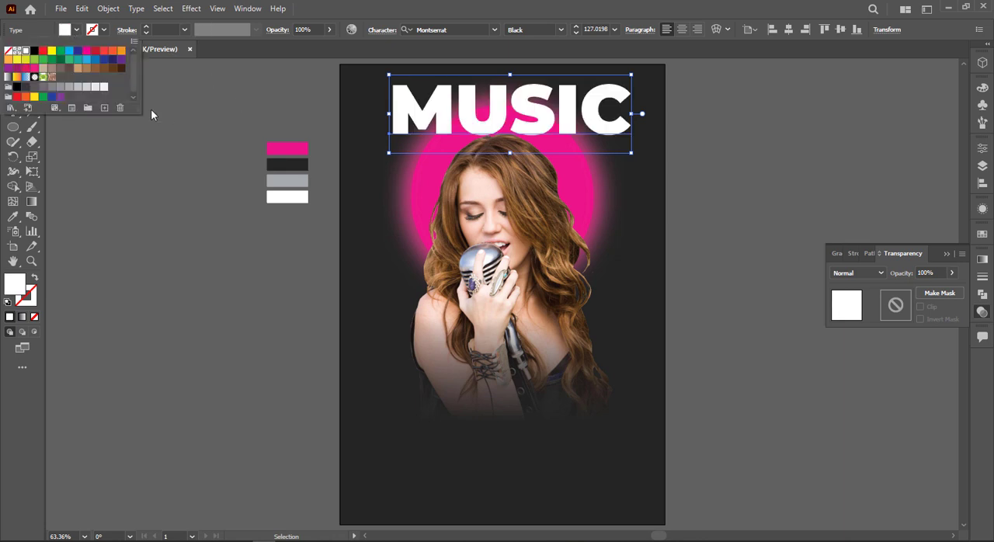
{"action": "key", "text": "Escape"}
{"action": "key", "text": "shift+x"}
{"action": "left_click", "coordinate": [185, 30]}
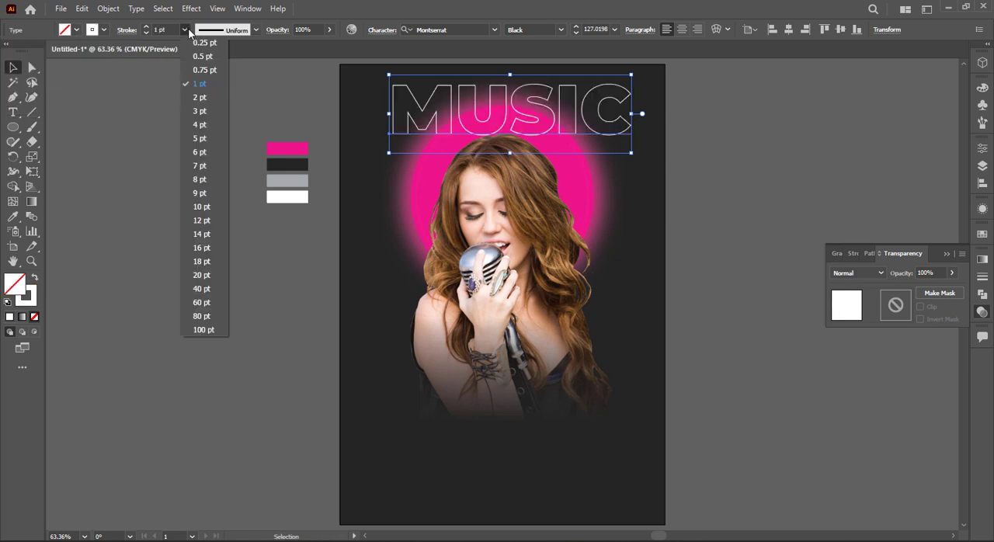
{"action": "left_click", "coordinate": [204, 56]}
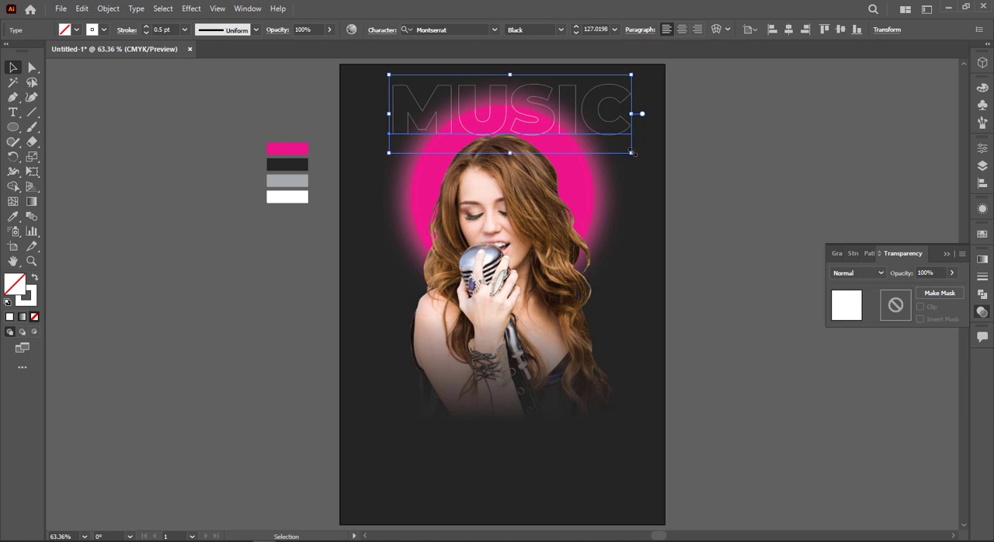
Enlarge the MUSIC outline text to about 131 pt and lower it over the upper part of the pink circle
{"action": "left_click_drag", "start_coordinate": [633, 153], "coordinate": [637, 156]}
{"action": "left_click_drag", "start_coordinate": [607, 126], "coordinate": [606, 141]}
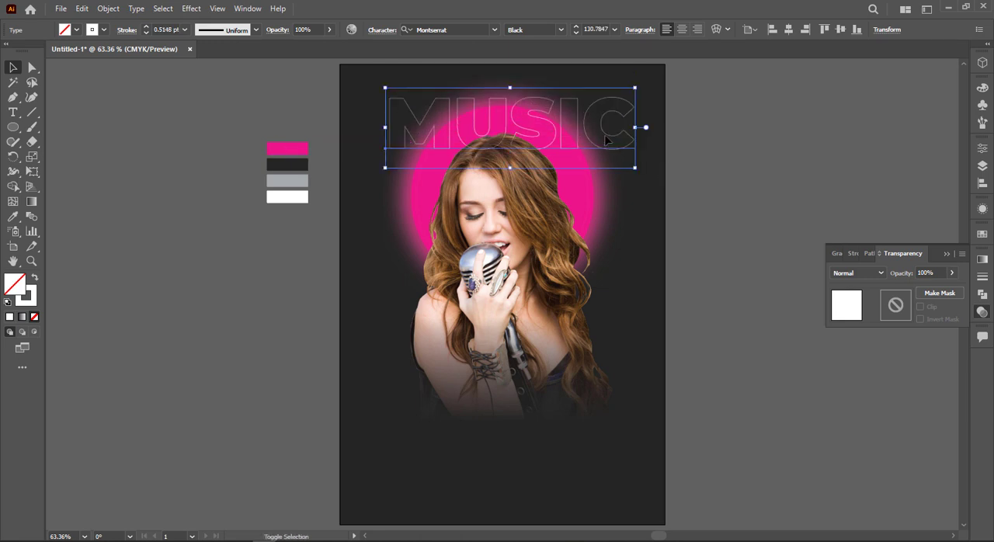
Center the MUSIC outline text horizontally on the artboard
{"action": "key", "text": "a"}
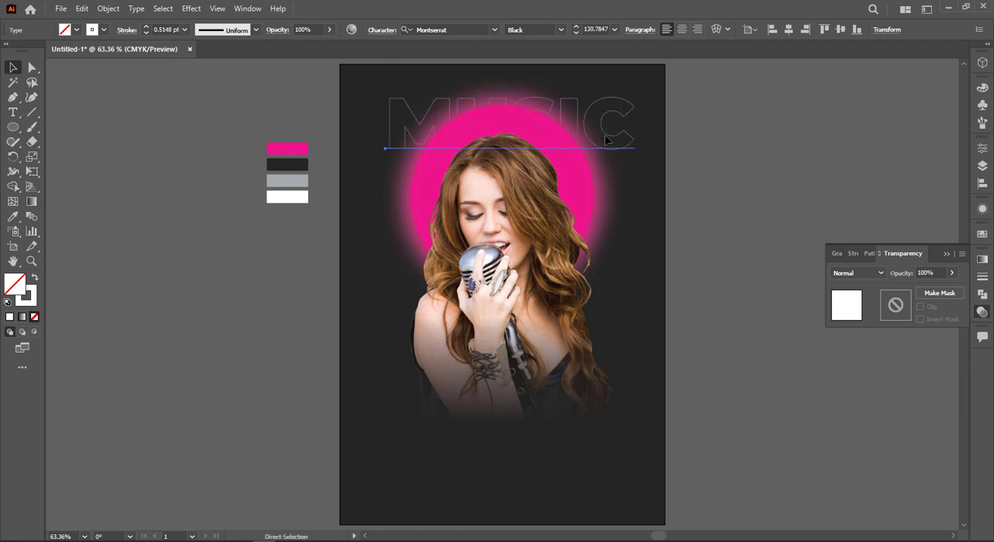
{"action": "key", "text": "v"}
{"action": "left_click", "coordinate": [787, 29]}
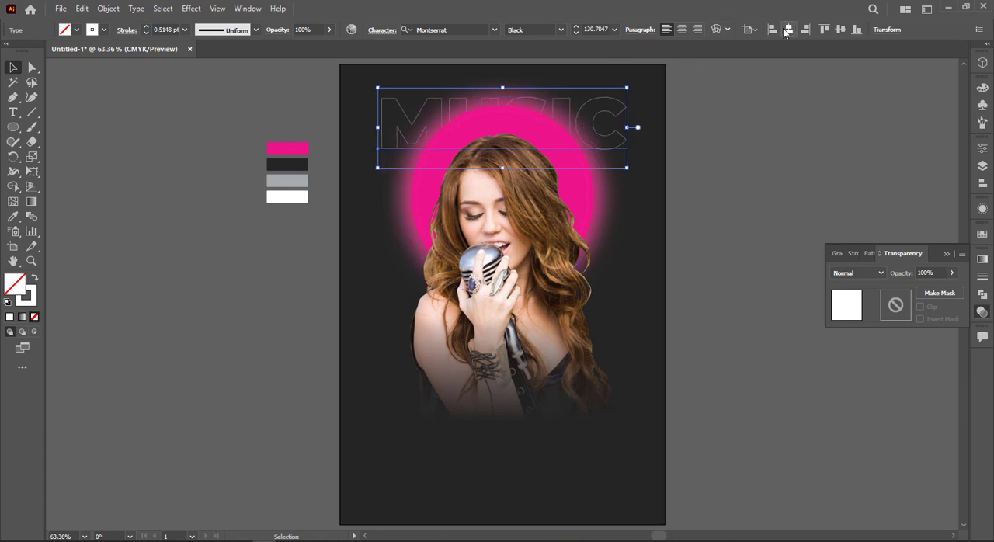
Undo the stray drag made near the MUSIC text and lock the pink circle behind the singer
{"action": "left_click", "coordinate": [785, 153]}
{"action": "left_click", "coordinate": [625, 151]}
{"action": "left_click_drag", "start_coordinate": [620, 157], "coordinate": [583, 210]}
{"action": "key", "text": "ctrl+z"}
{"action": "left_click", "coordinate": [665, 135]}
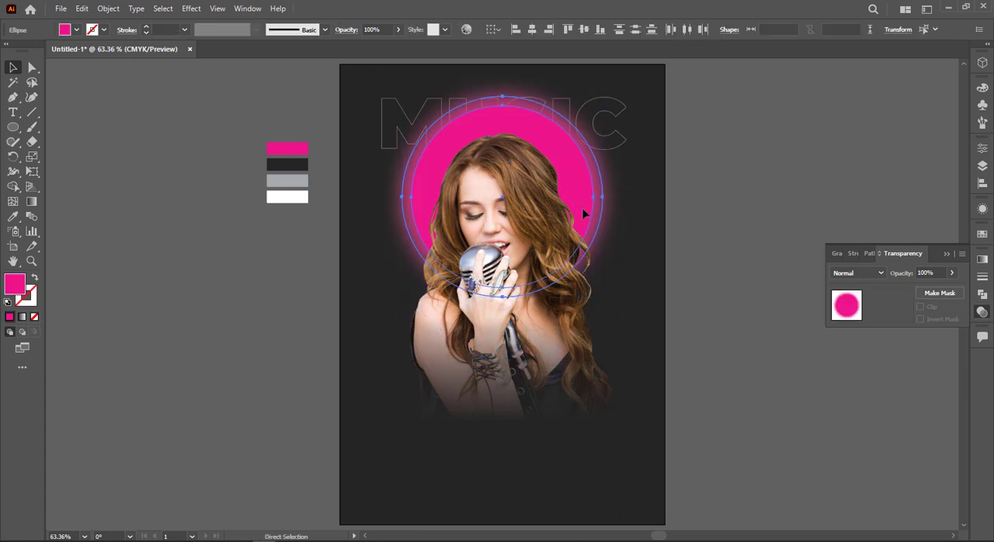
{"action": "key", "text": "ctrl+2"}
Duplicate the MUSIC outline text straight down four times at equal spacing to form five stacked rows
{"action": "left_click_drag", "start_coordinate": [621, 153], "coordinate": [626, 211]}
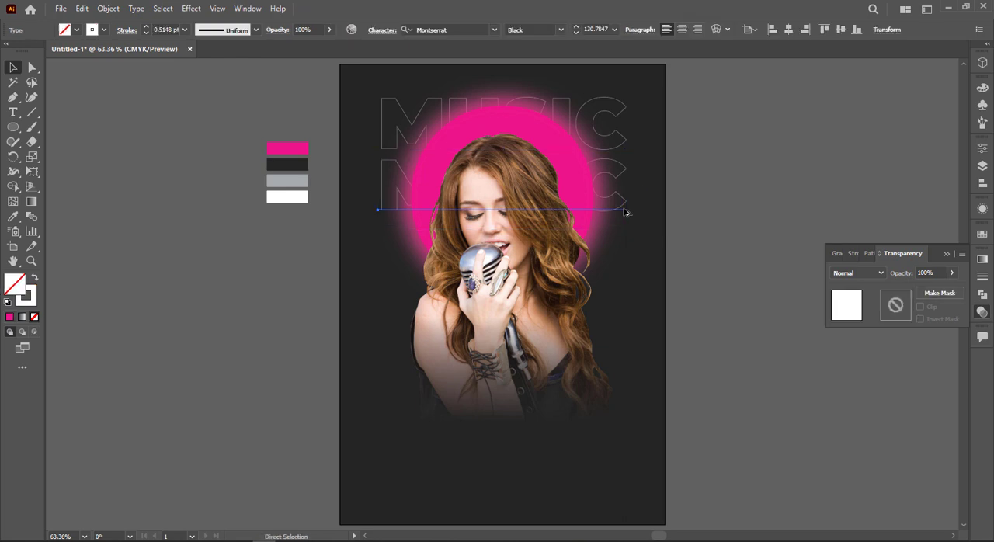
{"action": "key", "text": "ctrl+d"}
{"action": "key", "text": "ctrl+d"}
{"action": "key", "text": "ctrl+d"}
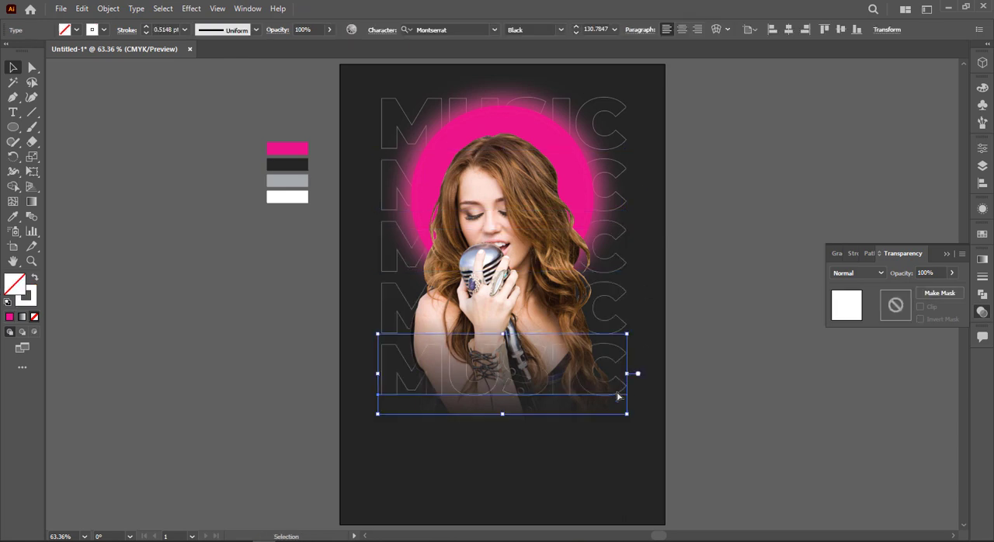
Lower the bottom MUSIC copy slightly, bring it in front of the singer and make it solid white without an outline
{"action": "left_click_drag", "start_coordinate": [626, 399], "coordinate": [626, 415]}
{"action": "right_click", "coordinate": [626, 417]}
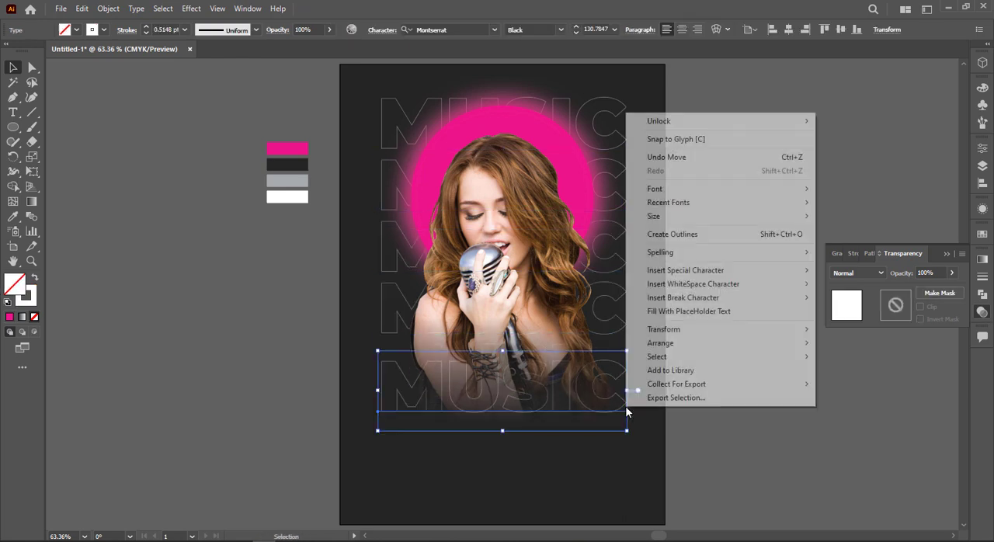
{"action": "mouse_move", "coordinate": [694, 345]}
{"action": "left_click", "coordinate": [846, 347]}
{"action": "key", "text": "shift+x"}
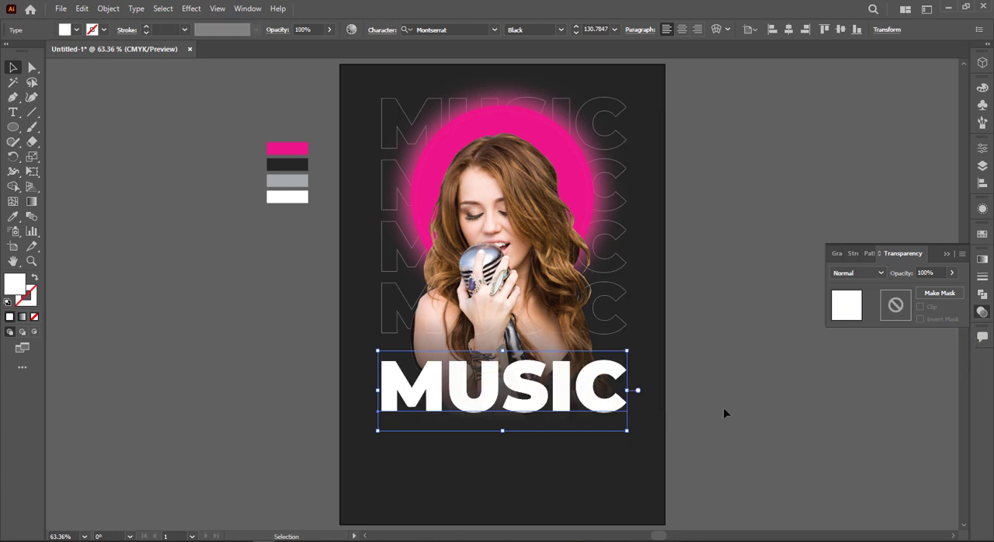
Duplicate the white MUSIC title directly below, change the copy's text to FESTIVAL and scale it to match MUSIC's width
{"action": "left_click_drag", "start_coordinate": [605, 417], "coordinate": [611, 465]}
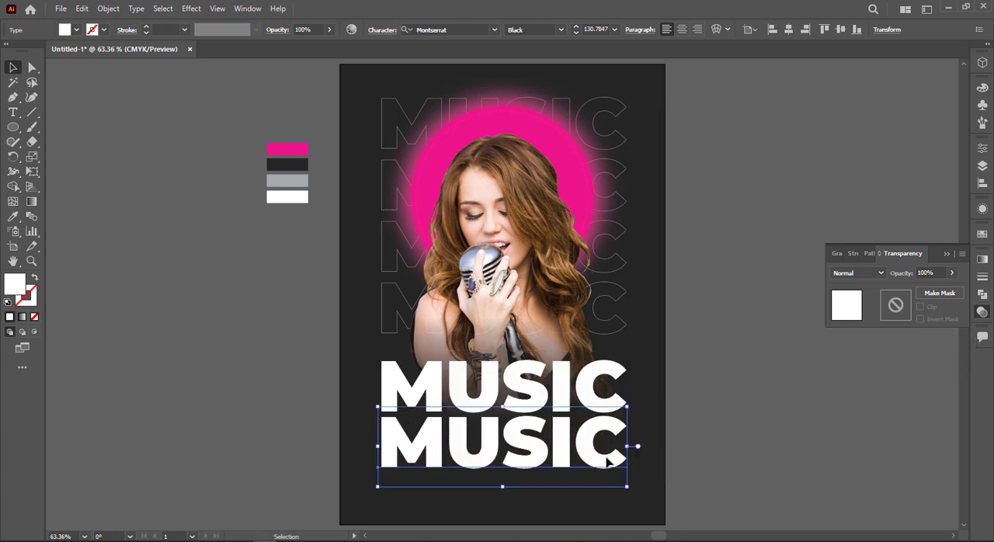
{"action": "double_click", "coordinate": [610, 464]}
{"action": "type", "text": "FES"}
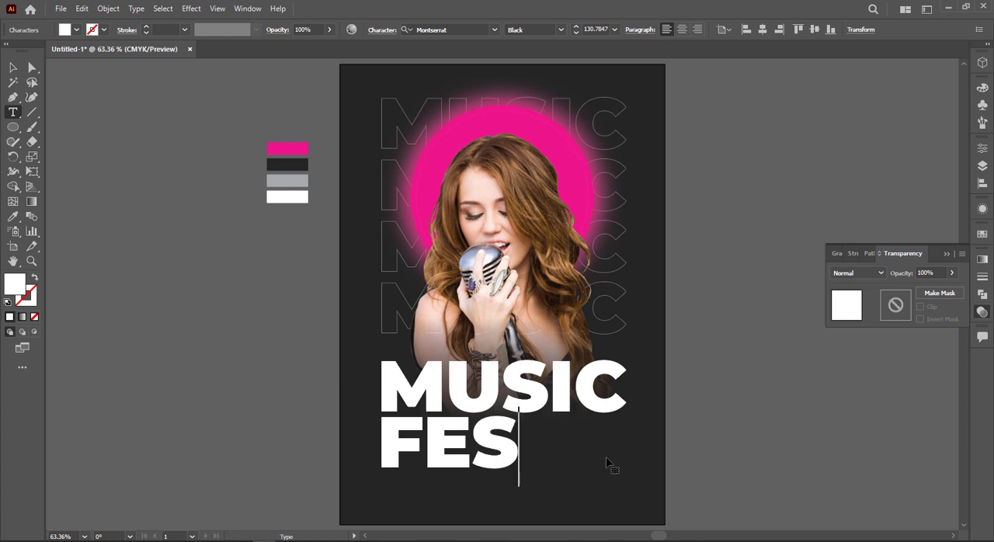
{"action": "type", "text": "TIVAL"}
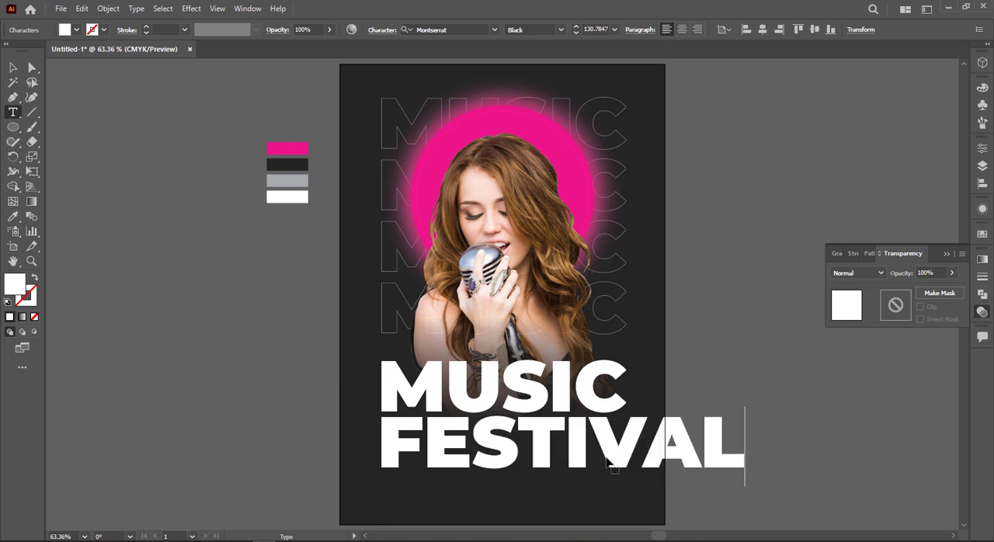
{"action": "left_click", "coordinate": [14, 69]}
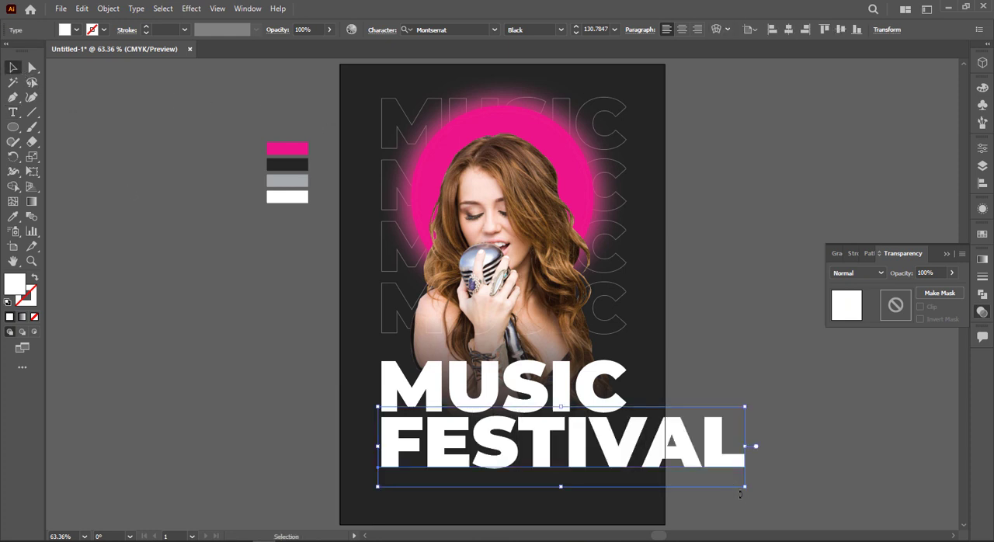
{"action": "left_click_drag", "start_coordinate": [742, 489], "coordinate": [633, 467]}
{"action": "left_click", "coordinate": [644, 480]}
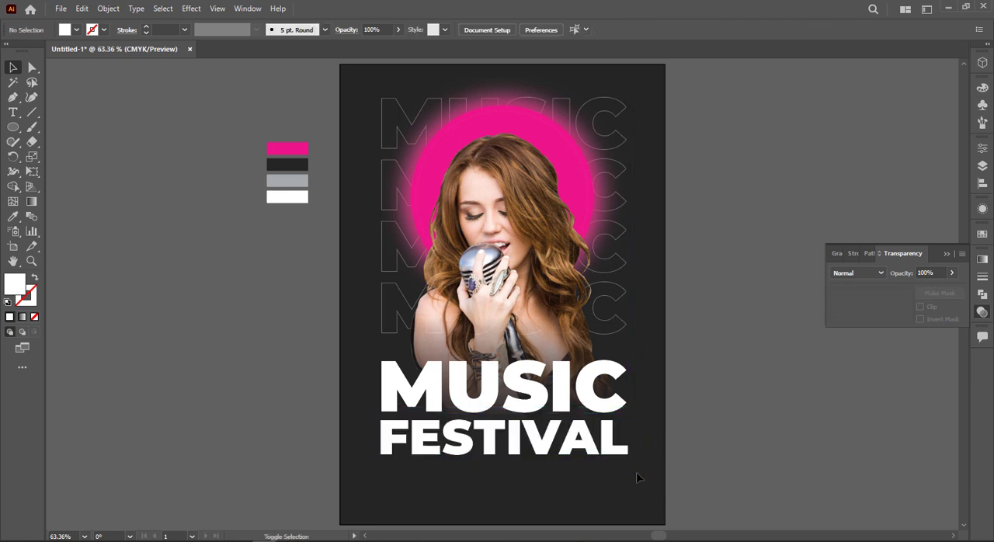
Scale the white MUSIC and FESTIVAL titles down together, keeping them centered and narrower than the outlined rows above
{"action": "left_click", "coordinate": [630, 468]}
{"action": "left_click_drag", "start_coordinate": [633, 469], "coordinate": [608, 460]}
{"action": "left_click", "coordinate": [650, 458]}
{"action": "left_click", "coordinate": [615, 438]}
{"action": "left_click", "coordinate": [657, 439]}
{"action": "left_click", "coordinate": [609, 460]}
{"action": "left_click", "coordinate": [637, 358]}
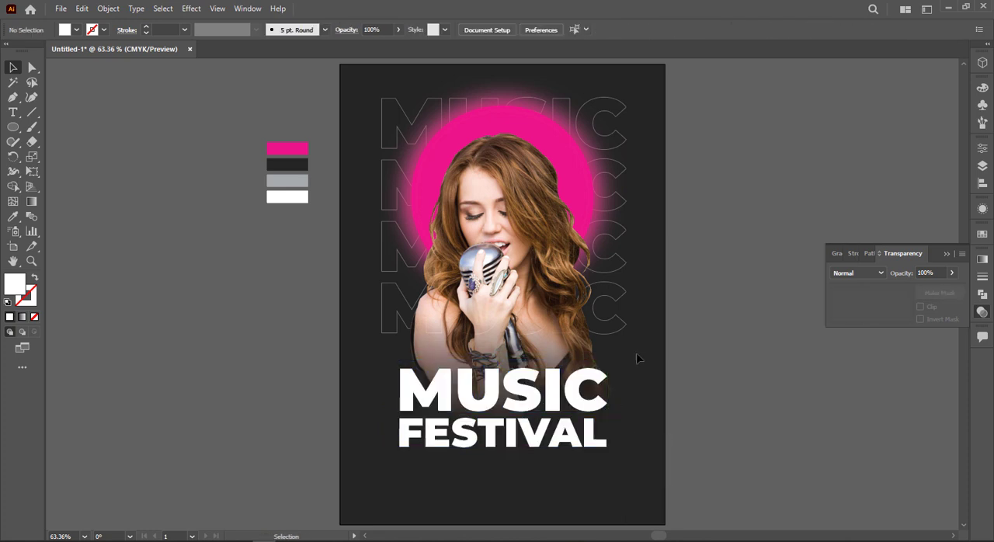
Enlarge the four outlined MUSIC rows together to about 135 pt and nudge them slightly down
{"action": "left_click", "coordinate": [616, 295]}
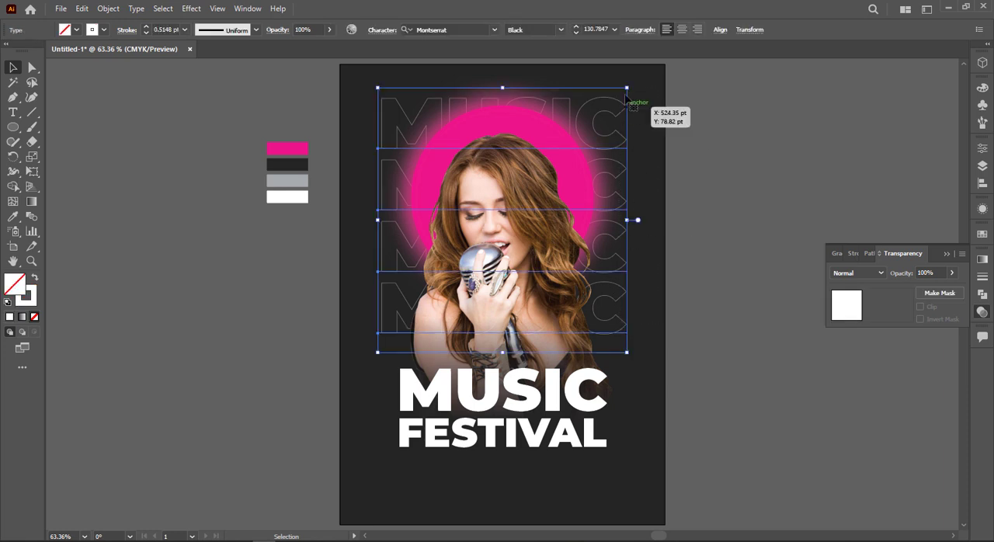
{"action": "left_click_drag", "start_coordinate": [627, 88], "coordinate": [631, 83], "text": "alt+shift"}
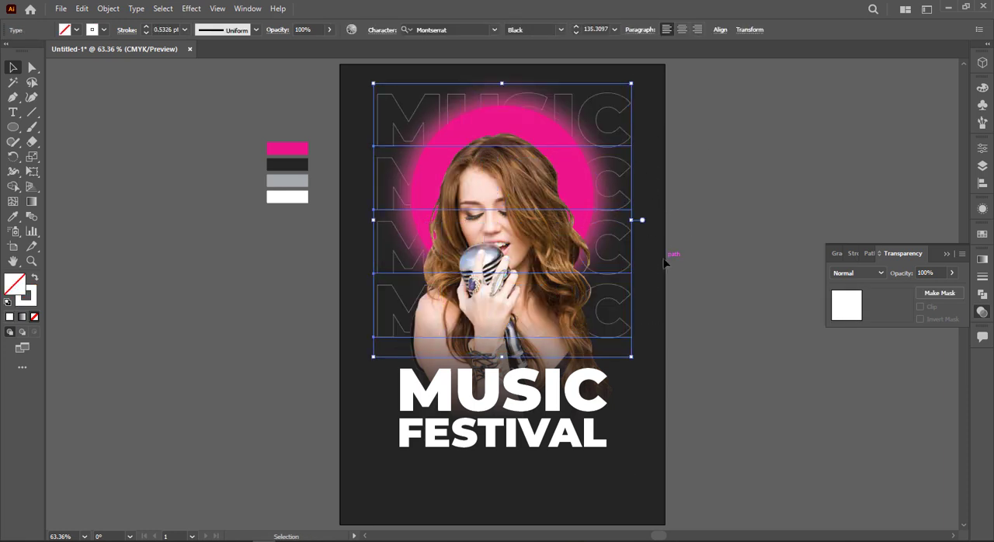
{"action": "key", "text": "Down"}
{"action": "key", "text": "Down"}
{"action": "key", "text": "Down"}
{"action": "key", "text": "Down"}
{"action": "key", "text": "Down"}
{"action": "key", "text": "Down"}
{"action": "key", "text": "Down"}
{"action": "key", "text": "Down"}
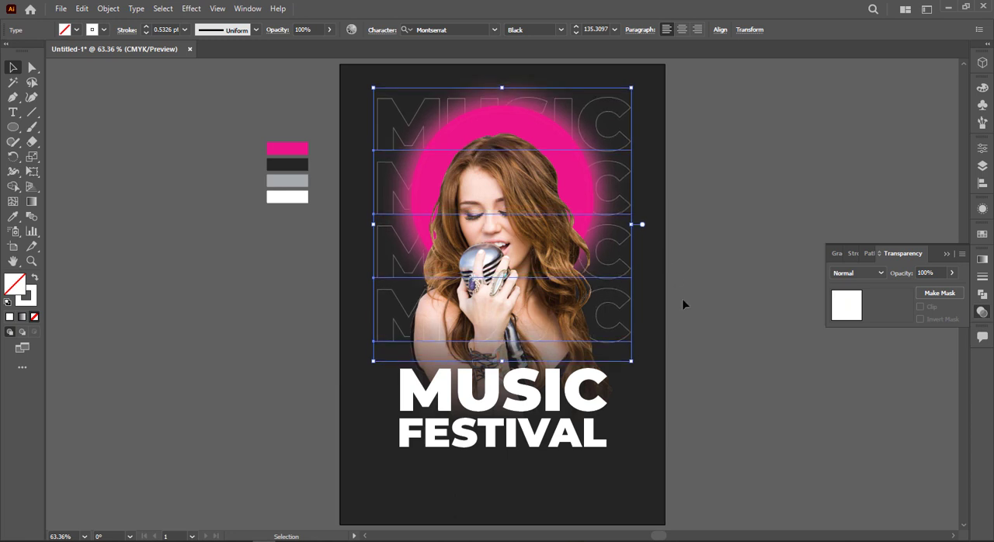
{"action": "left_click", "coordinate": [719, 138]}
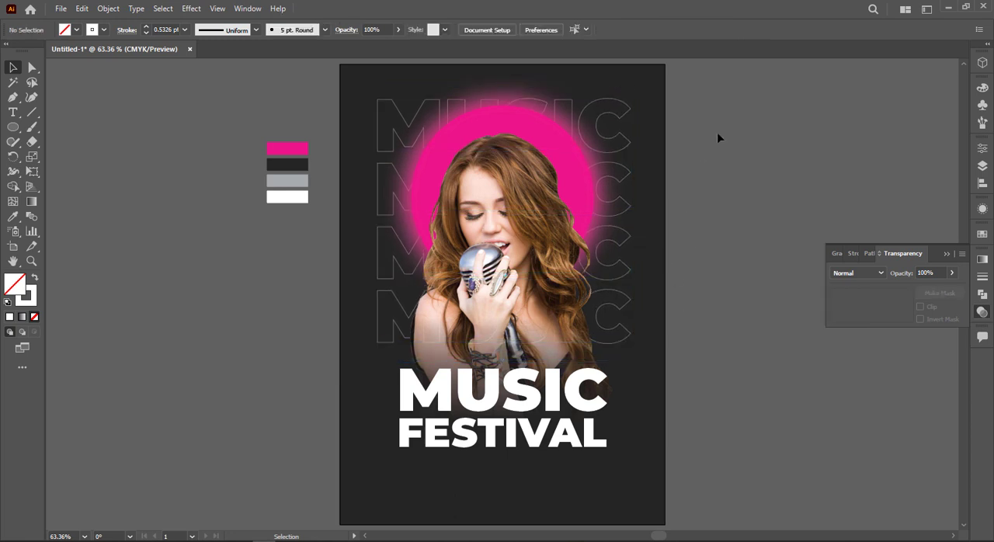
Unlock all objects and lock only the dark background rectangle
{"action": "key", "text": "ctrl+a"}
{"action": "left_click", "coordinate": [693, 235]}
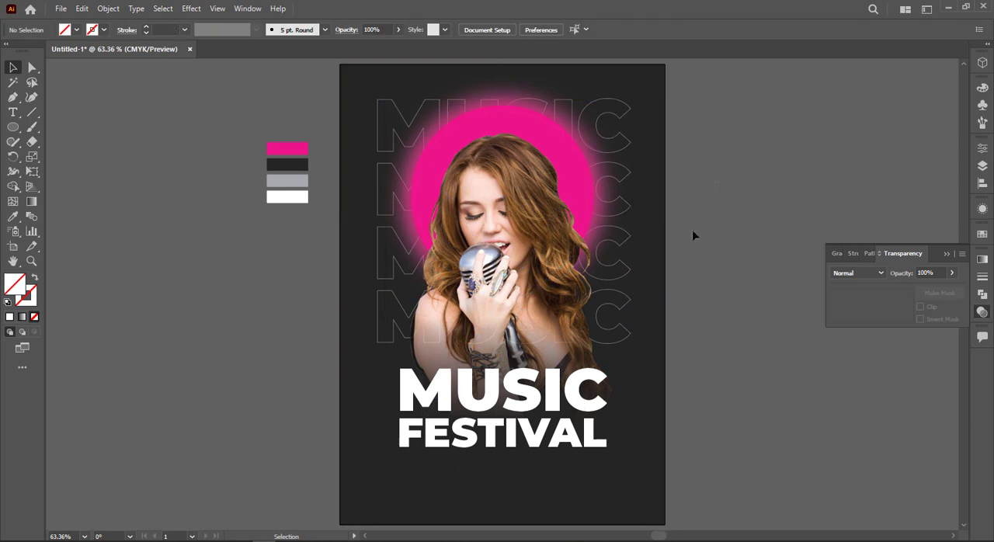
{"action": "left_click", "coordinate": [659, 270]}
{"action": "key", "text": "ctrl+2"}
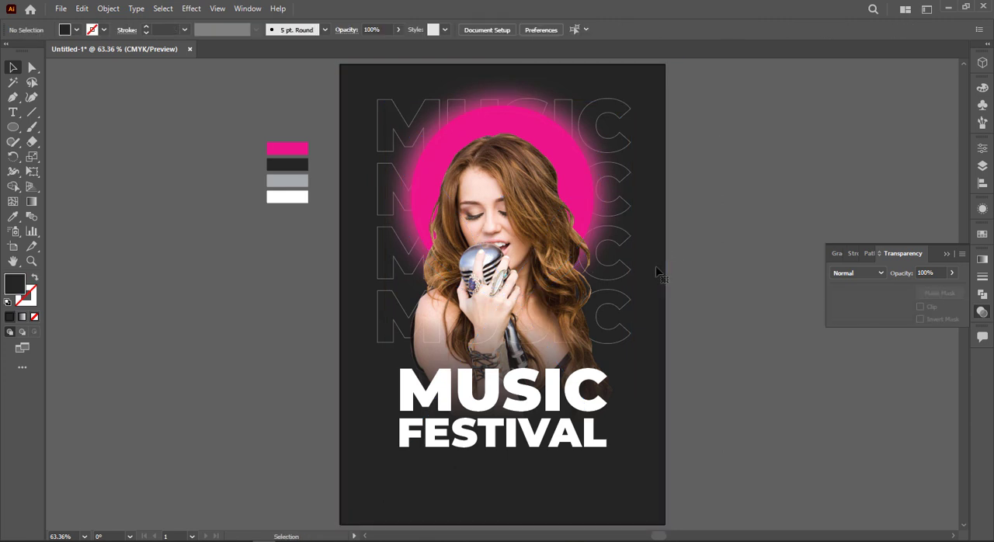
Select the singer, circle and all MUSIC FESTIVAL texts and scale them down slightly around their center
{"action": "left_click_drag", "start_coordinate": [661, 483], "coordinate": [662, 486]}
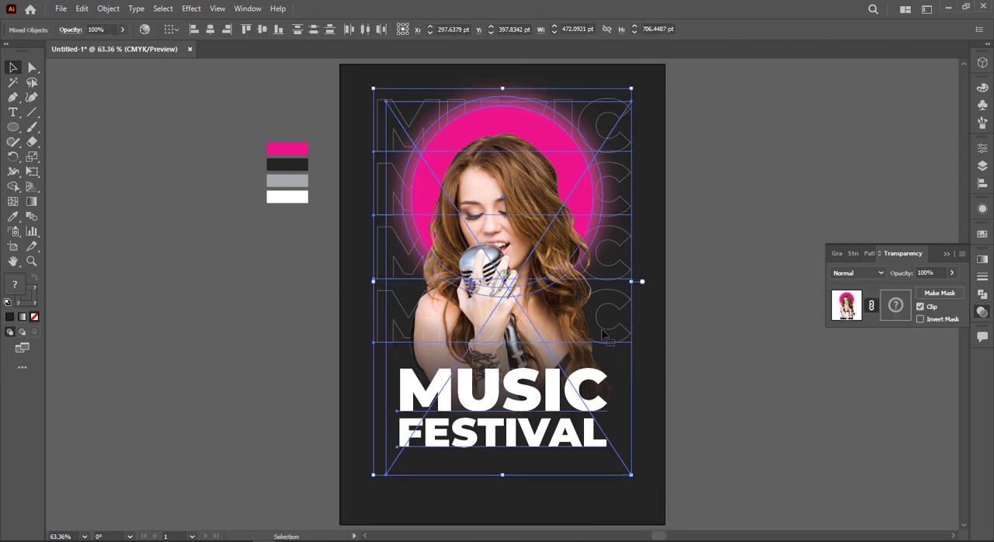
{"action": "mouse_move", "coordinate": [601, 331]}
{"action": "left_mouse_down"}
{"action": "mouse_move", "coordinate": [603, 344]}
{"action": "mouse_move", "coordinate": [600, 330]}
{"action": "left_mouse_up"}
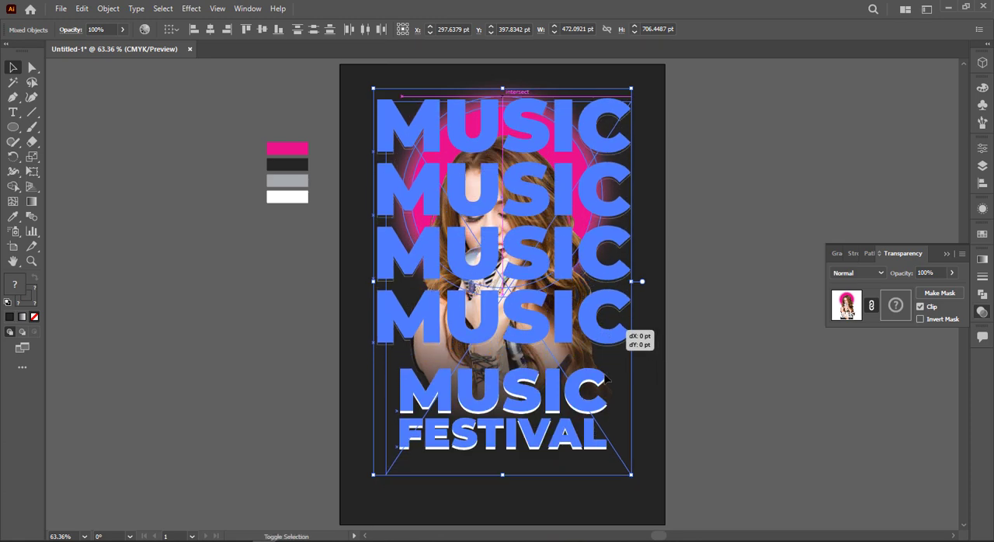
{"action": "left_click_drag", "start_coordinate": [633, 476], "coordinate": [624, 469]}
{"action": "left_click", "coordinate": [629, 196]}
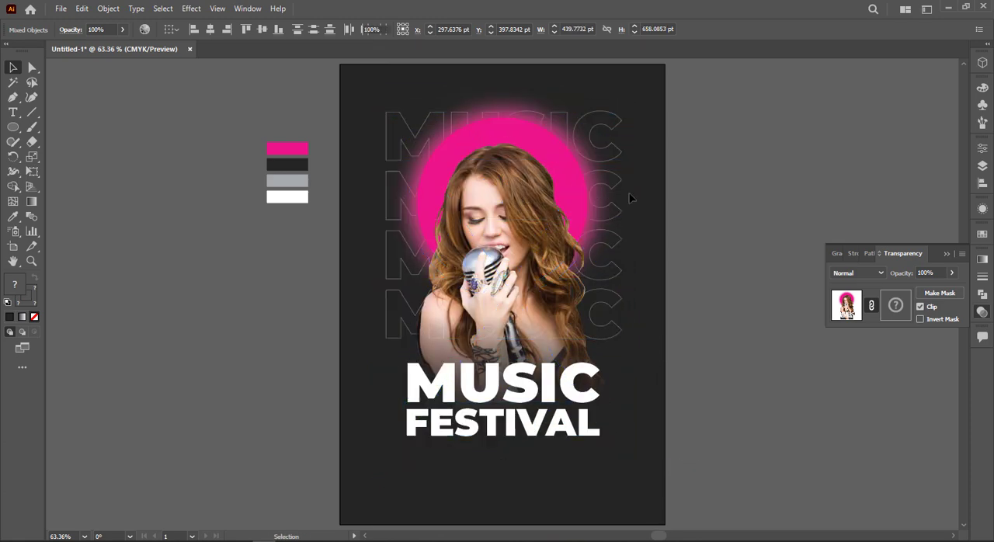
{"action": "left_click", "coordinate": [583, 384]}
{"action": "left_click", "coordinate": [673, 398]}
Set the type to Roboto Regular and add a wide area of placeholder text just below FESTIVAL
{"action": "scroll", "coordinate": [673, 399], "scroll_direction": "down", "scroll_amount": 3}
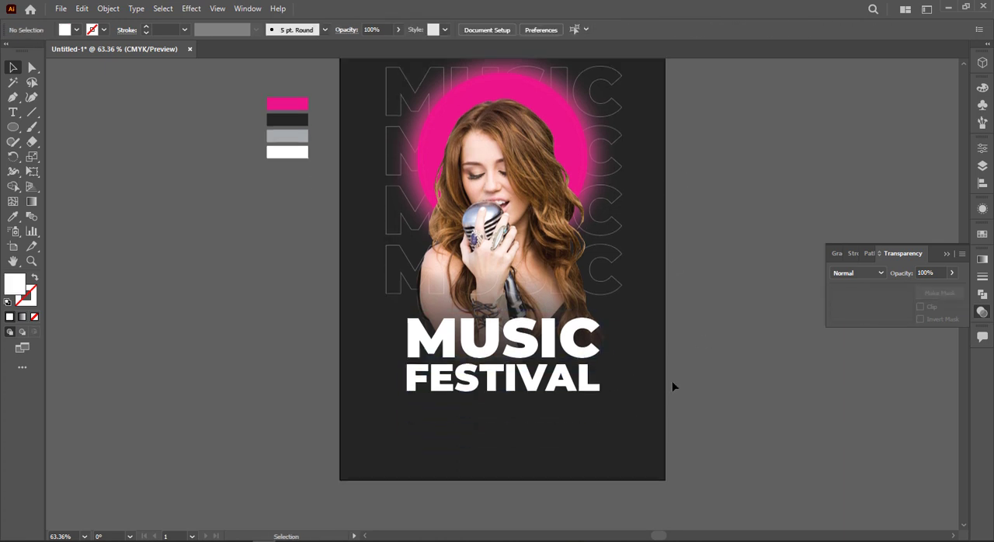
{"action": "left_click", "coordinate": [13, 112]}
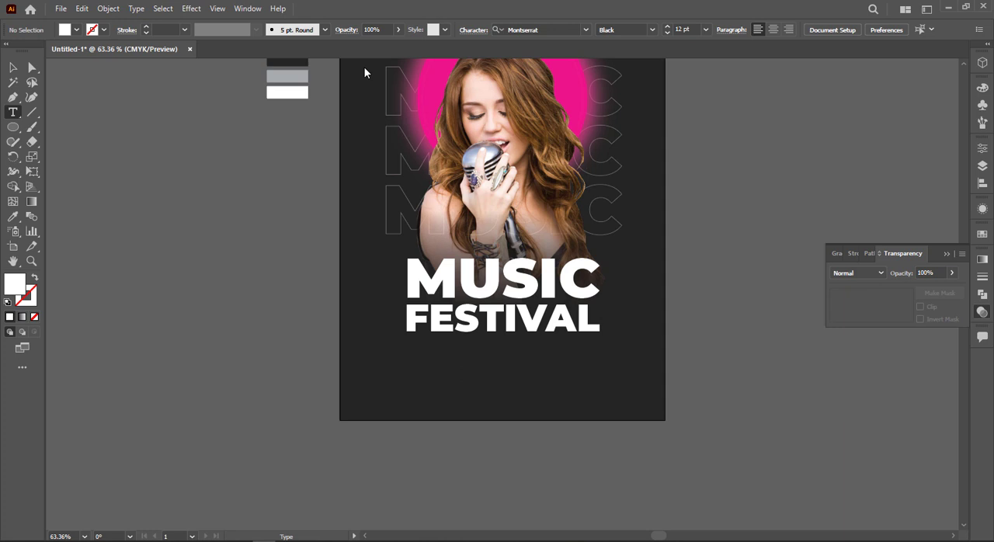
{"action": "left_click", "coordinate": [548, 26]}
{"action": "type", "text": "robo"}
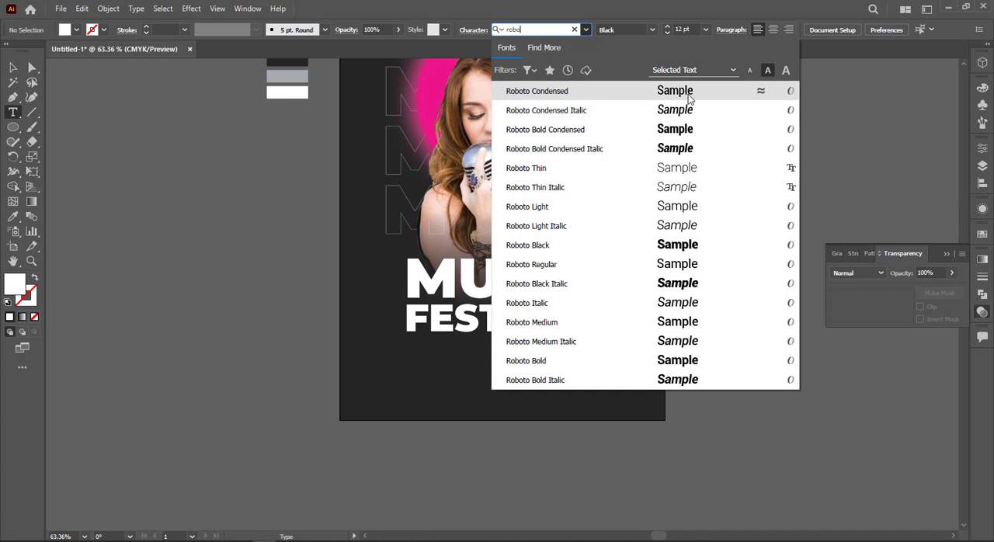
{"action": "left_click", "coordinate": [673, 265]}
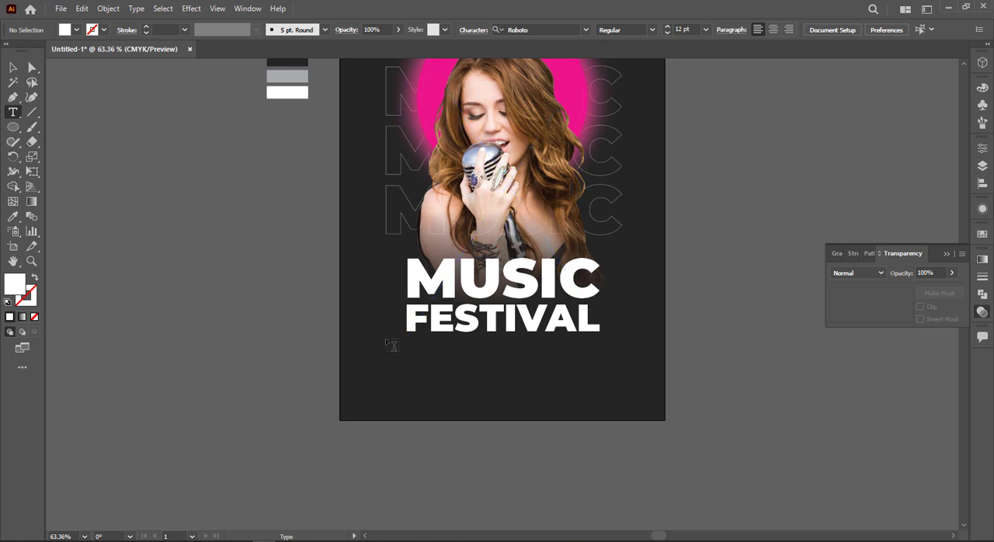
{"action": "left_click_drag", "start_coordinate": [388, 341], "coordinate": [617, 376]}
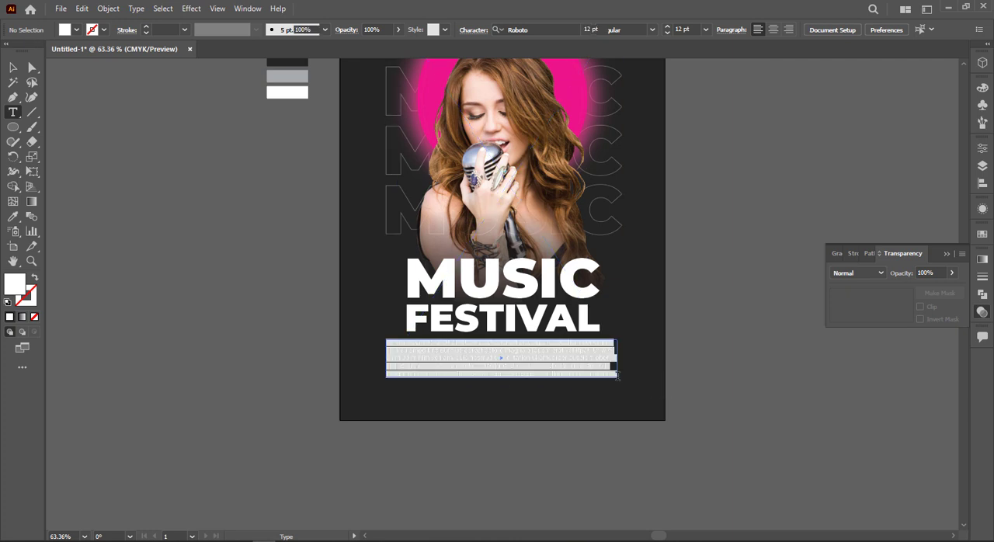
Give the placeholder paragraph below FESTIVAL a white fill
{"action": "left_click", "coordinate": [13, 71]}
{"action": "left_click", "coordinate": [269, 380]}
{"action": "left_click", "coordinate": [525, 378]}
{"action": "left_click", "coordinate": [76, 29]}
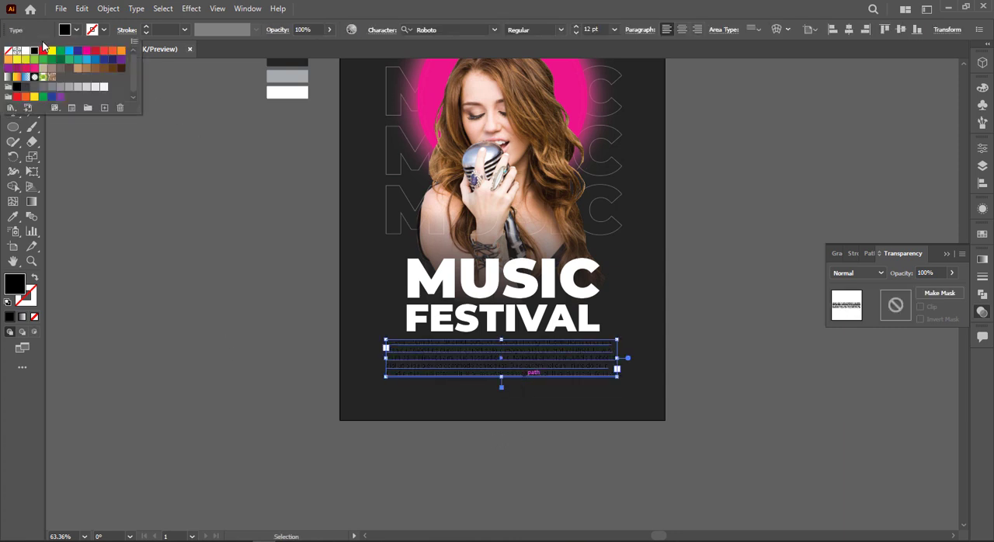
{"action": "left_click", "coordinate": [26, 51]}
Trim the placeholder paragraph to three lines by deleting most of its end and center-align the remaining text
{"action": "scroll", "coordinate": [460, 376], "scroll_direction": "up", "scroll_amount": 3}
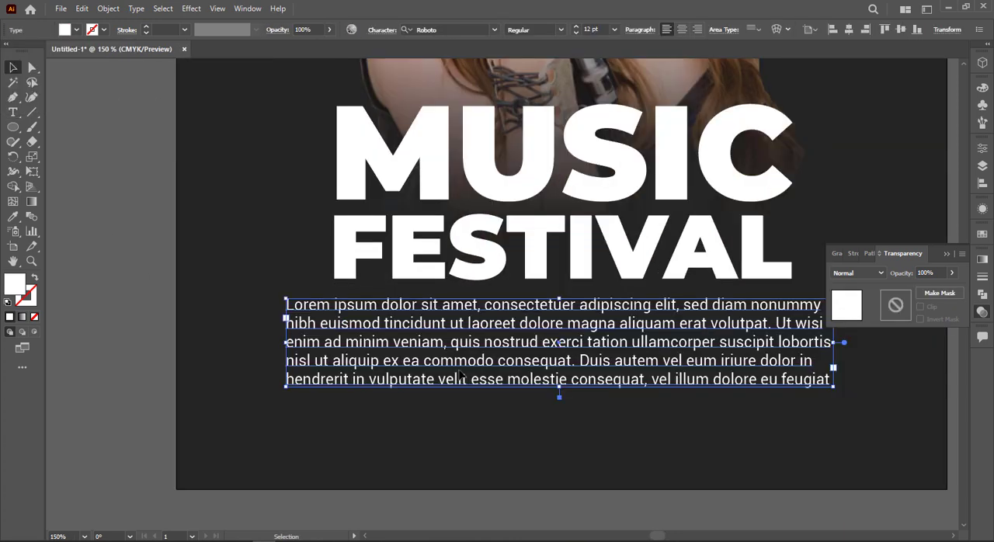
{"action": "key", "text": "t"}
{"action": "left_click_drag", "start_coordinate": [497, 343], "coordinate": [805, 381]}
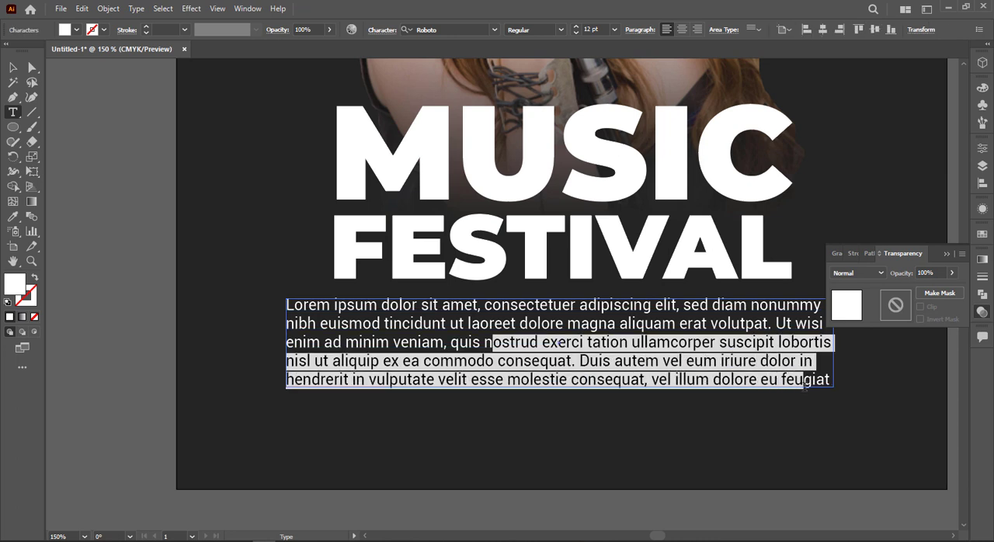
{"action": "key", "text": "BackSpace"}
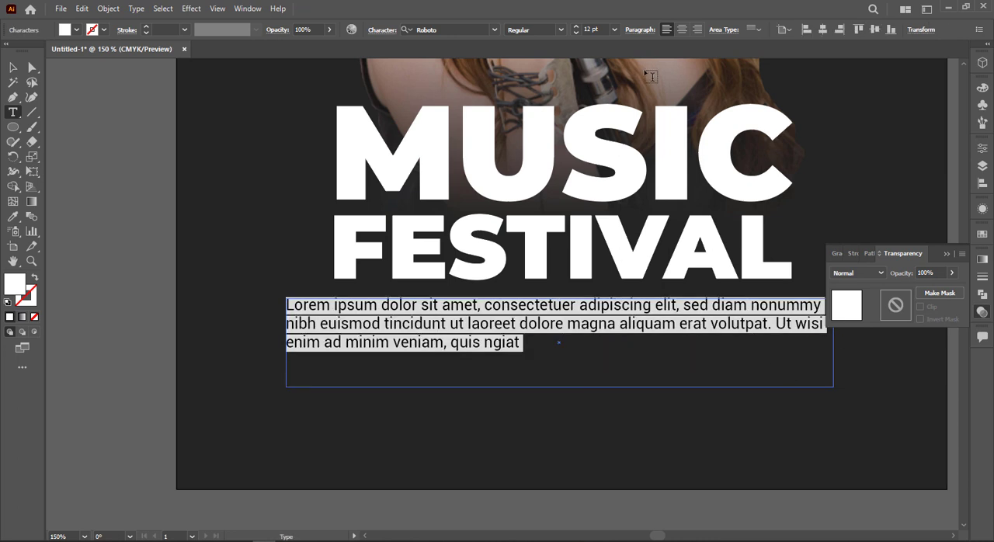
{"action": "left_click", "coordinate": [682, 29]}
{"action": "left_click", "coordinate": [12, 68]}
{"action": "left_click", "coordinate": [145, 223]}
Fit the whole poster in view and collapse the floating Transparency options
{"action": "key", "text": "ctrl+1"}
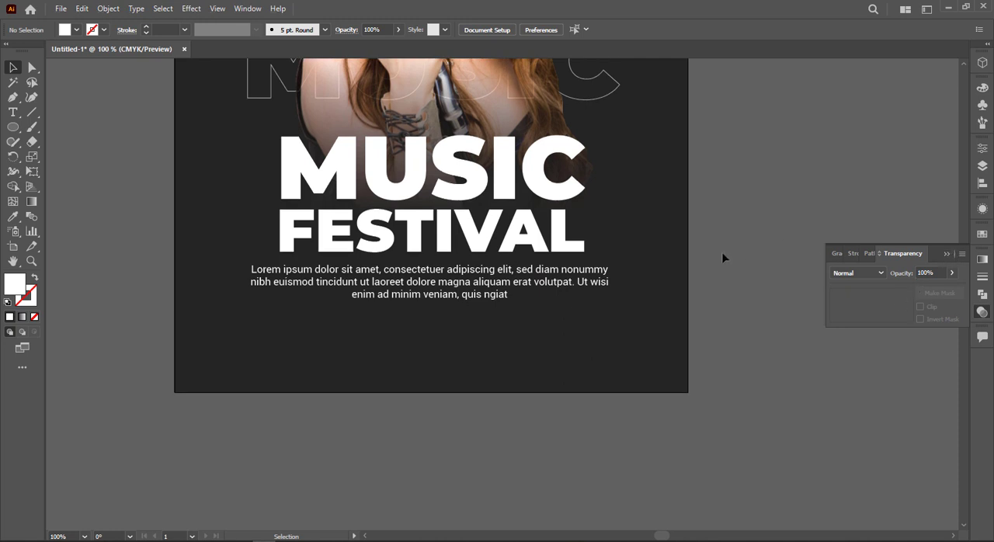
{"action": "scroll", "coordinate": [710, 257], "scroll_direction": "up", "scroll_amount": 1}
{"action": "key", "text": "ctrl+0"}
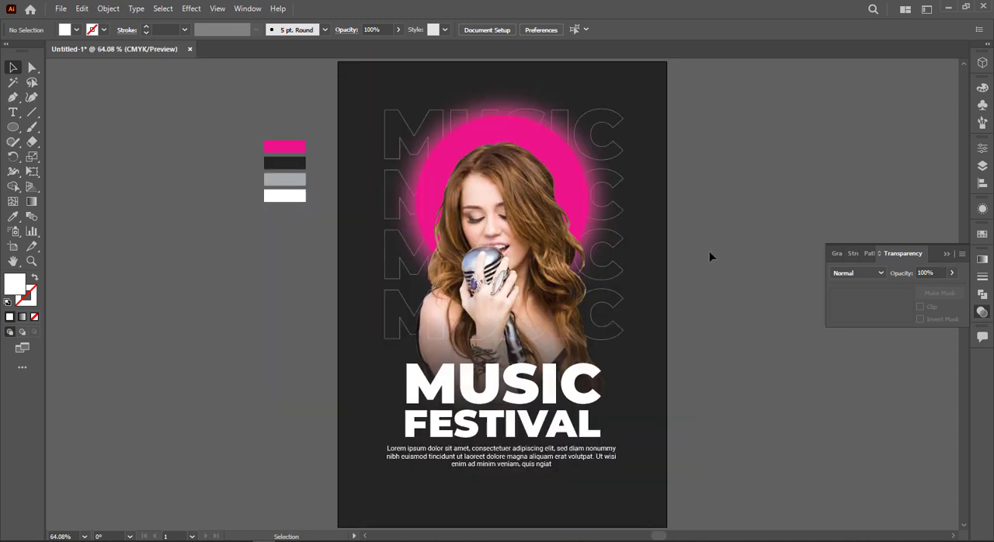
{"action": "left_click", "coordinate": [946, 254]}
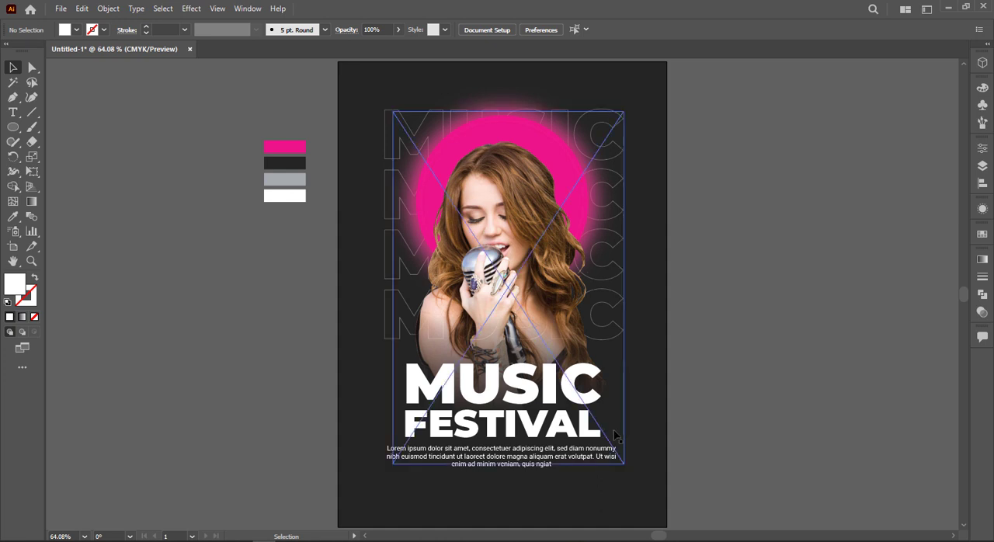
{"action": "scroll", "coordinate": [655, 351], "scroll_direction": "down", "scroll_amount": 2}
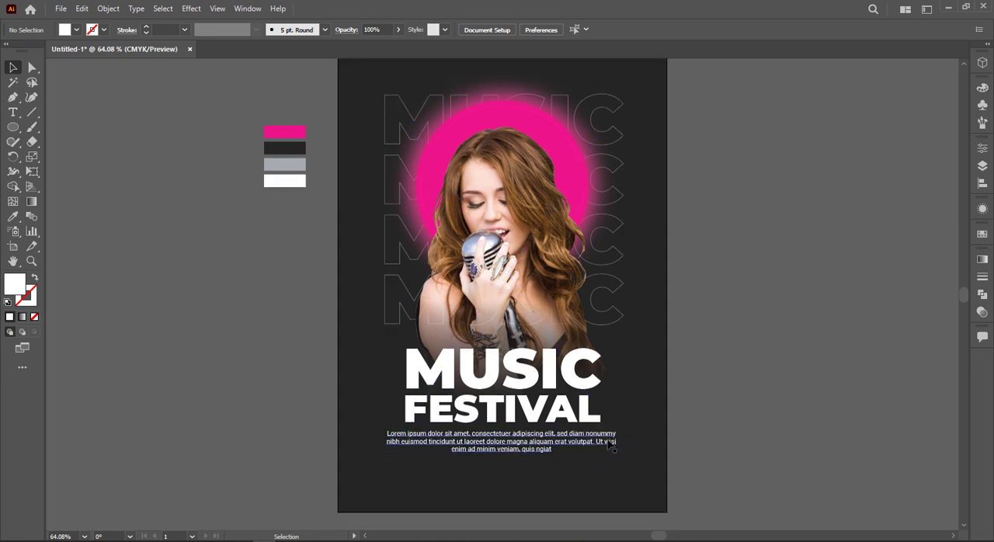
Add the two-line text 15 JAN in the empty area beside the poster
{"action": "left_click", "coordinate": [14, 113]}
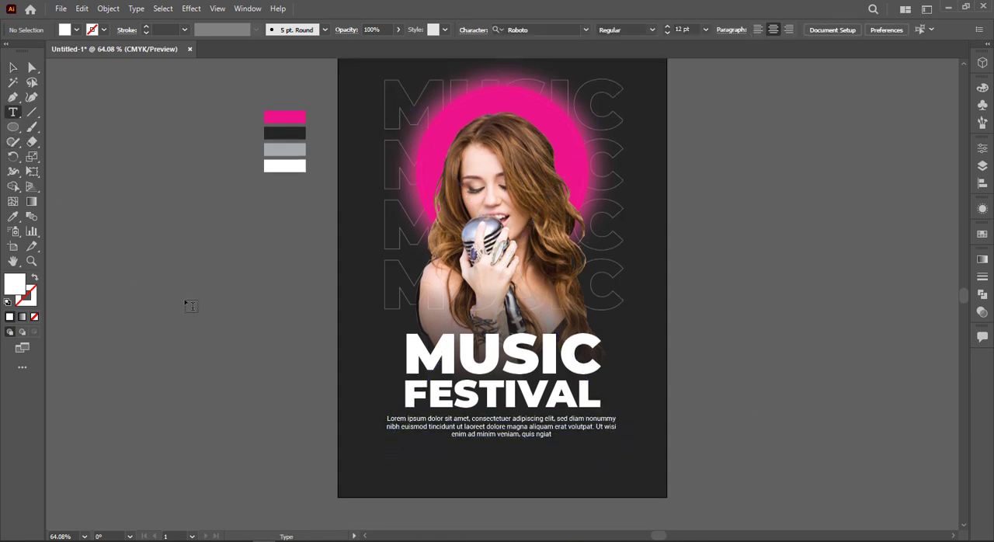
{"action": "left_click", "coordinate": [191, 306]}
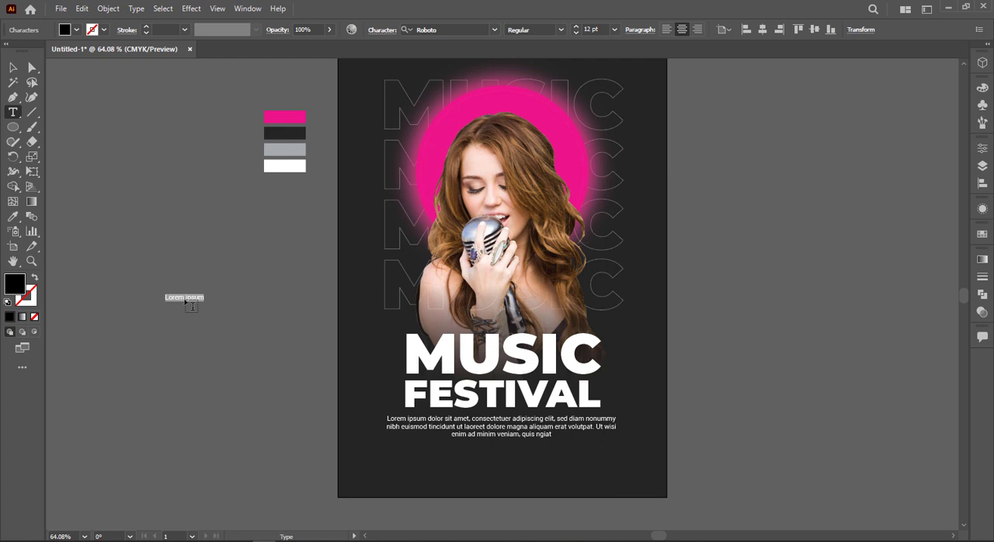
{"action": "key", "text": "BackSpace"}
{"action": "left_click", "coordinate": [16, 71]}
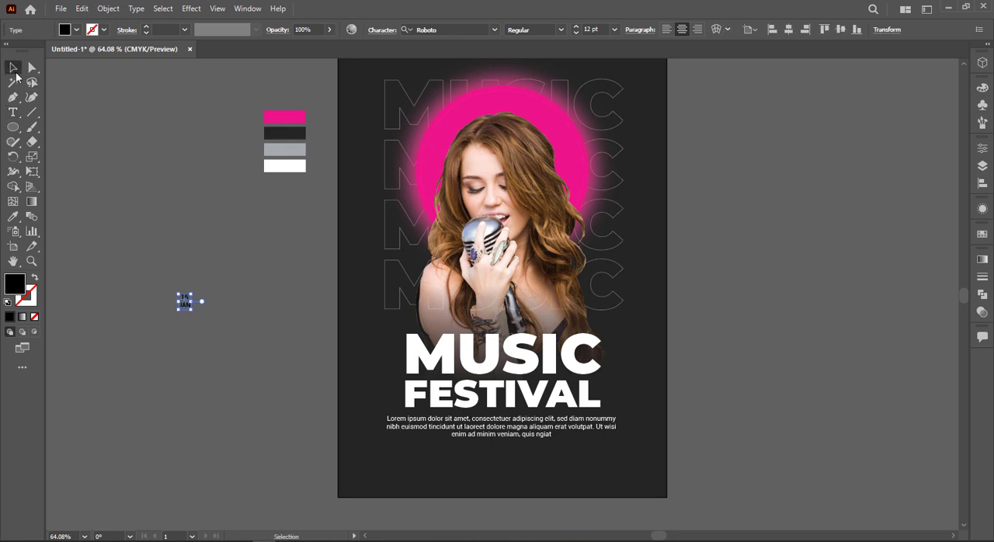
Copy the MUSIC title's text style onto the 15 JAN text and center-align its two lines
{"action": "key", "text": "i"}
{"action": "left_click", "coordinate": [466, 353]}
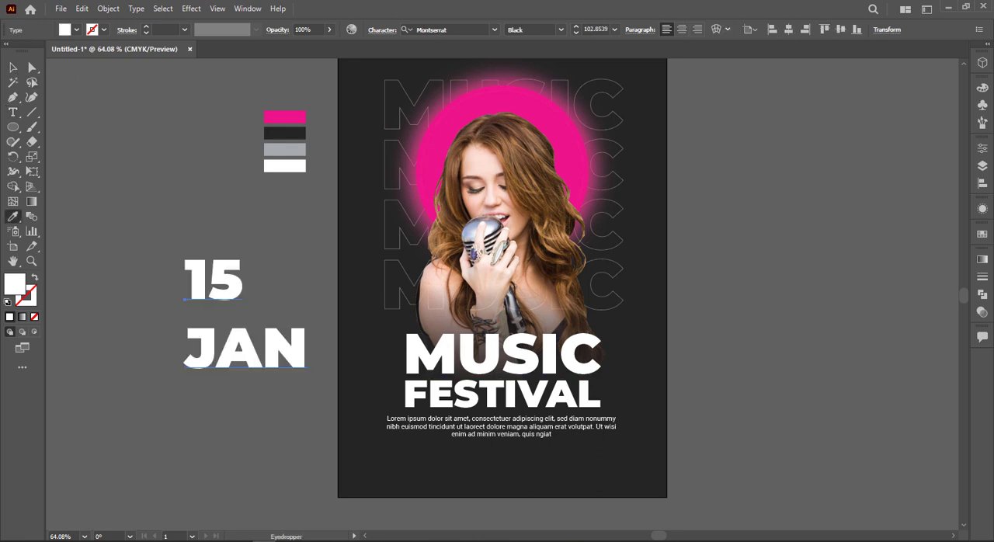
{"action": "left_click", "coordinate": [16, 68]}
{"action": "left_click", "coordinate": [682, 30]}
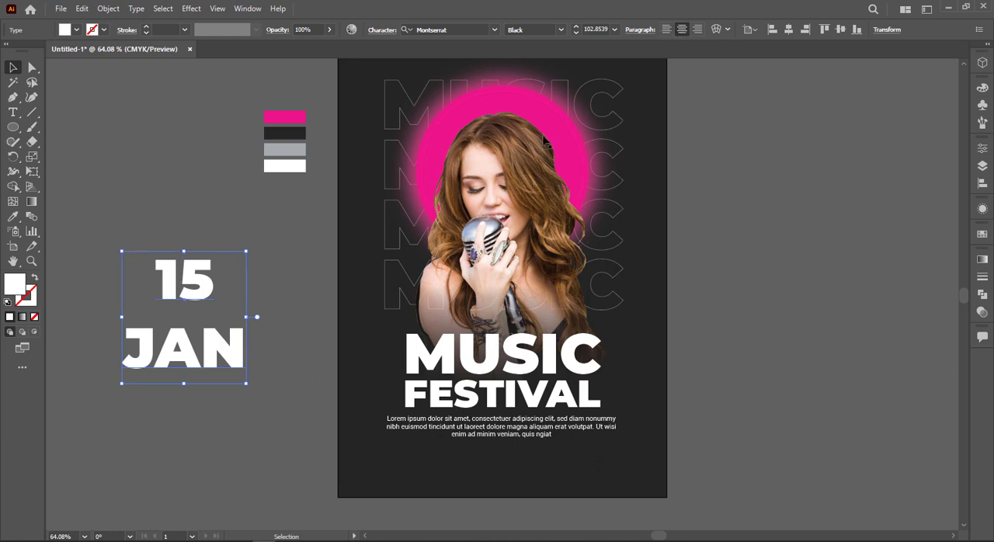
Shrink the 15 JAN text to 20 pt and place it near the poster's left edge, beside the outlined MUSIC rows
{"action": "left_click_drag", "start_coordinate": [246, 385], "coordinate": [378, 240]}
{"action": "left_click", "coordinate": [207, 343]}
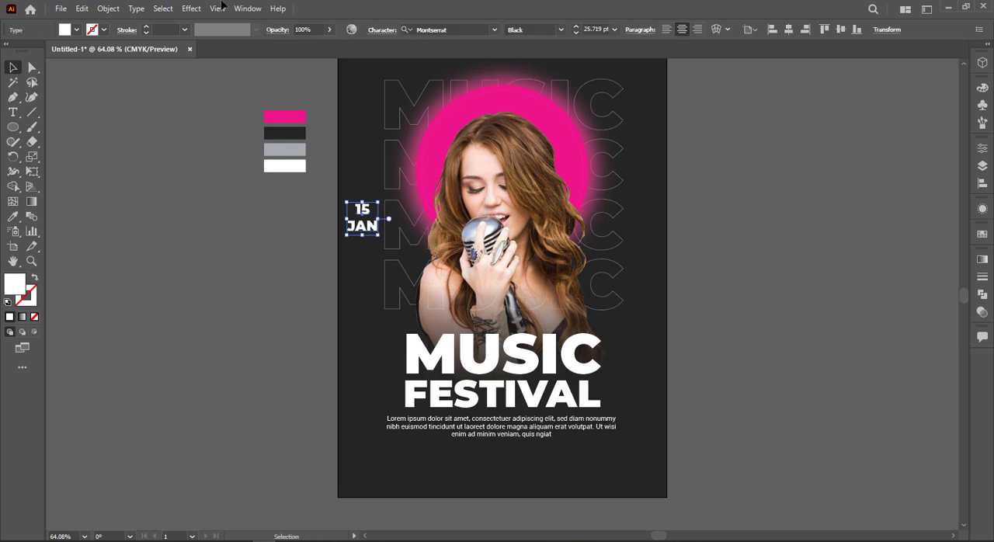
{"action": "left_click", "coordinate": [594, 29]}
{"action": "type", "text": "20"}
{"action": "key", "text": "Return"}
{"action": "left_click", "coordinate": [238, 300]}
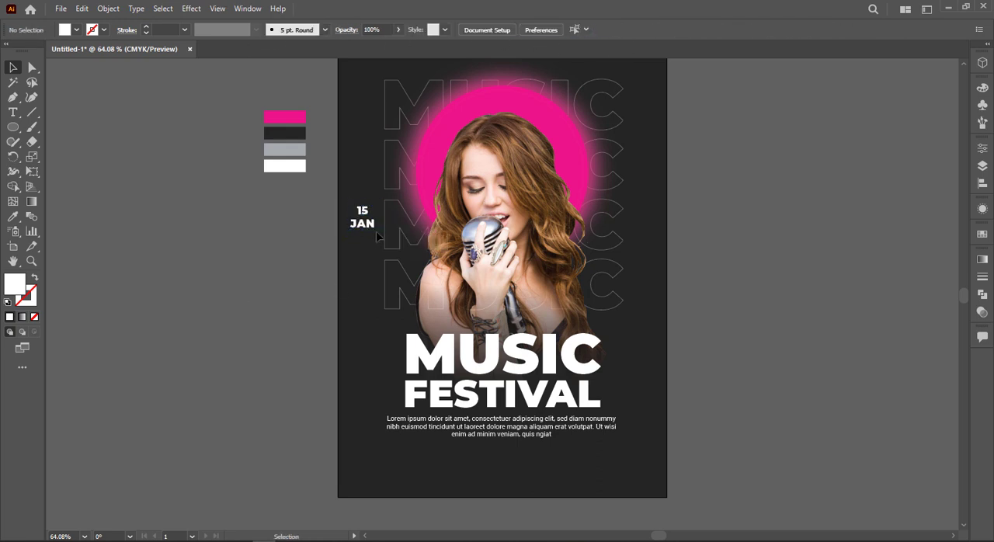
{"action": "left_click_drag", "start_coordinate": [372, 227], "coordinate": [372, 259]}
{"action": "left_click", "coordinate": [183, 338]}
Add the text 20$ TICKET in the empty area below the poster
{"action": "scroll", "coordinate": [193, 348], "scroll_direction": "down", "scroll_amount": 2}
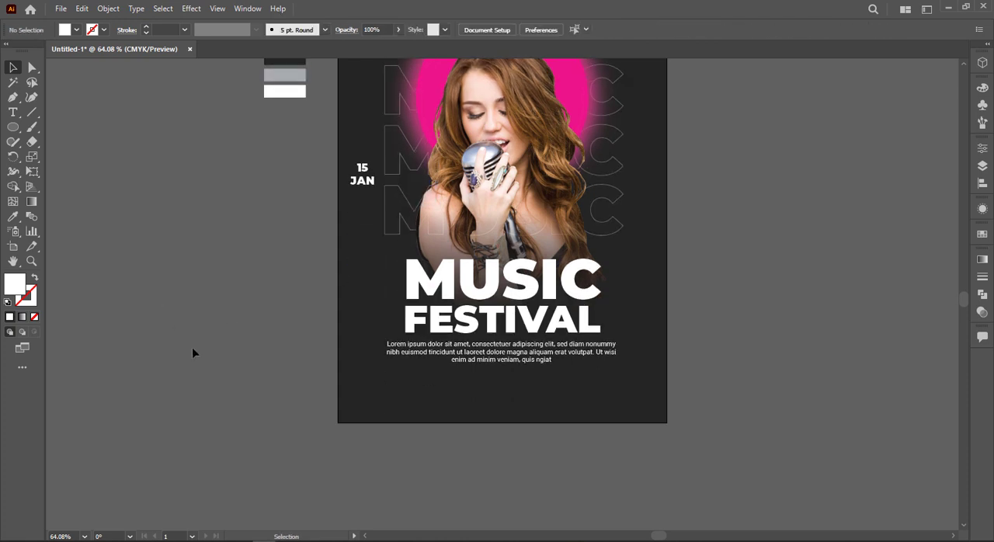
{"action": "left_click", "coordinate": [19, 115]}
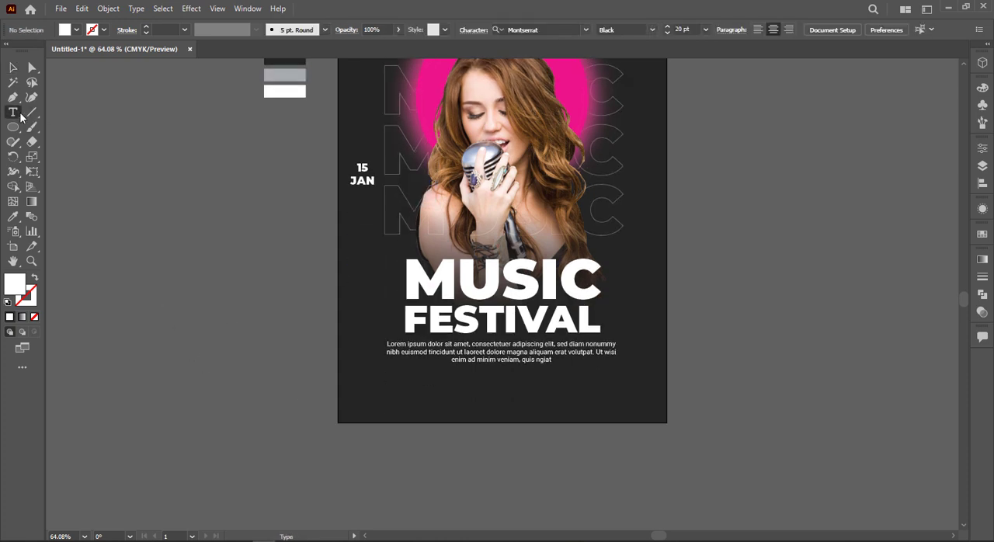
{"action": "left_click", "coordinate": [287, 456]}
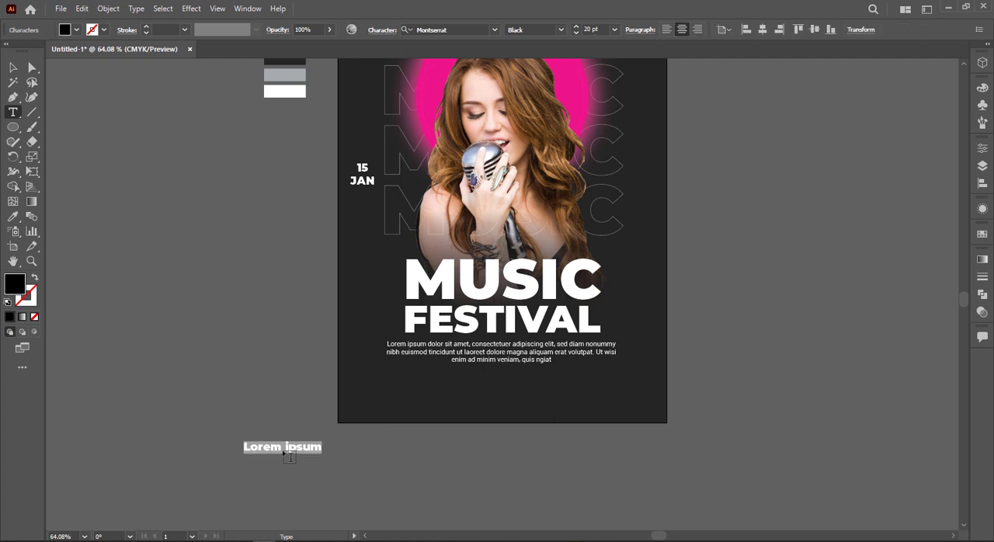
{"action": "type", "text": "20$ TICKET"}
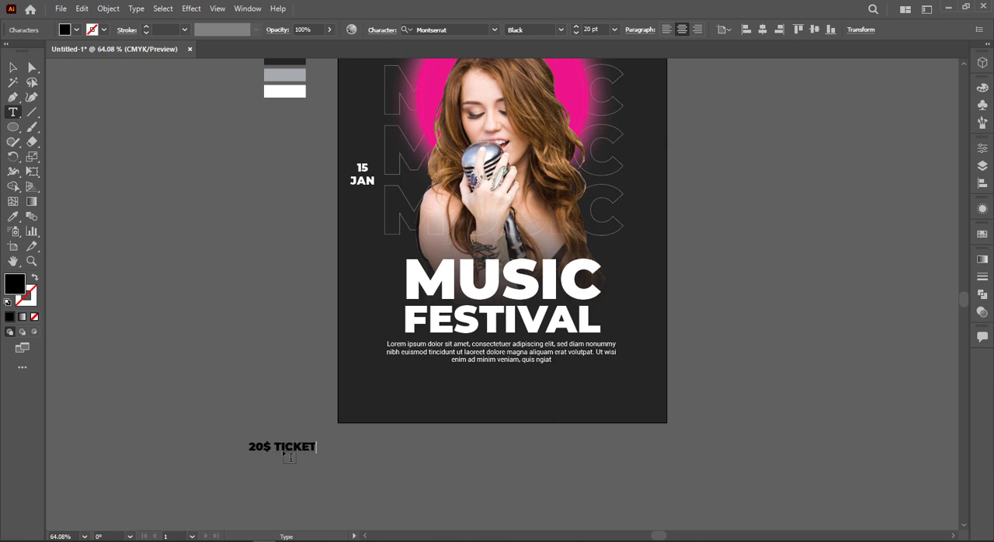
{"action": "left_click", "coordinate": [13, 68]}
Duplicate the 20$ TICKET text to its right and change the copy to FREE DRINK
{"action": "left_click_drag", "start_coordinate": [295, 444], "coordinate": [380, 445]}
{"action": "double_click", "coordinate": [380, 447]}
{"action": "key", "text": "ctrl+a"}
{"action": "key", "text": "BackSpace"}
{"action": "type", "text": "FREE DRI"}
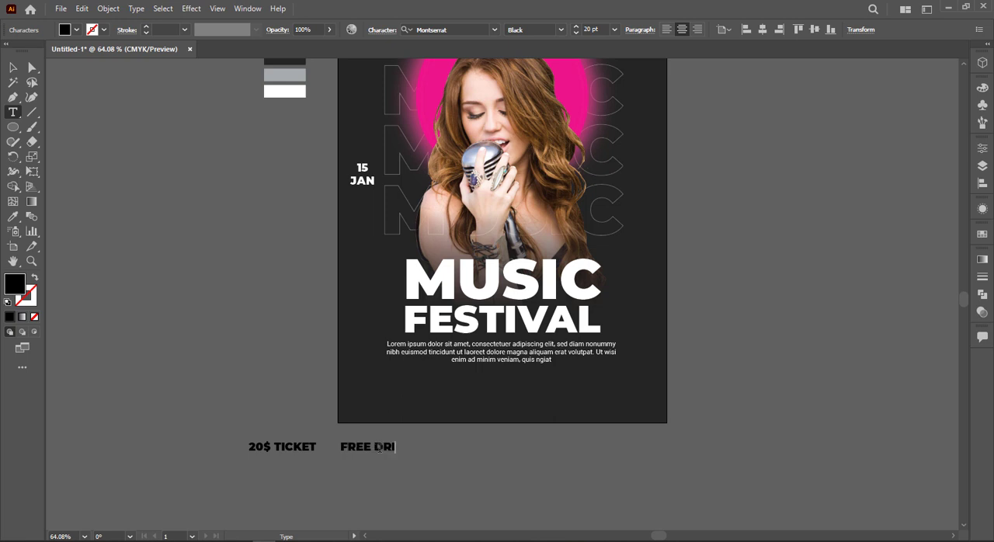
{"action": "type", "text": "NK"}
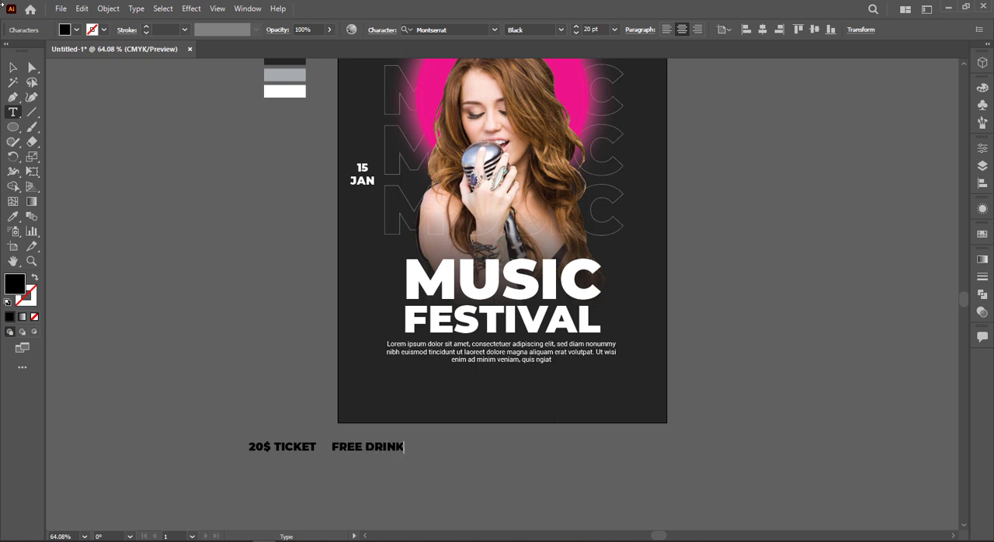
{"action": "left_click", "coordinate": [12, 69]}
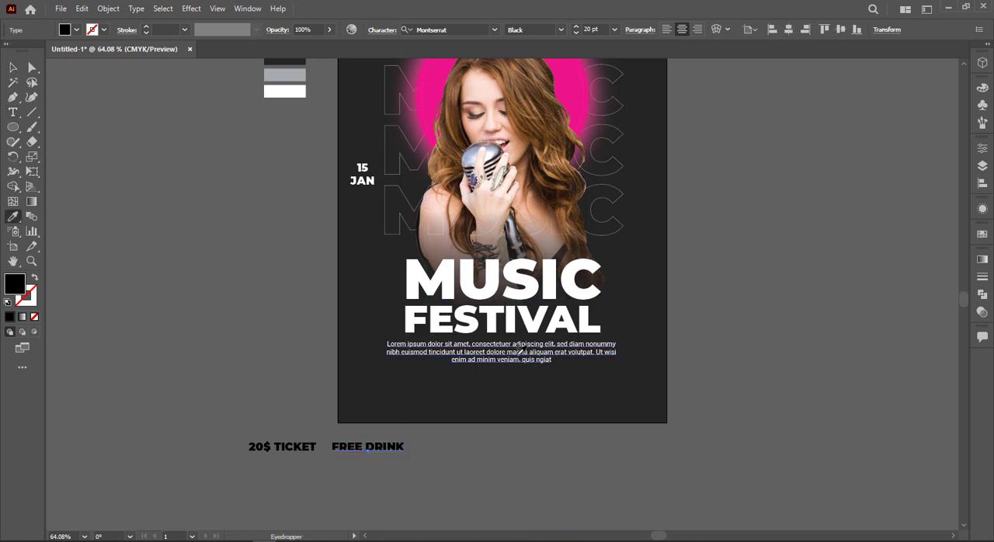
Apply the placeholder paragraph's white Roboto Regular style to both the 20$ TICKET and FREE DRINK texts
{"action": "left_click_drag", "start_coordinate": [247, 448], "coordinate": [335, 458]}
{"action": "key", "text": "i"}
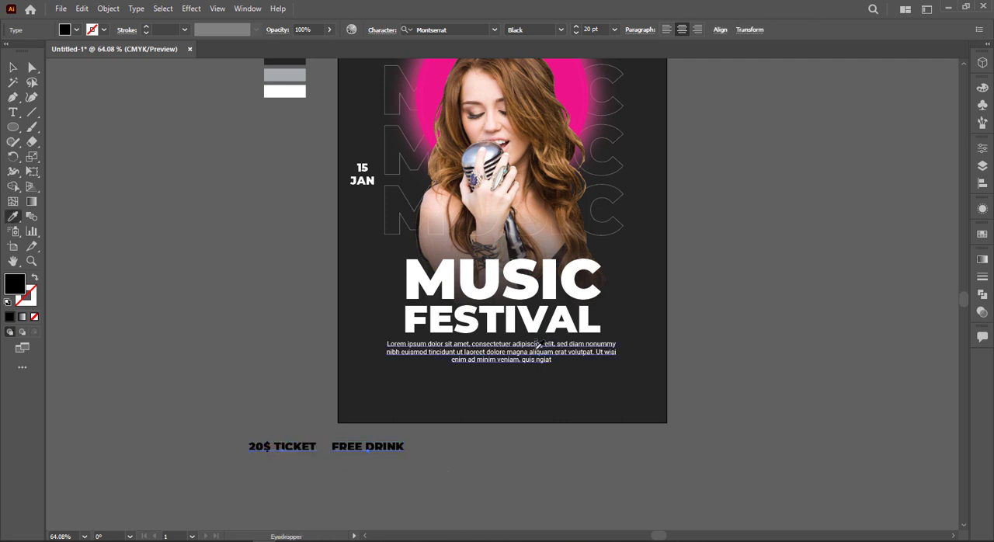
{"action": "left_click", "coordinate": [534, 352]}
{"action": "key", "text": "v"}
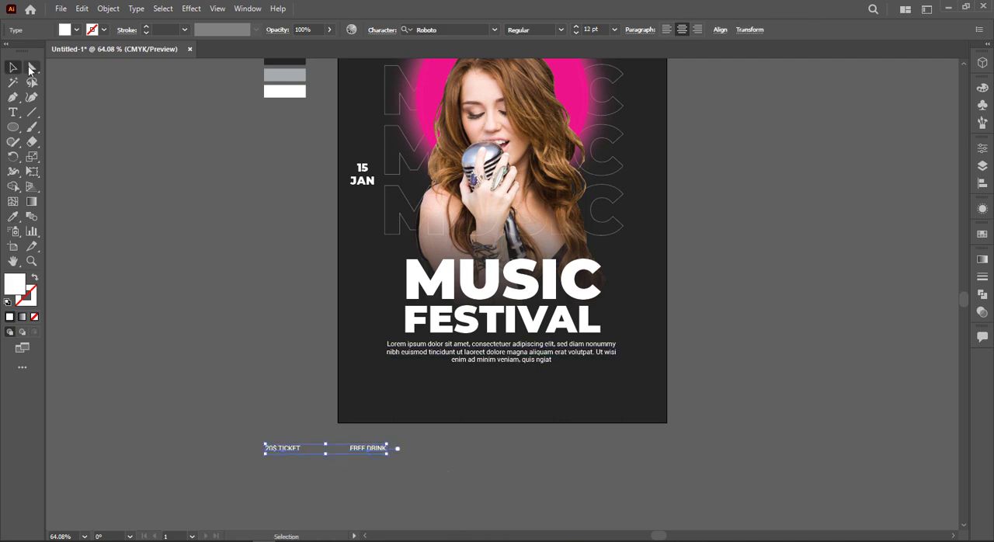
{"action": "left_click", "coordinate": [378, 486]}
Set the 20$ TICKET and FREE DRINK texts to 18 pt and move them onto the poster below the paragraph
{"action": "left_click_drag", "start_coordinate": [273, 444], "coordinate": [396, 456]}
{"action": "left_click", "coordinate": [613, 30]}
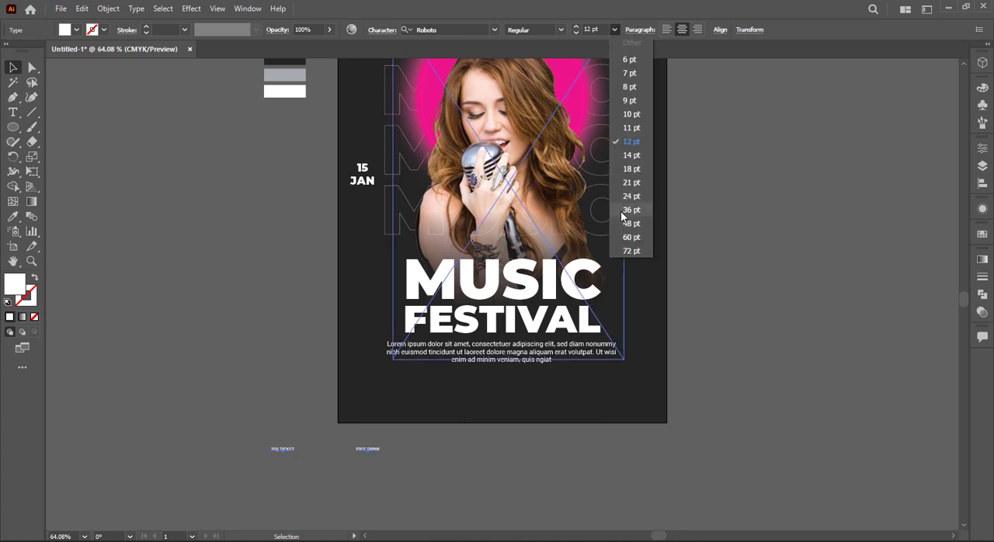
{"action": "left_click", "coordinate": [632, 168]}
{"action": "left_click_drag", "start_coordinate": [384, 453], "coordinate": [561, 392]}
{"action": "left_click", "coordinate": [511, 436]}
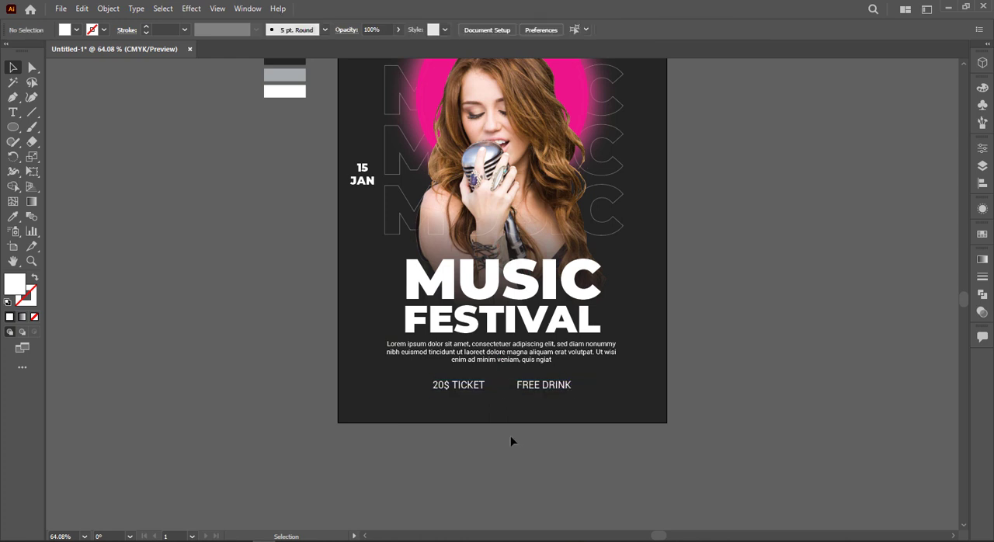
Draw a short vertical divider line with a white 1 pt stroke between 20$ TICKET and FREE DRINK
{"action": "scroll", "coordinate": [510, 436], "scroll_direction": "up", "scroll_amount": 3}
{"action": "left_click", "coordinate": [32, 112]}
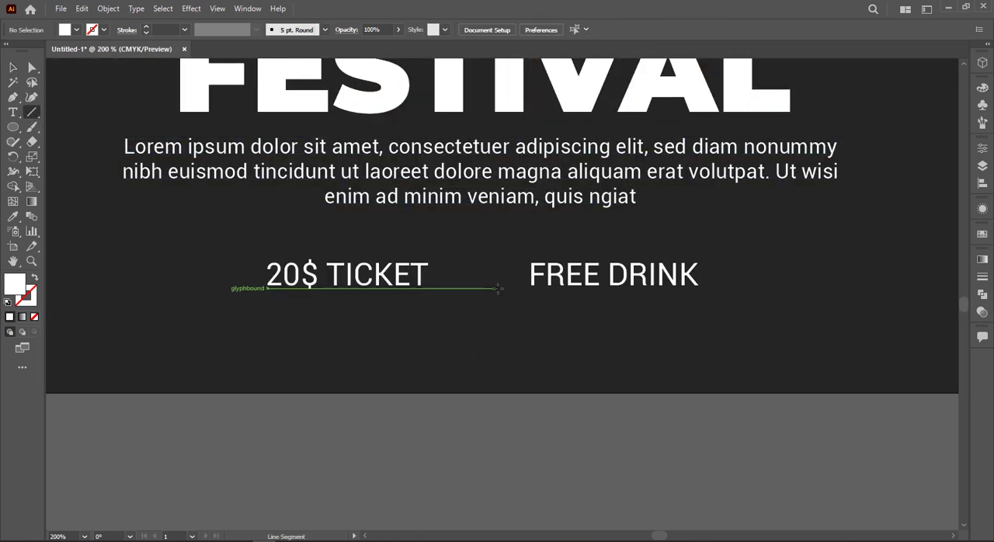
{"action": "left_click_drag", "start_coordinate": [480, 291], "coordinate": [480, 260]}
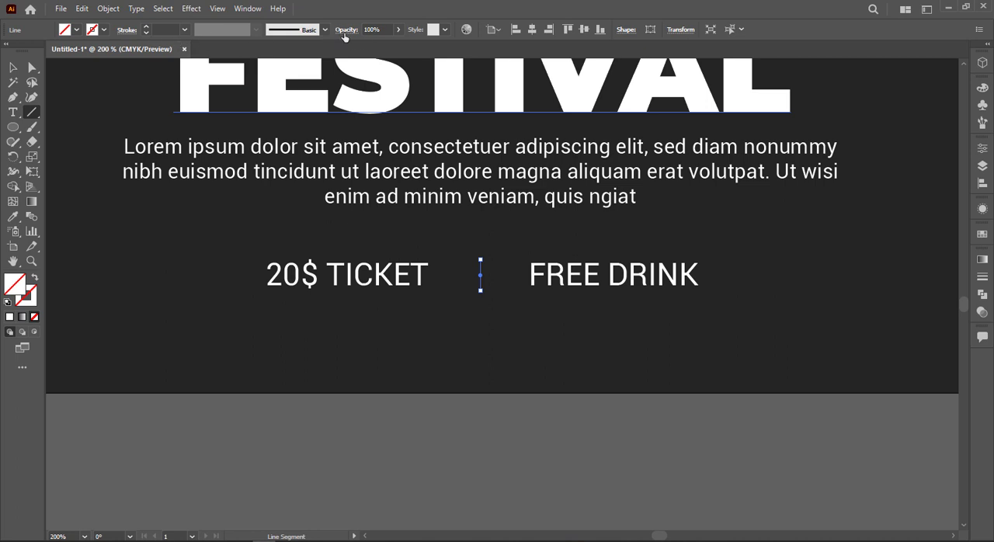
{"action": "left_click", "coordinate": [184, 31]}
{"action": "left_click", "coordinate": [194, 99]}
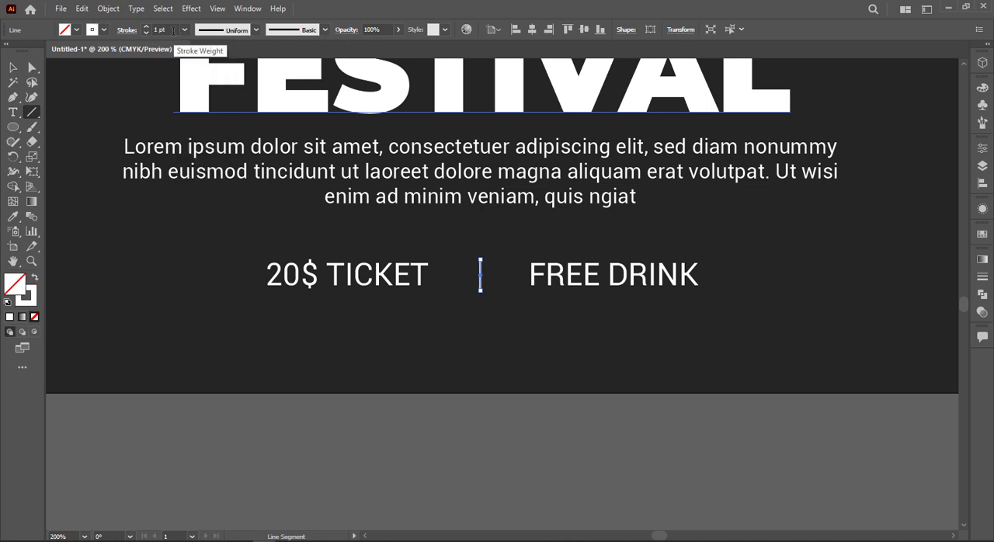
{"action": "key", "text": "v"}
{"action": "left_click", "coordinate": [454, 448]}
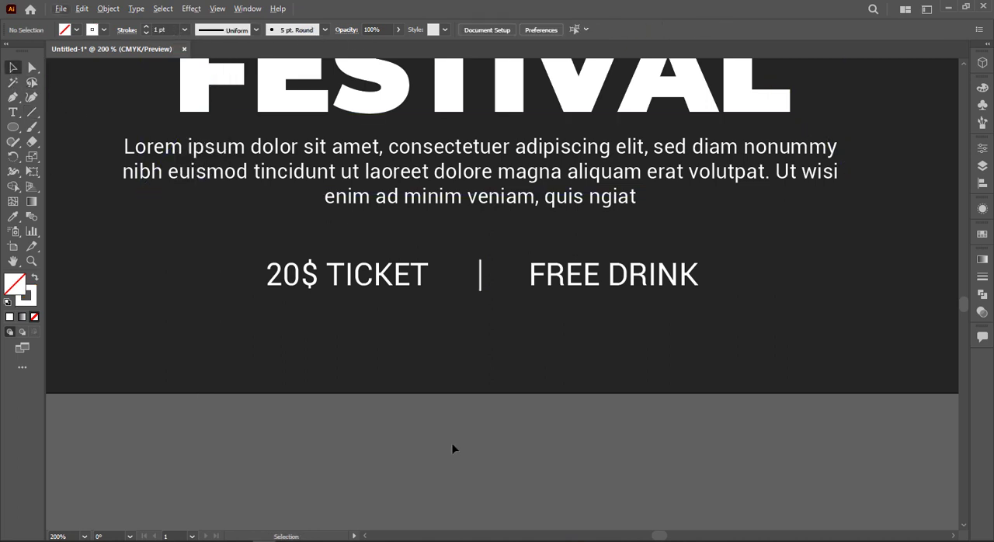
{"action": "key", "text": "w"}
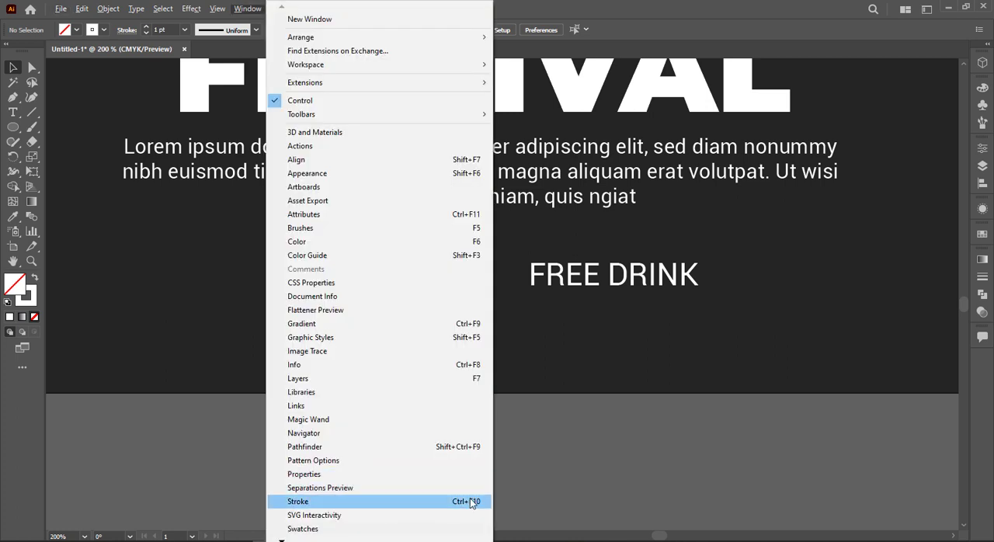
{"action": "left_click", "coordinate": [598, 399]}
{"action": "key", "text": "t"}
{"action": "left_click", "coordinate": [429, 383]}
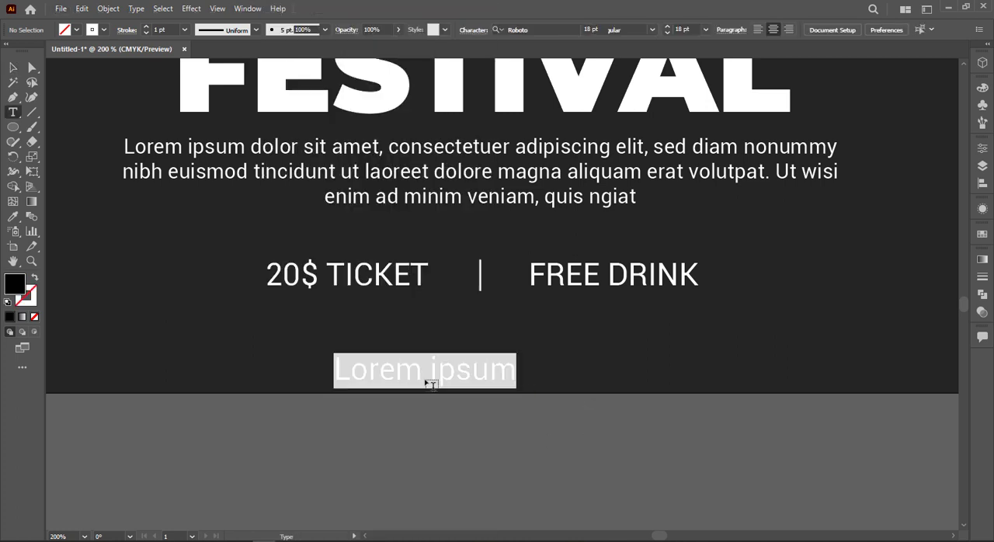
{"action": "type", "text": "www."}
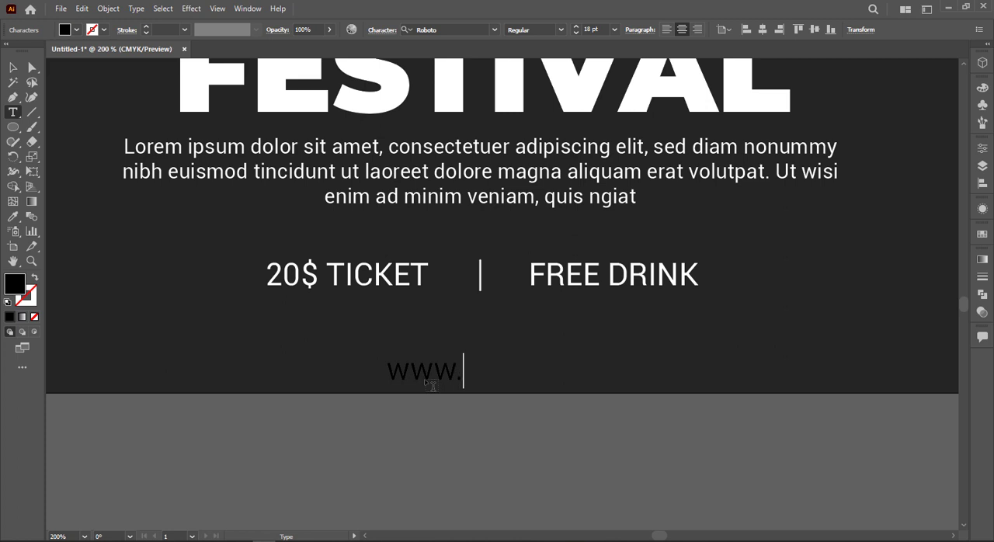
{"action": "type", "text": "youersi"}
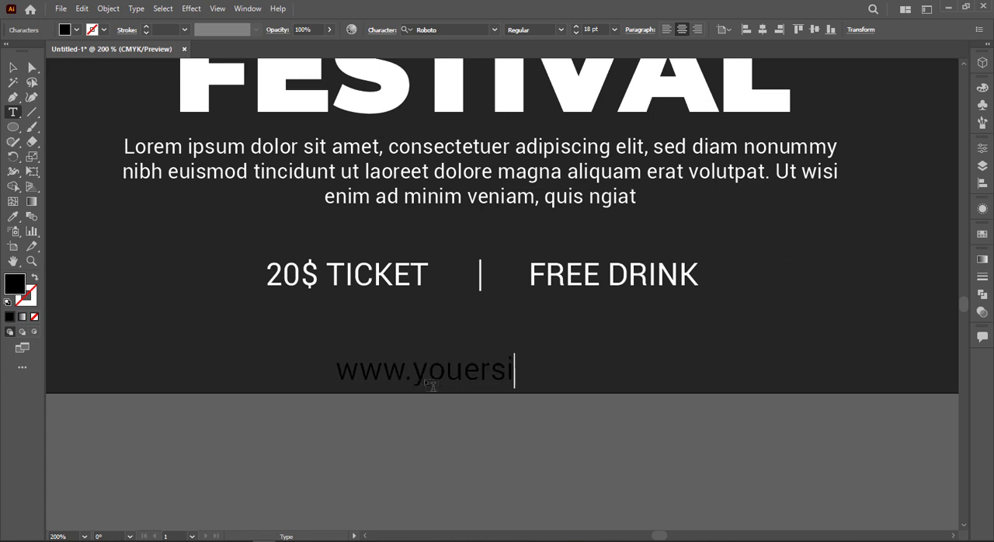
{"action": "type", "text": "te.com"}
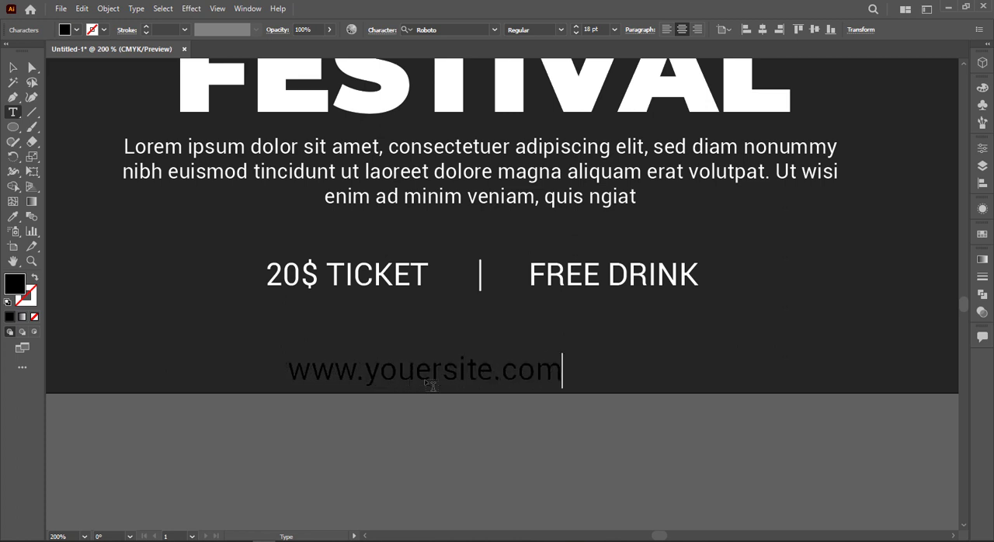
{"action": "key", "text": "Escape"}
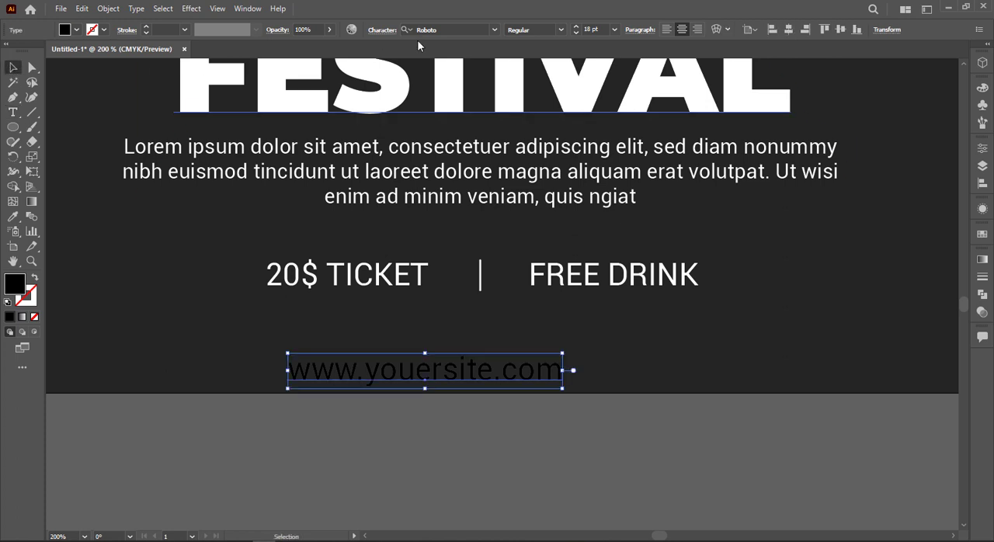
Set the website text to Roboto Light and give it a white fill
{"action": "left_click", "coordinate": [561, 30]}
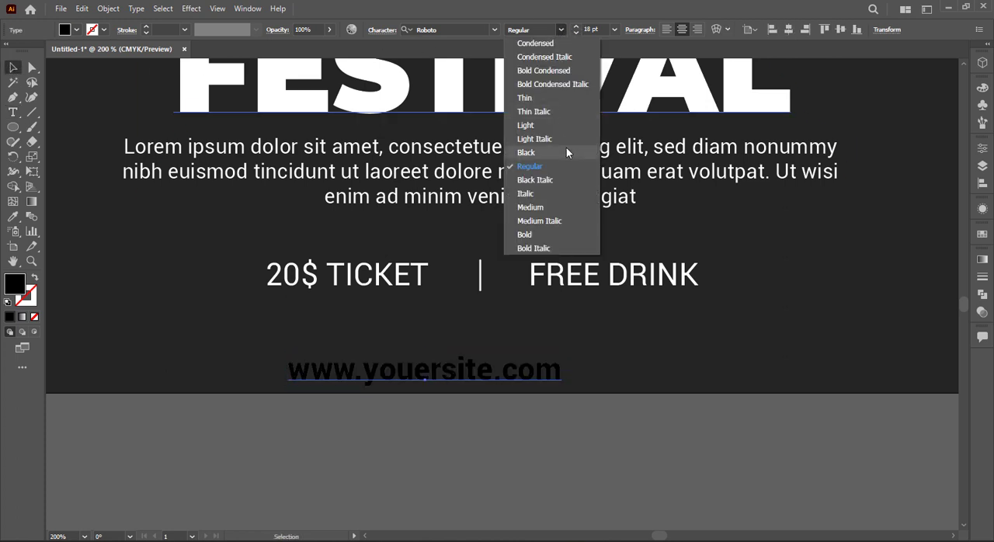
{"action": "left_click", "coordinate": [563, 125]}
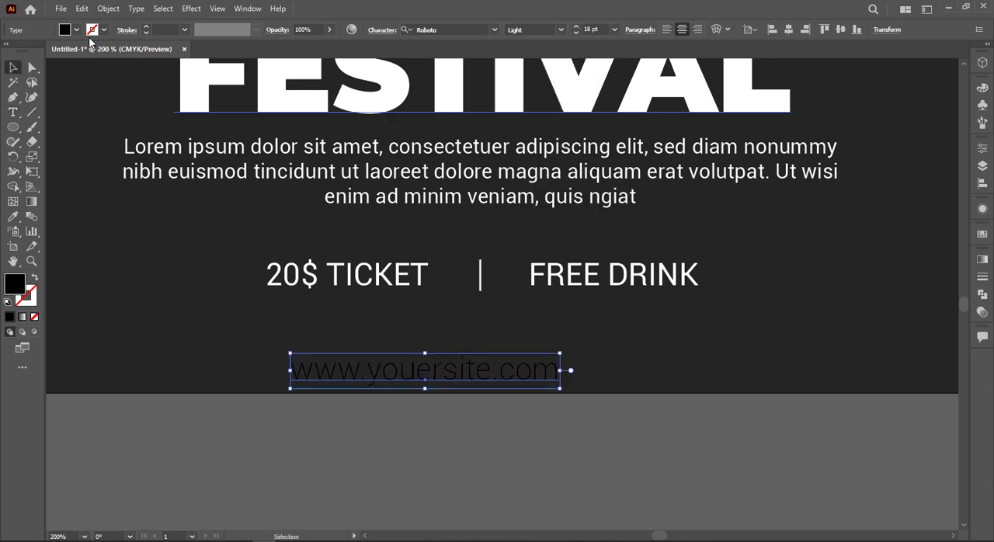
{"action": "left_click", "coordinate": [67, 30]}
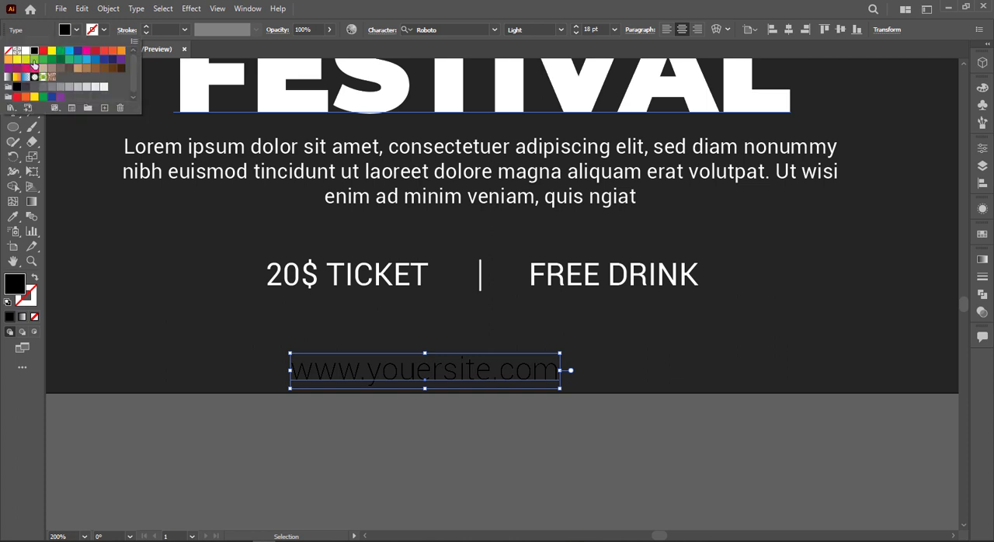
{"action": "left_click", "coordinate": [26, 50]}
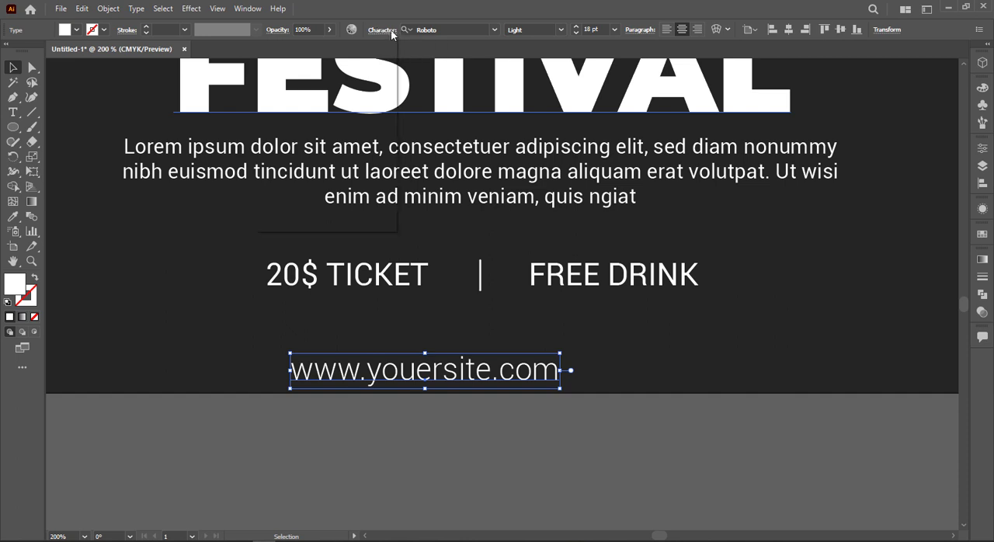
Widen the website text's letter spacing by setting its tracking to 200
{"action": "left_click", "coordinate": [391, 32]}
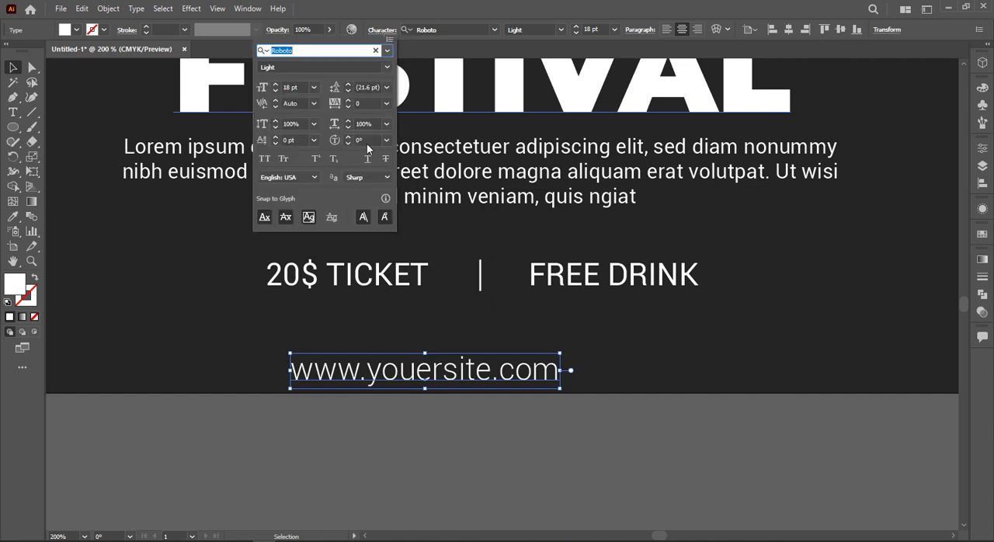
{"action": "left_click", "coordinate": [387, 103]}
{"action": "left_click", "coordinate": [399, 294]}
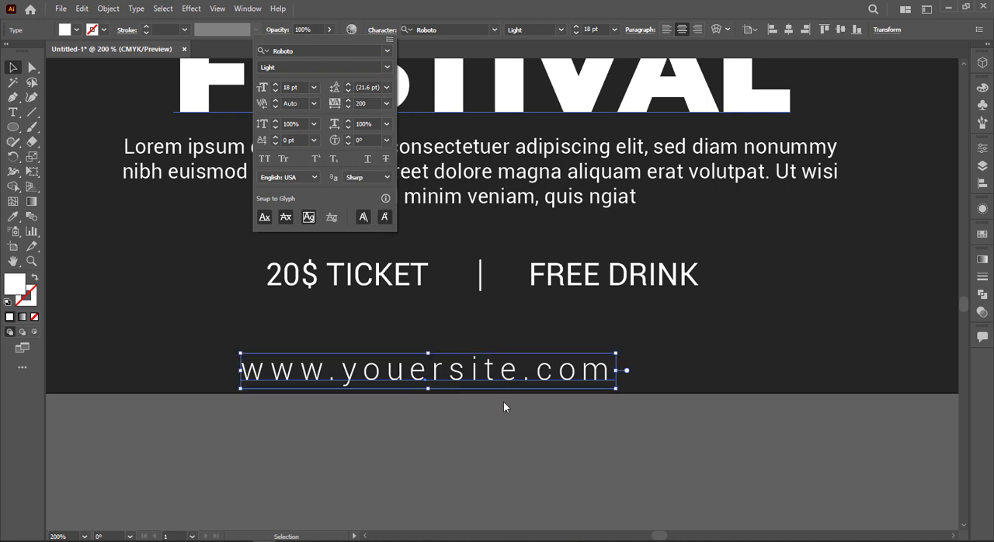
{"action": "left_click", "coordinate": [511, 402]}
Move the website text up closer to the ticket line and center it horizontally on the poster
{"action": "left_click_drag", "start_coordinate": [554, 363], "coordinate": [609, 335]}
{"action": "left_click", "coordinate": [789, 30]}
{"action": "left_click", "coordinate": [612, 439]}
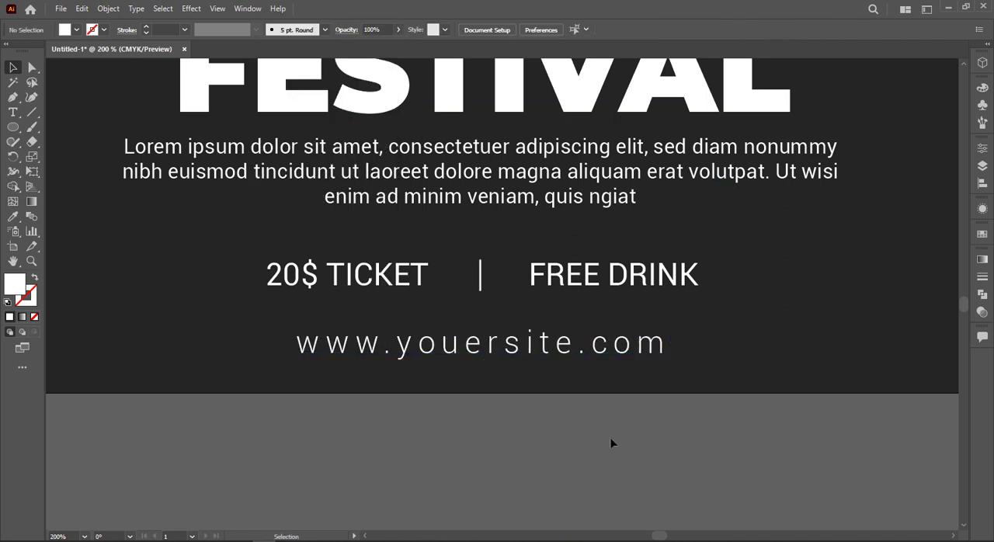
Draw a square about 14 pt wide beneath the 15 JAN date and fill it with the palette's pink
{"action": "key", "text": "ctrl+0"}
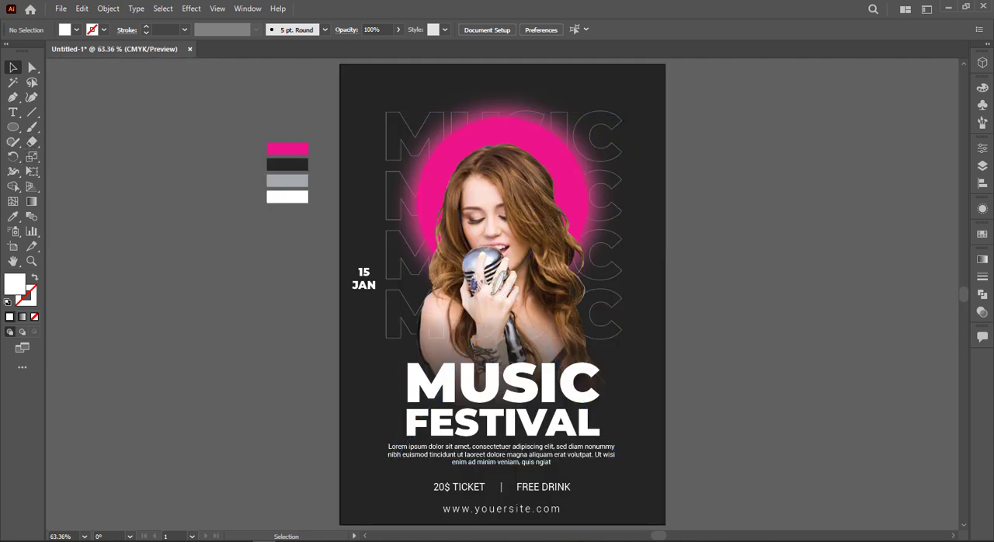
{"action": "right_click", "coordinate": [13, 126]}
{"action": "left_click", "coordinate": [60, 131]}
{"action": "scroll", "coordinate": [324, 309], "scroll_direction": "up", "scroll_amount": 4}
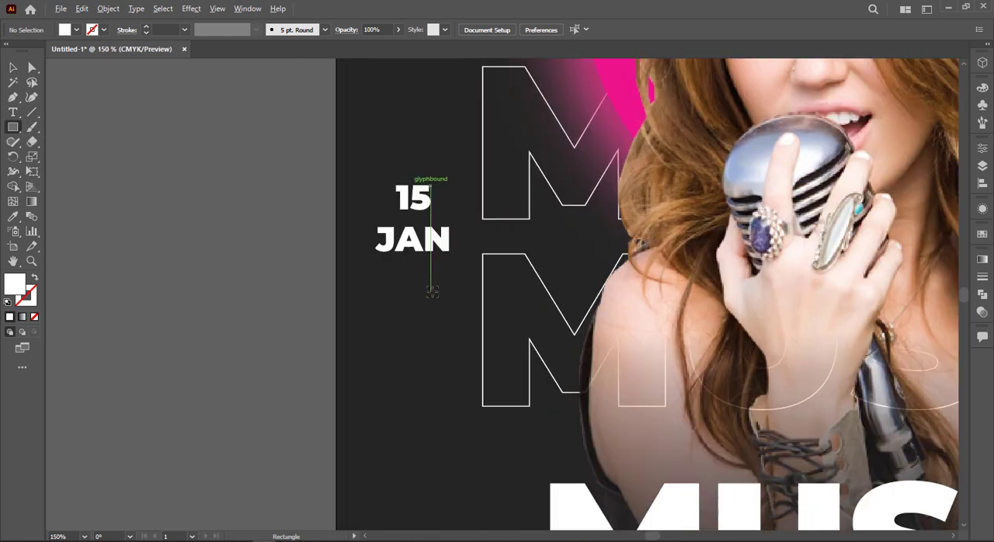
{"action": "left_click_drag", "start_coordinate": [378, 265], "coordinate": [402, 286]}
{"action": "scroll", "coordinate": [402, 287], "scroll_direction": "down", "scroll_amount": 3}
{"action": "key", "text": "i"}
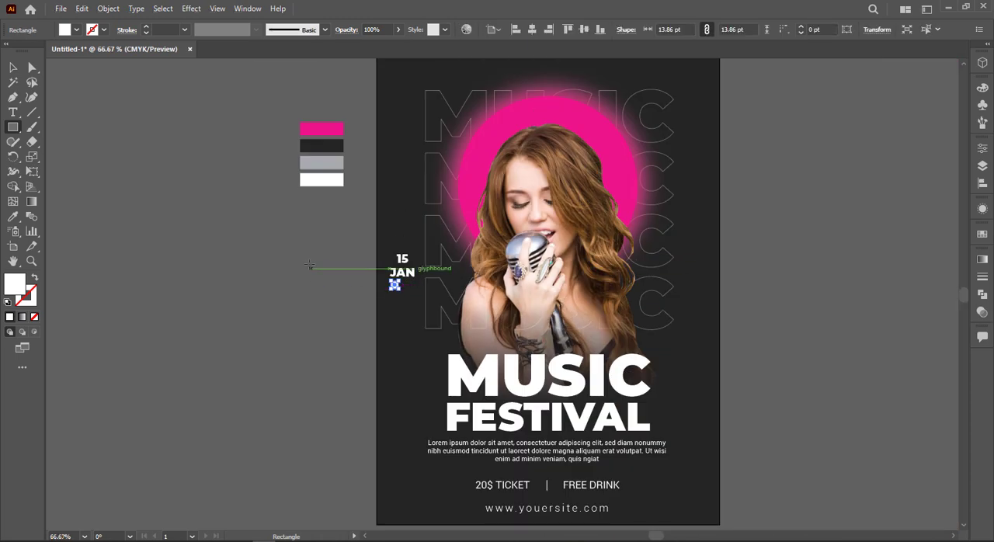
{"action": "left_click", "coordinate": [322, 127]}
{"action": "left_click", "coordinate": [13, 69]}
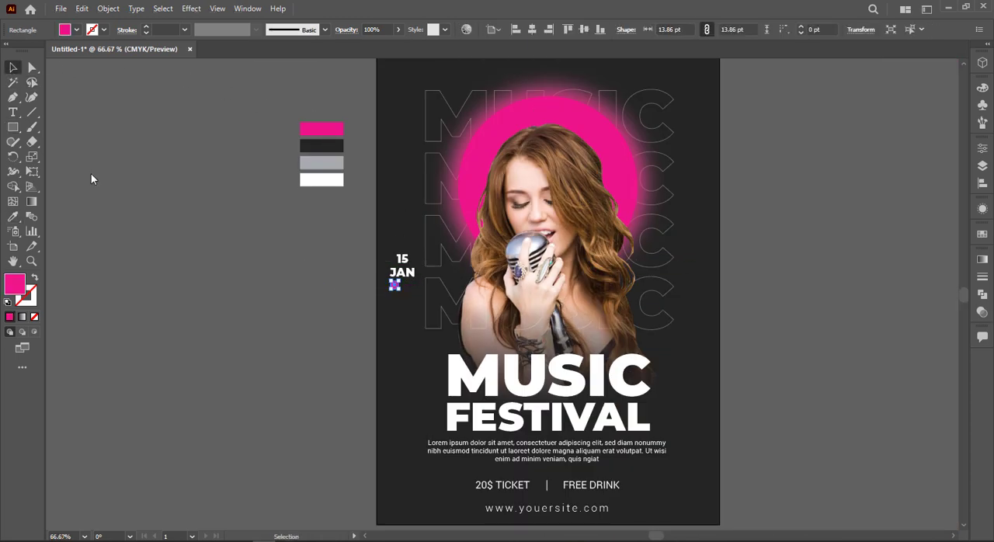
{"action": "left_click", "coordinate": [746, 474]}
Draw a thin pink bar about 321 by 2.4 pt between the ticket line and website, and center it horizontally on the poster
{"action": "scroll", "coordinate": [747, 475], "scroll_direction": "down", "scroll_amount": 2}
{"action": "scroll", "coordinate": [679, 464], "scroll_direction": "up", "scroll_amount": 2}
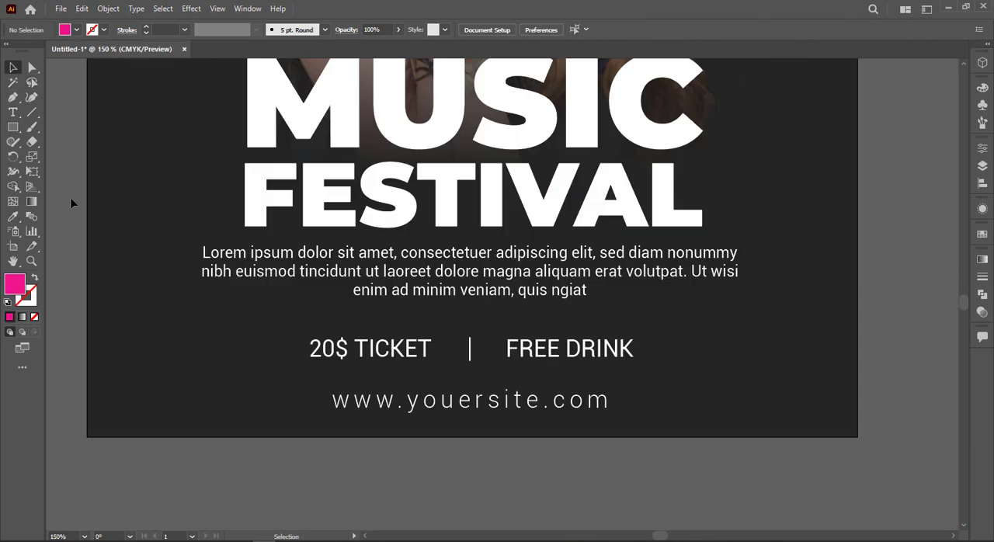
{"action": "key", "text": "m"}
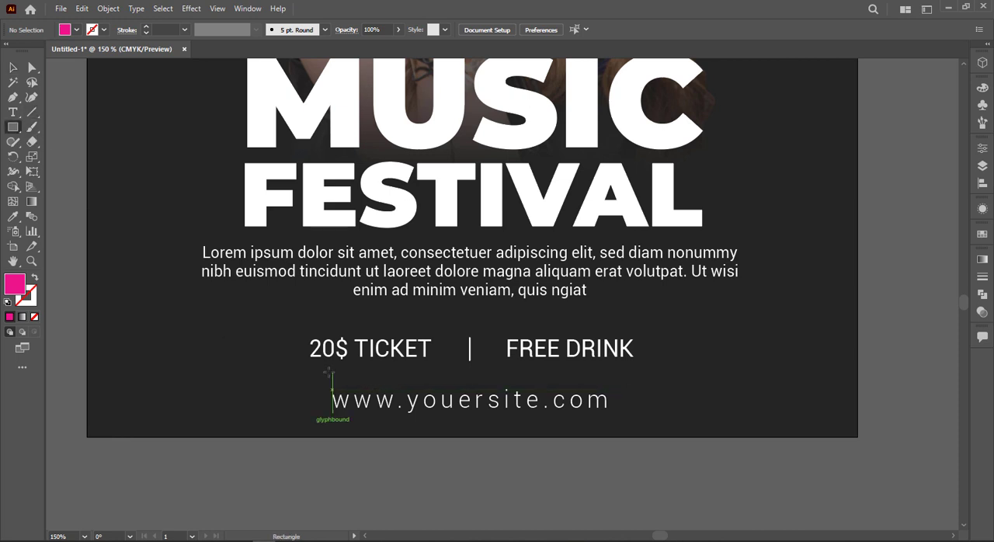
{"action": "left_click_drag", "start_coordinate": [298, 369], "coordinate": [710, 370]}
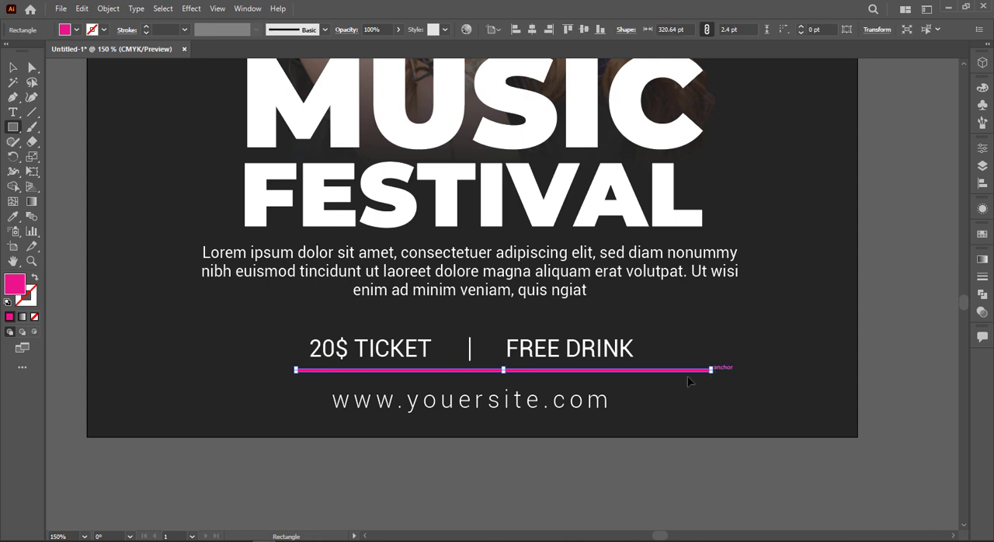
{"action": "key", "text": "v"}
{"action": "left_click", "coordinate": [536, 29]}
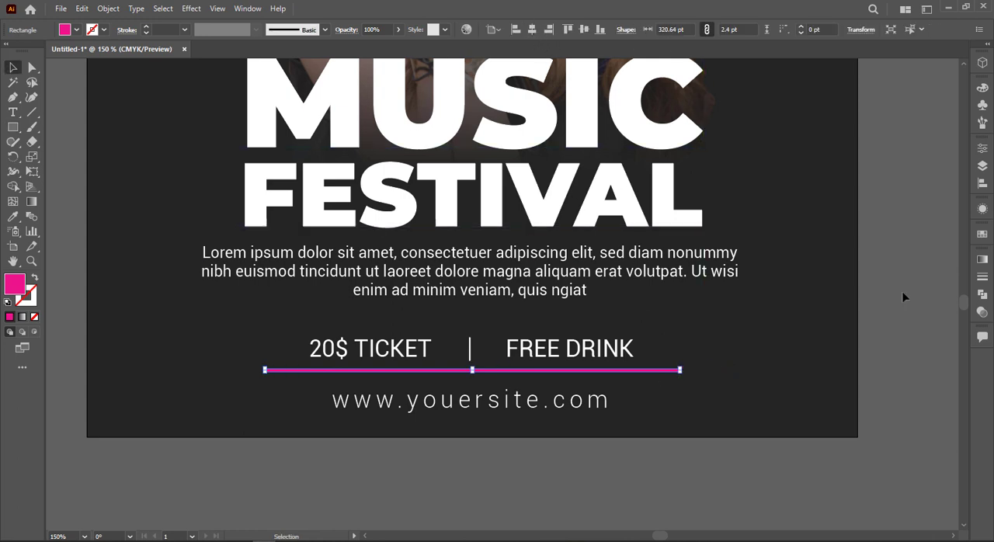
{"action": "left_click", "coordinate": [903, 297]}
Convert the large MUSIC and FESTIVAL title texts together to outlines
{"action": "scroll", "coordinate": [887, 309], "scroll_direction": "up", "scroll_amount": 3}
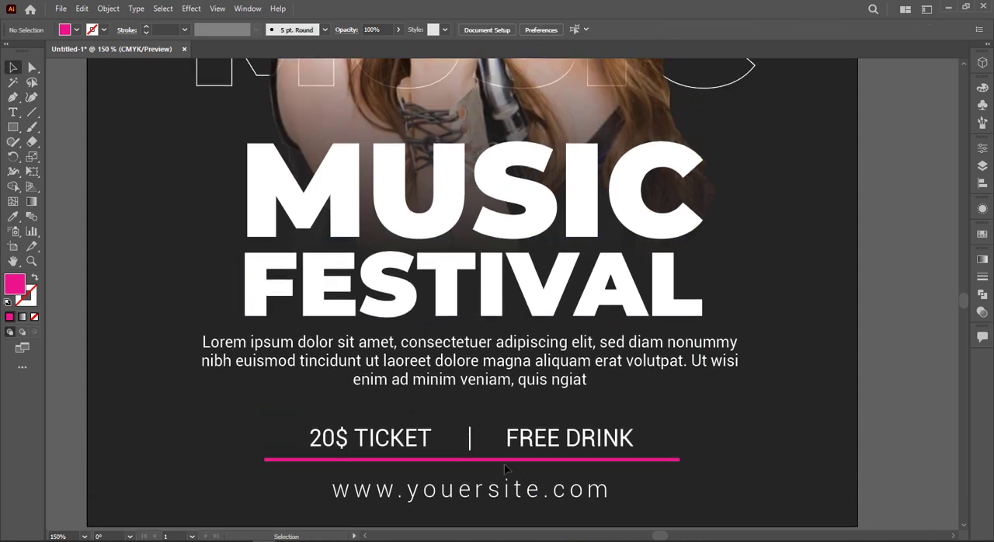
{"action": "left_click", "coordinate": [514, 268]}
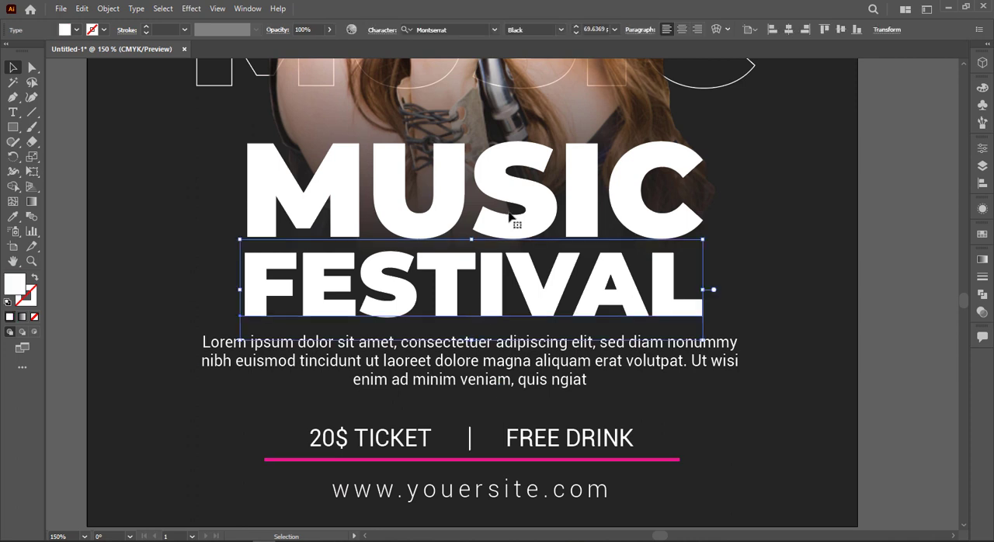
{"action": "left_click", "coordinate": [555, 217], "text": "shift"}
{"action": "right_click", "coordinate": [555, 217]}
{"action": "left_click", "coordinate": [615, 334]}
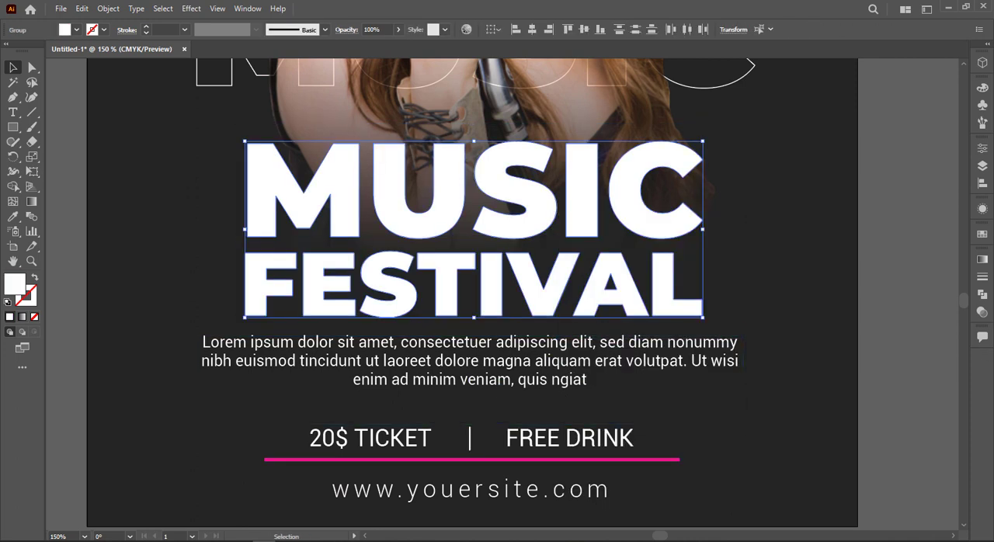
Fill the outlined title with a linear gradient, add a gray middle stop, and recolor the black starting stop to a lighter gray
{"action": "left_click", "coordinate": [982, 260]}
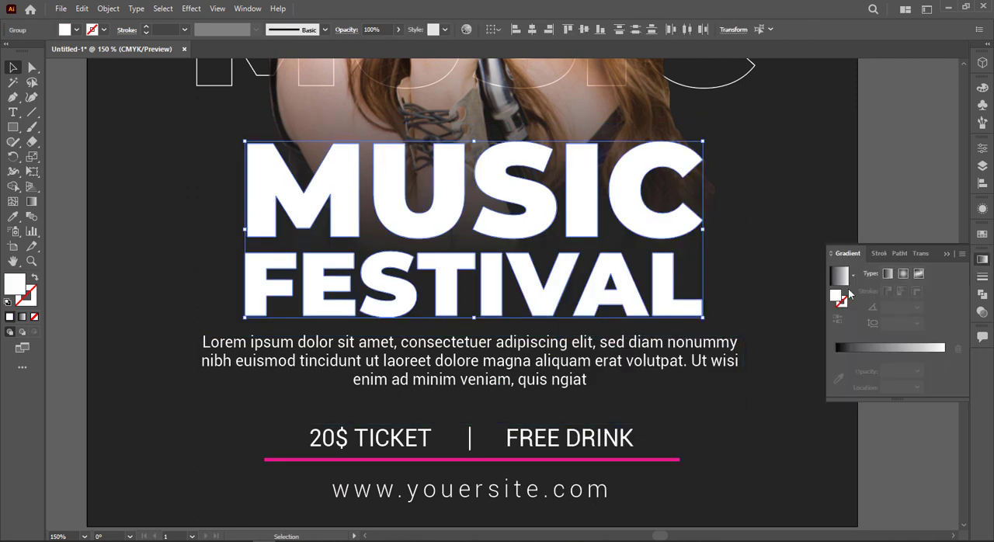
{"action": "left_click", "coordinate": [890, 274]}
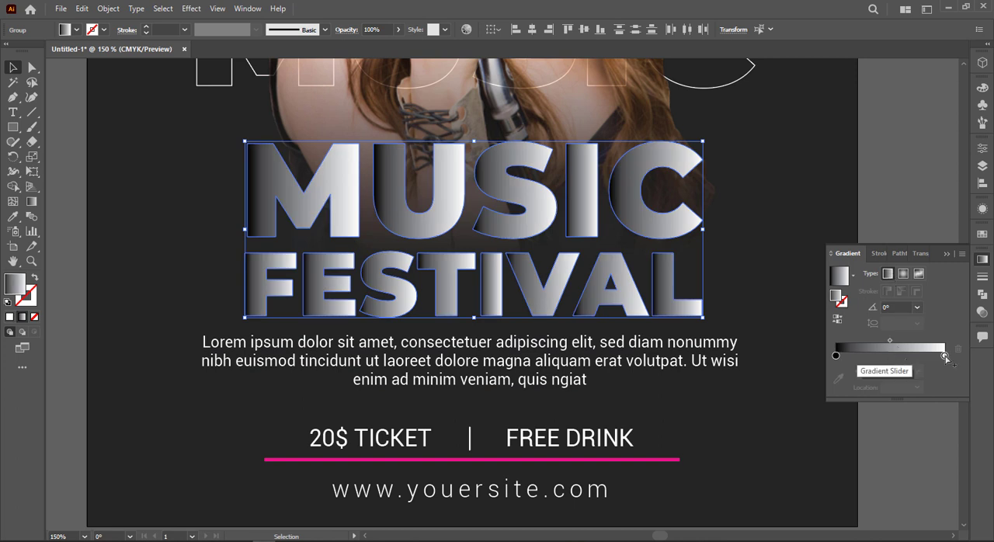
{"action": "left_click", "coordinate": [871, 355]}
{"action": "double_click", "coordinate": [871, 355]}
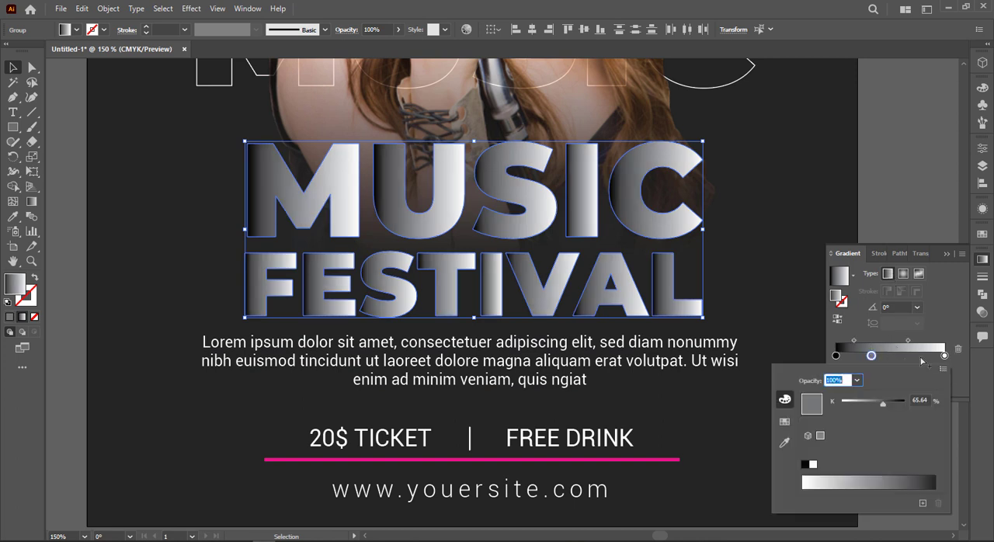
{"action": "left_click", "coordinate": [786, 422]}
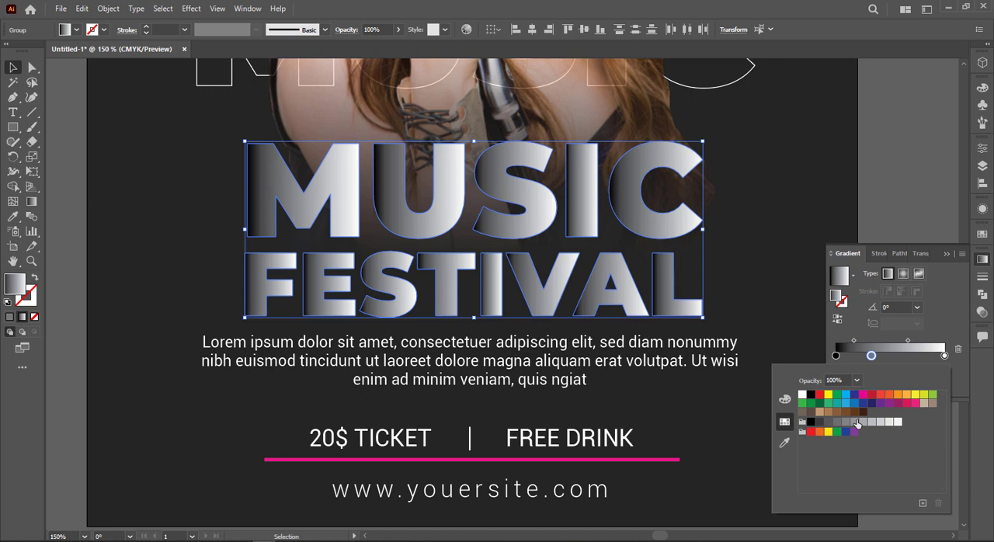
{"action": "left_click", "coordinate": [857, 423]}
{"action": "left_click", "coordinate": [840, 361]}
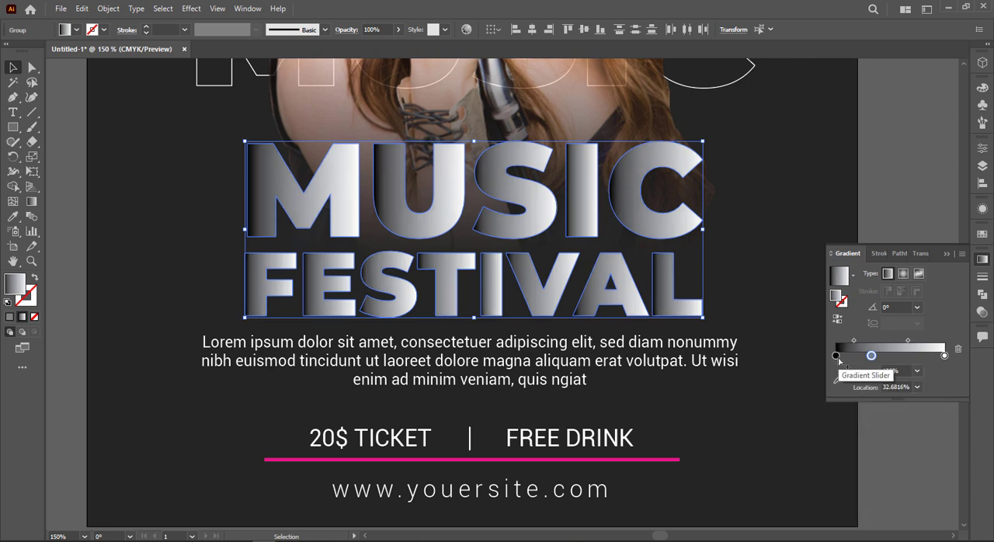
{"action": "double_click", "coordinate": [836, 356]}
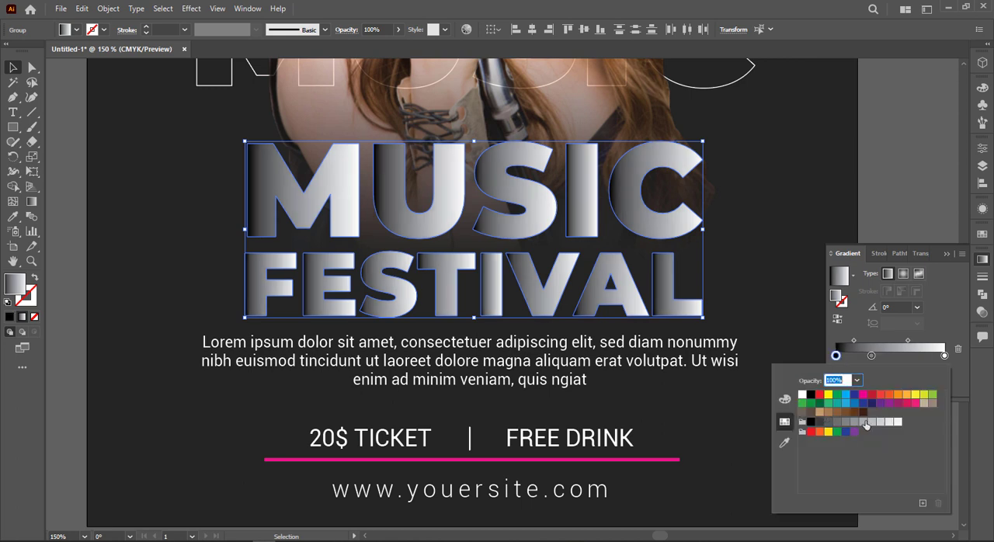
{"action": "left_click", "coordinate": [868, 422]}
{"action": "left_click", "coordinate": [909, 359]}
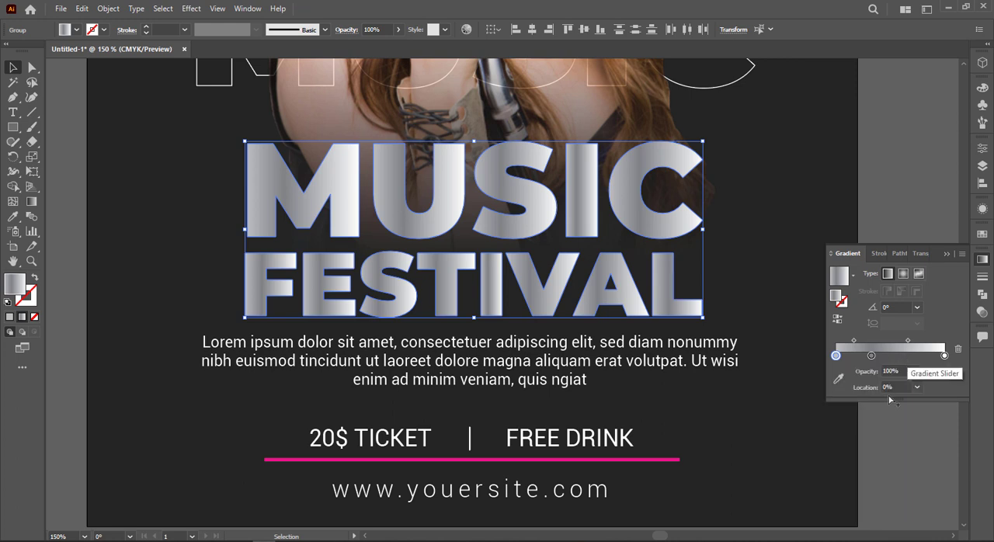
Rearrange the title gradient into alternating gray and white stops, adding a start stop at about 2.5% and placing the second gray at about 60.6%
{"action": "left_click_drag", "start_coordinate": [836, 356], "coordinate": [908, 356]}
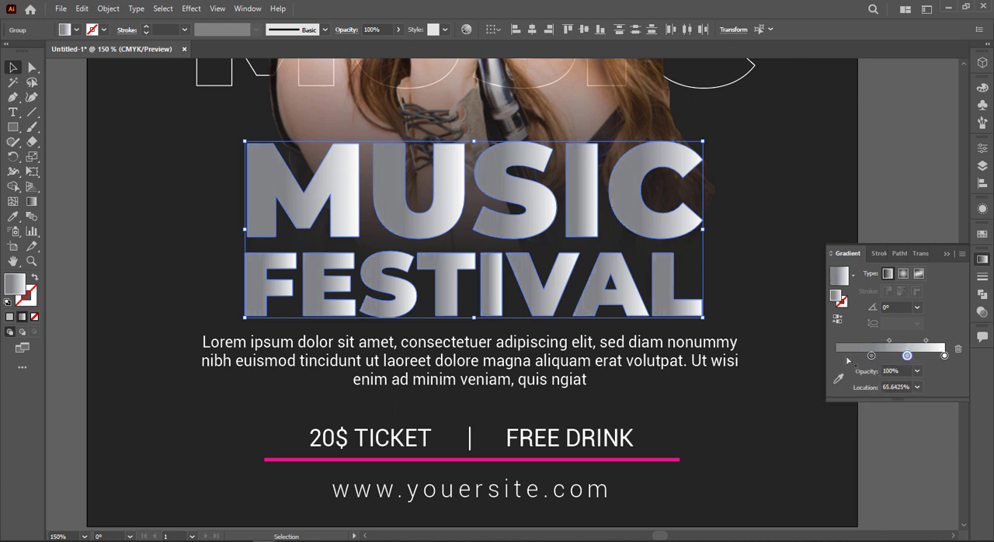
{"action": "left_click", "coordinate": [839, 357]}
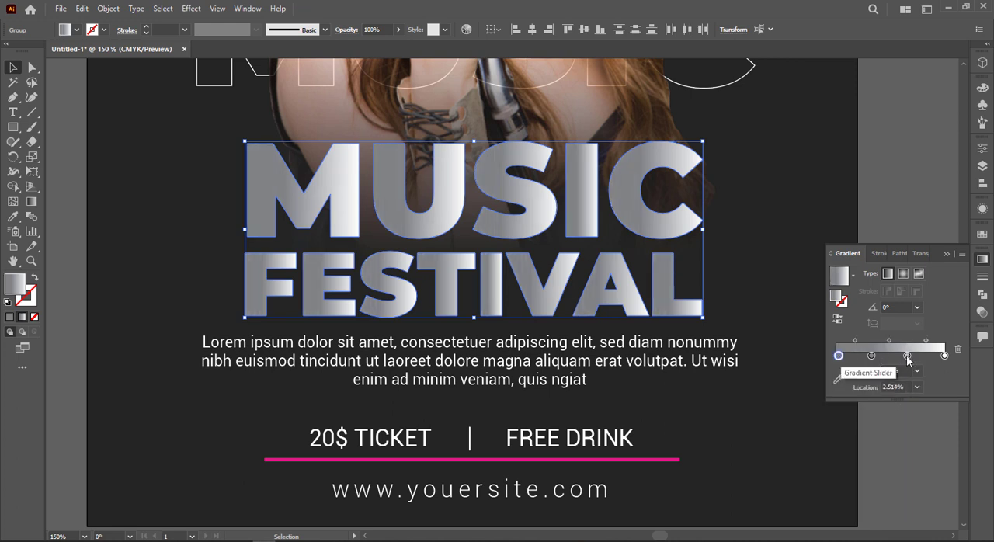
{"action": "double_click", "coordinate": [908, 356]}
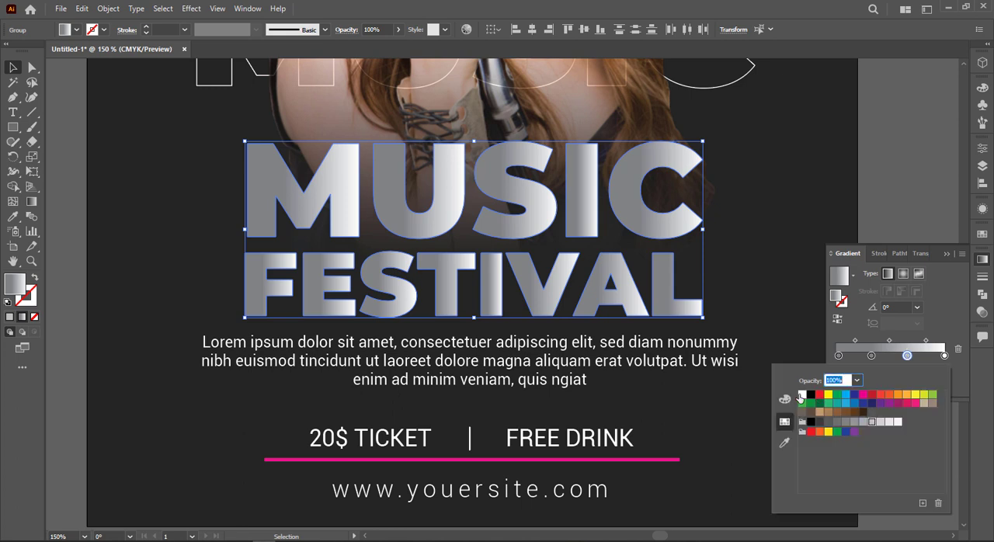
{"action": "left_click", "coordinate": [801, 395]}
{"action": "left_click", "coordinate": [870, 356]}
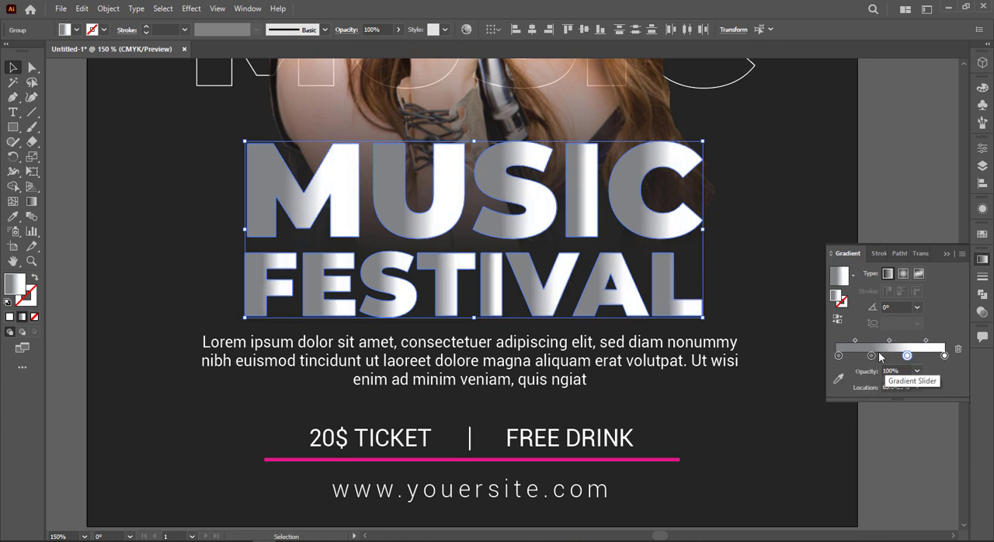
{"action": "mouse_move", "coordinate": [872, 357]}
{"action": "left_mouse_down"}
{"action": "mouse_move", "coordinate": [924, 356]}
{"action": "mouse_move", "coordinate": [864, 356]}
{"action": "mouse_move", "coordinate": [924, 359]}
{"action": "mouse_move", "coordinate": [901, 362]}
{"action": "left_mouse_up"}
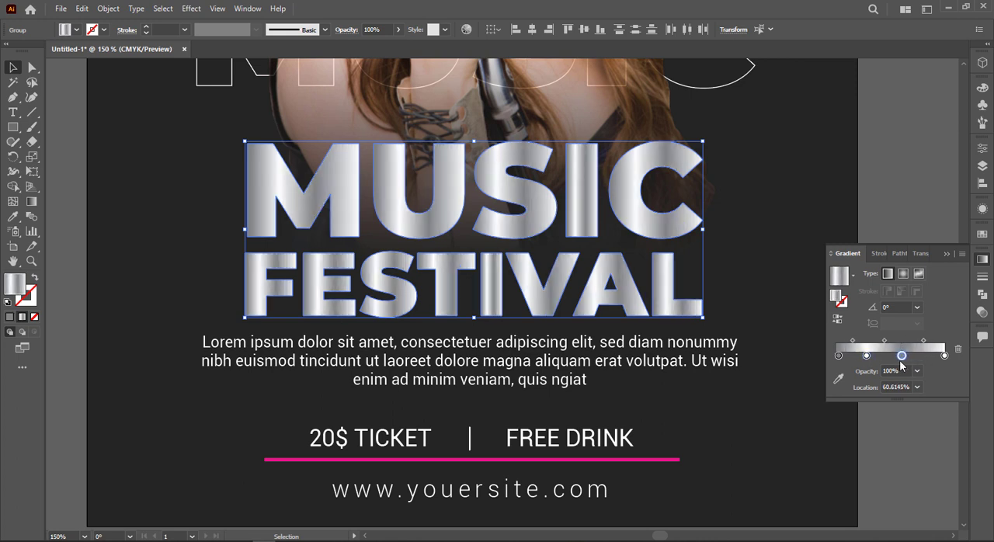
Redraw the gradient diagonally across both title words, sloping down to the right at about -21 degrees
{"action": "key", "text": "g"}
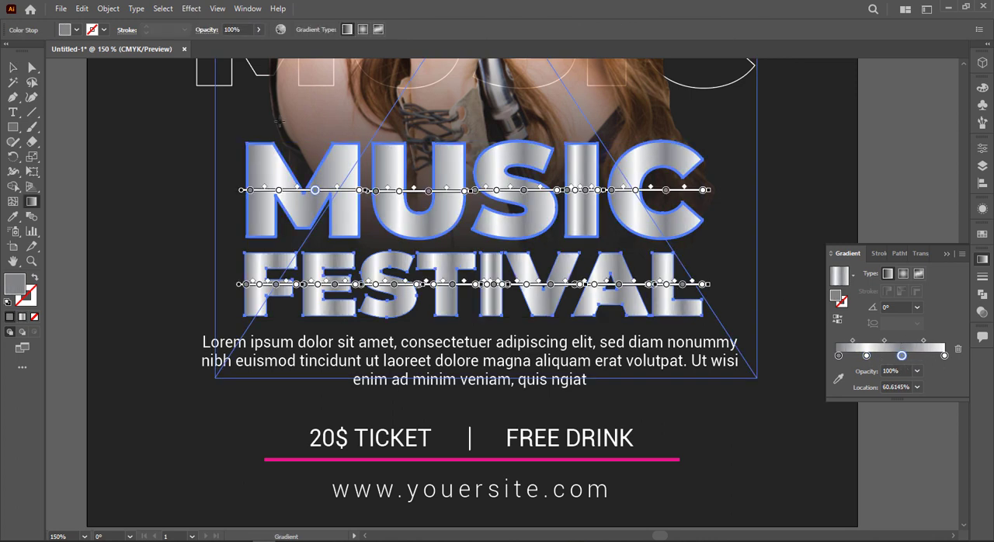
{"action": "left_click_drag", "start_coordinate": [265, 118], "coordinate": [760, 310]}
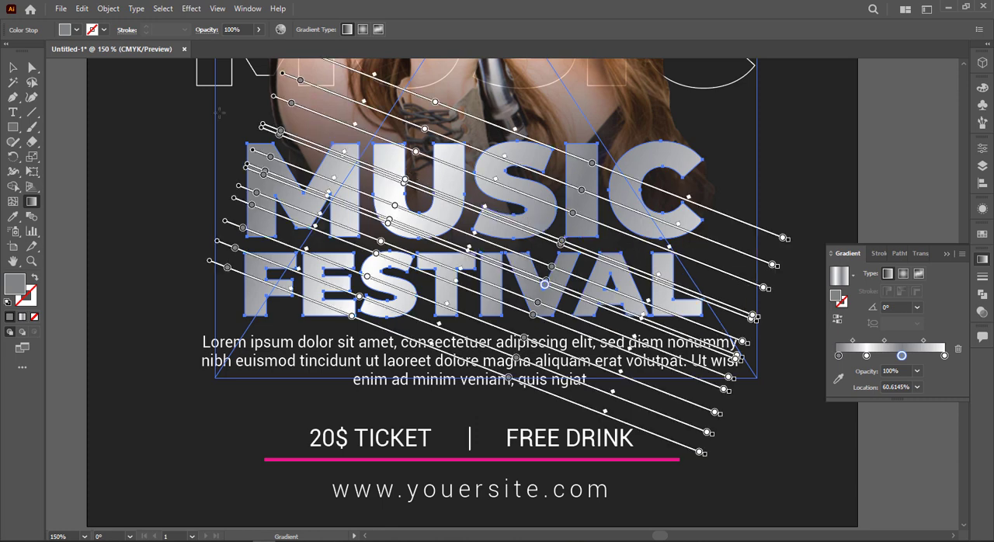
{"action": "left_click", "coordinate": [12, 68]}
Offset the title paths by 2 pt with Miter joins
{"action": "left_click", "coordinate": [106, 9]}
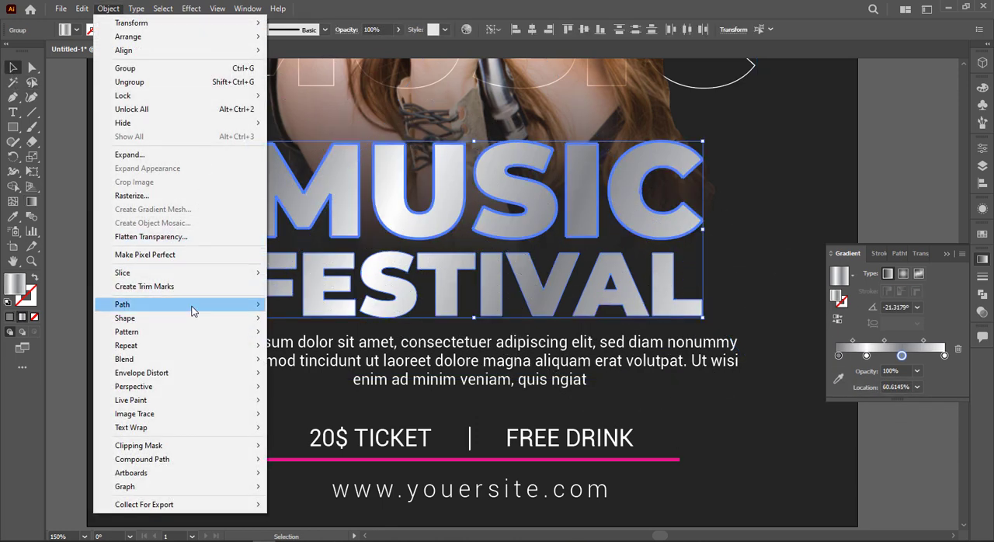
{"action": "mouse_move", "coordinate": [191, 307]}
{"action": "left_click", "coordinate": [334, 350]}
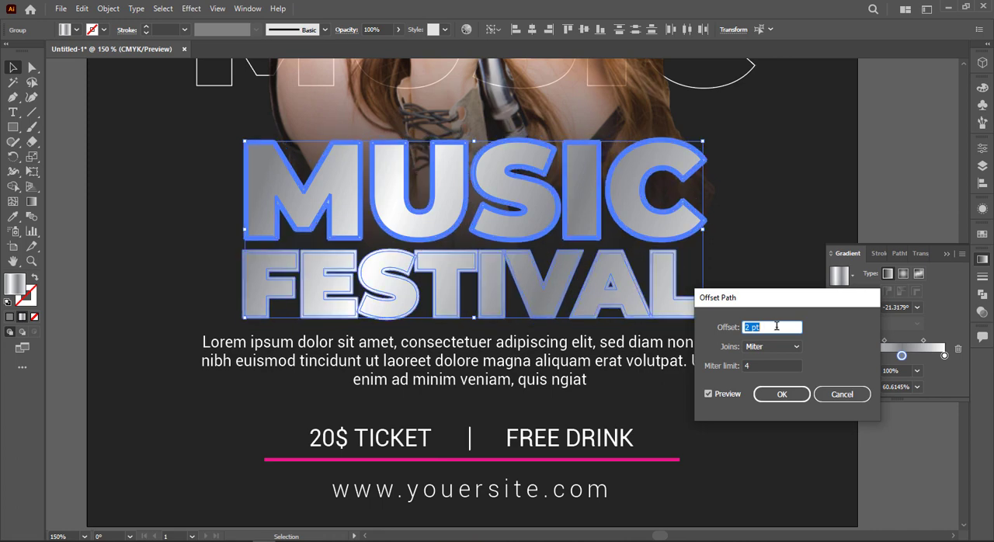
{"action": "left_click", "coordinate": [782, 395]}
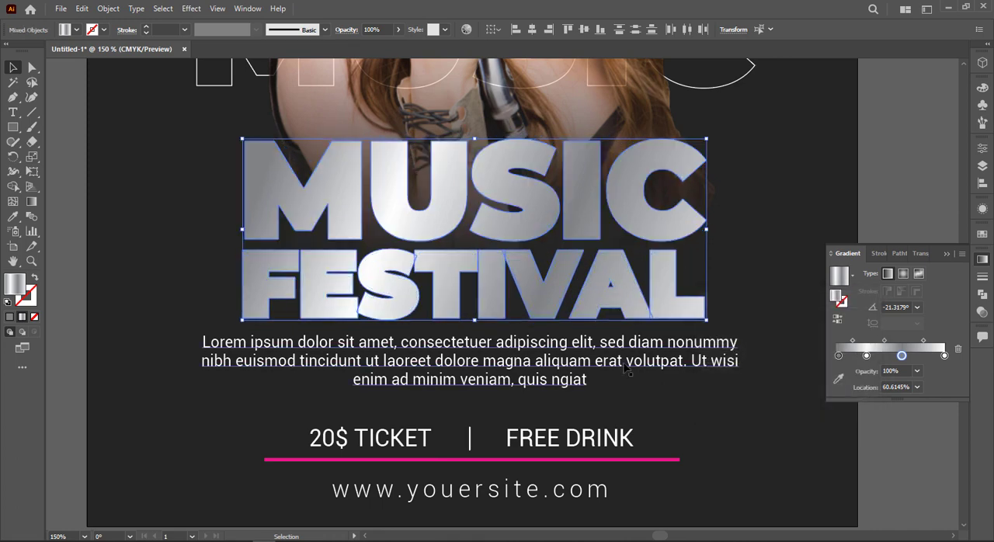
Reverse the offset outlines' gradient by redrawing it from the title's lower right to its upper left at about 156 degrees
{"action": "key", "text": "g"}
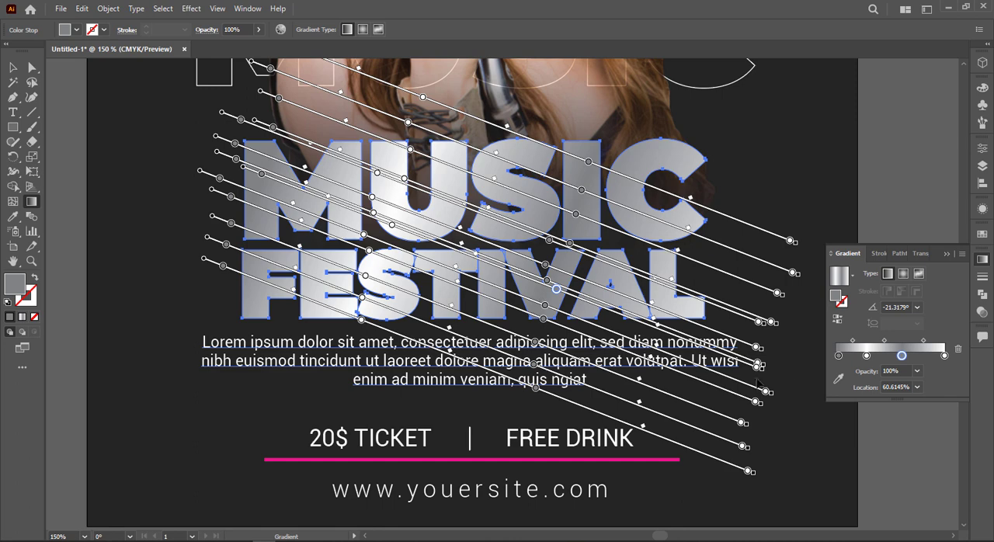
{"action": "left_click_drag", "start_coordinate": [775, 376], "coordinate": [244, 133]}
{"action": "left_click", "coordinate": [11, 66]}
{"action": "left_click", "coordinate": [117, 170]}
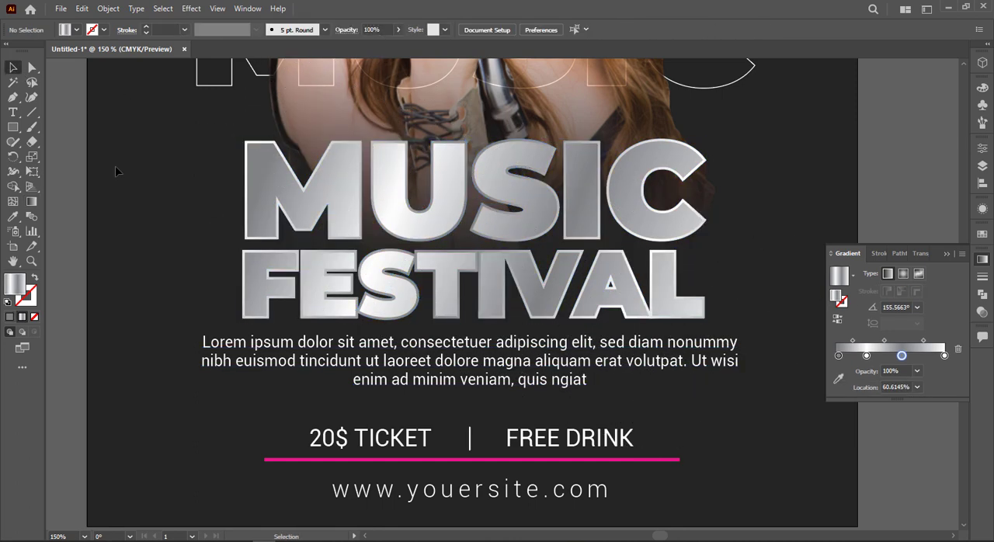
Select the MUSIC and FESTIVAL lettering with its outlines and redraw the gradient steeply down to the right at about -60 degrees
{"action": "key", "text": "ctrl+0"}
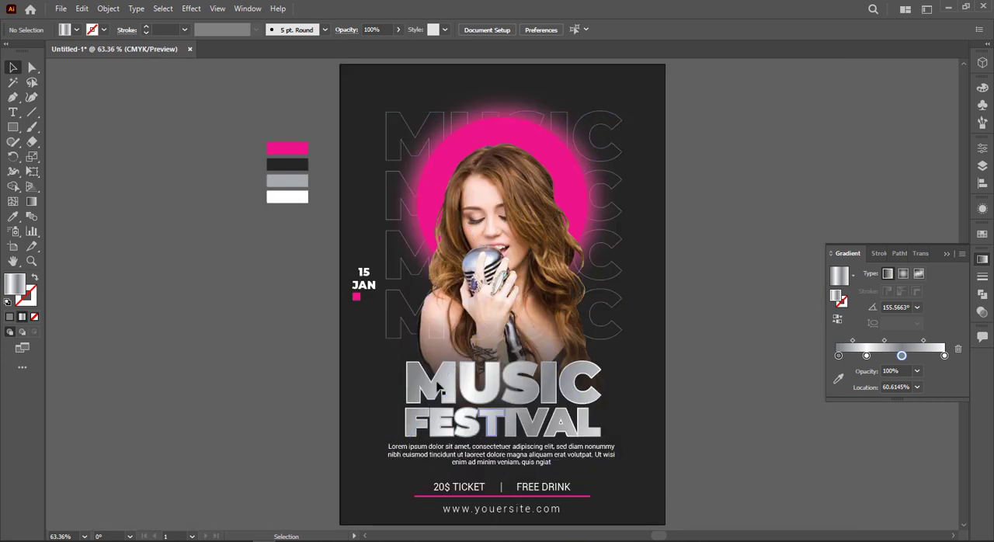
{"action": "left_click", "coordinate": [429, 376]}
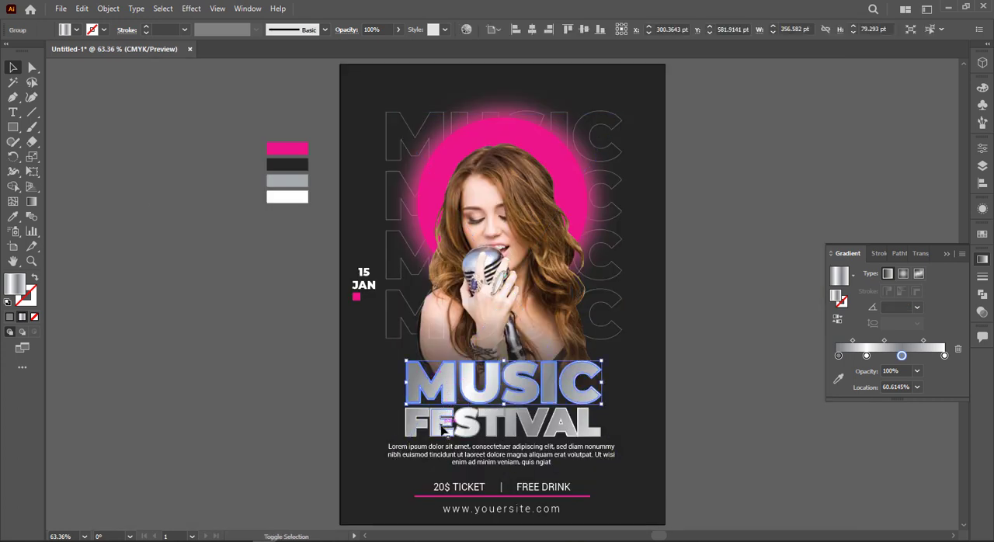
{"action": "left_click", "coordinate": [441, 427], "text": "shift"}
{"action": "scroll", "coordinate": [441, 427], "scroll_direction": "up", "scroll_amount": 4}
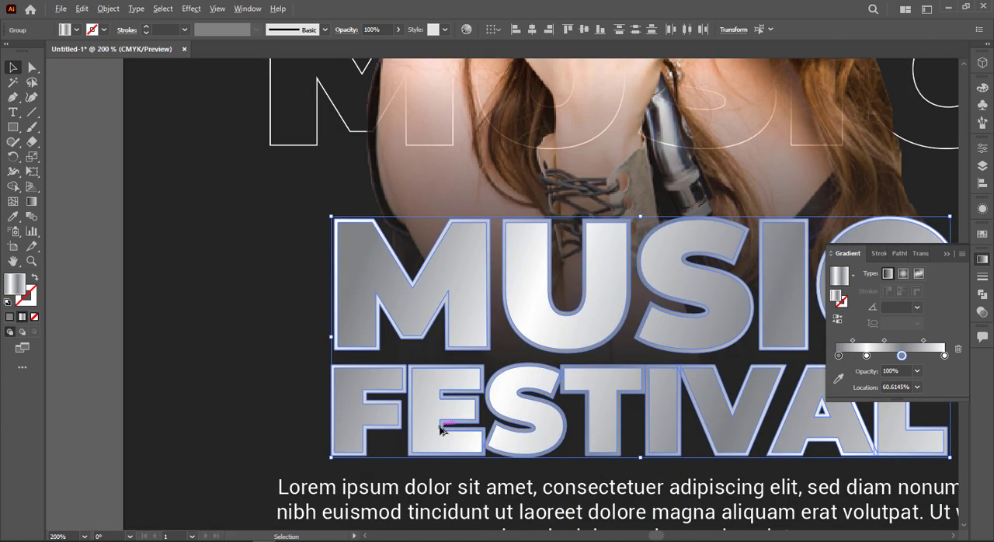
{"action": "key", "text": "g"}
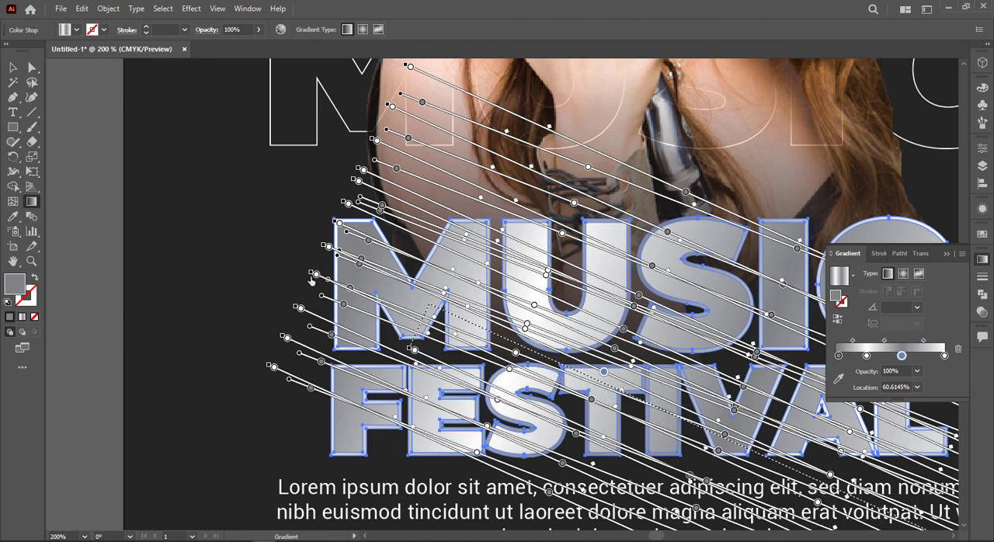
{"action": "left_click_drag", "start_coordinate": [262, 228], "coordinate": [342, 364]}
{"action": "left_click_drag", "start_coordinate": [239, 281], "coordinate": [394, 480]}
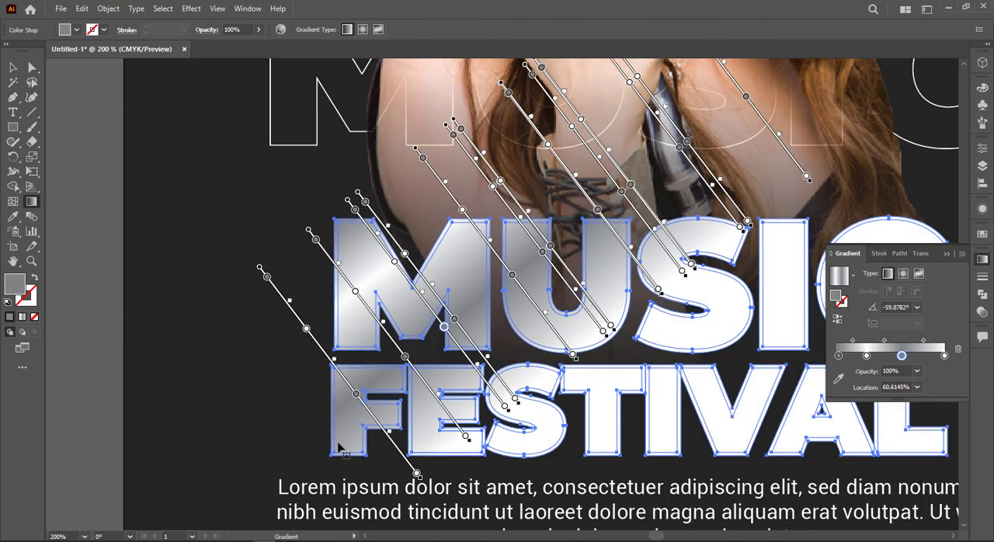
Undo the steep gradient on the title lettering and ungroup the front MUSIC letters
{"action": "key", "text": "ctrl+z"}
{"action": "key", "text": "ctrl+z"}
{"action": "left_click", "coordinate": [344, 262]}
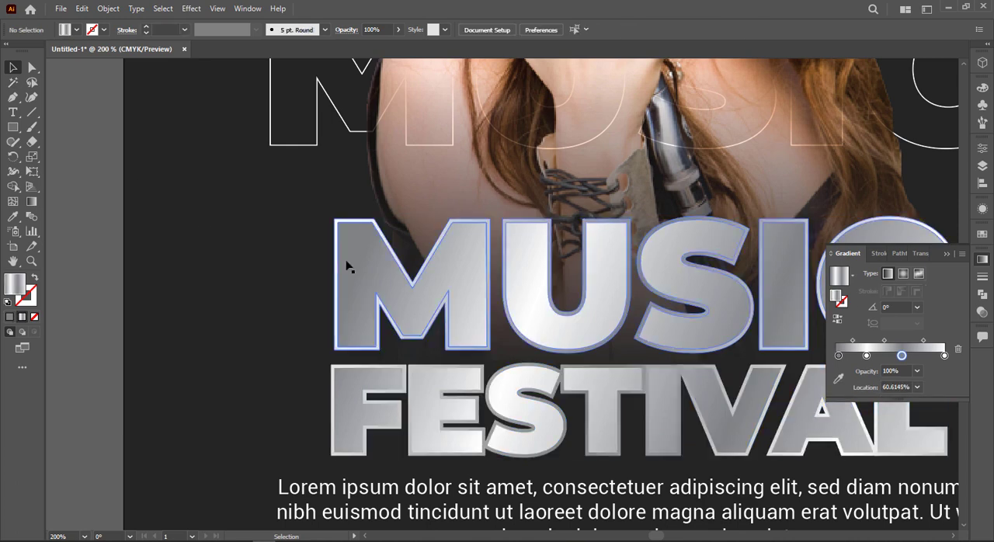
{"action": "right_click", "coordinate": [349, 260]}
{"action": "left_click", "coordinate": [382, 380]}
{"action": "left_click", "coordinate": [400, 306]}
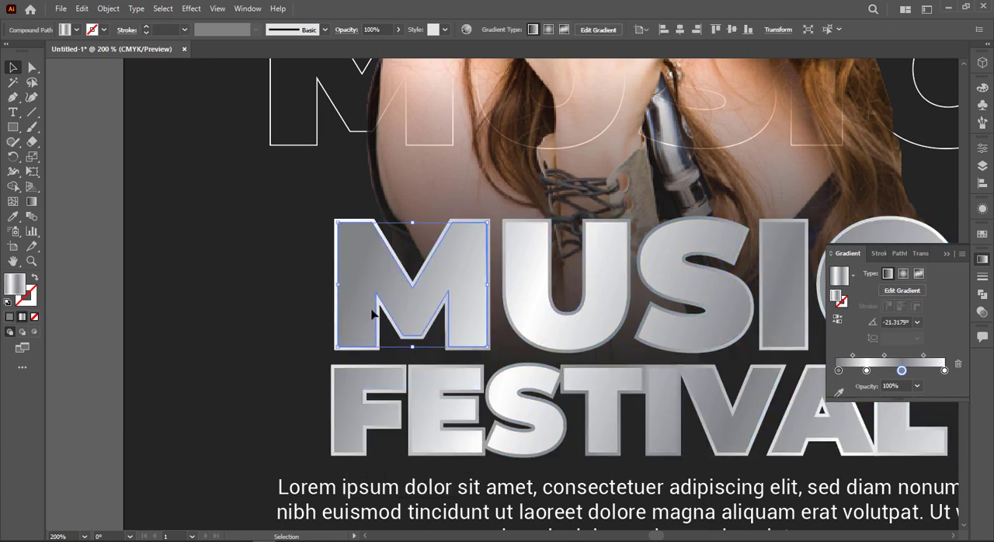
{"action": "left_click", "coordinate": [509, 300], "text": "shift"}
{"action": "left_click", "coordinate": [699, 319], "text": "shift"}
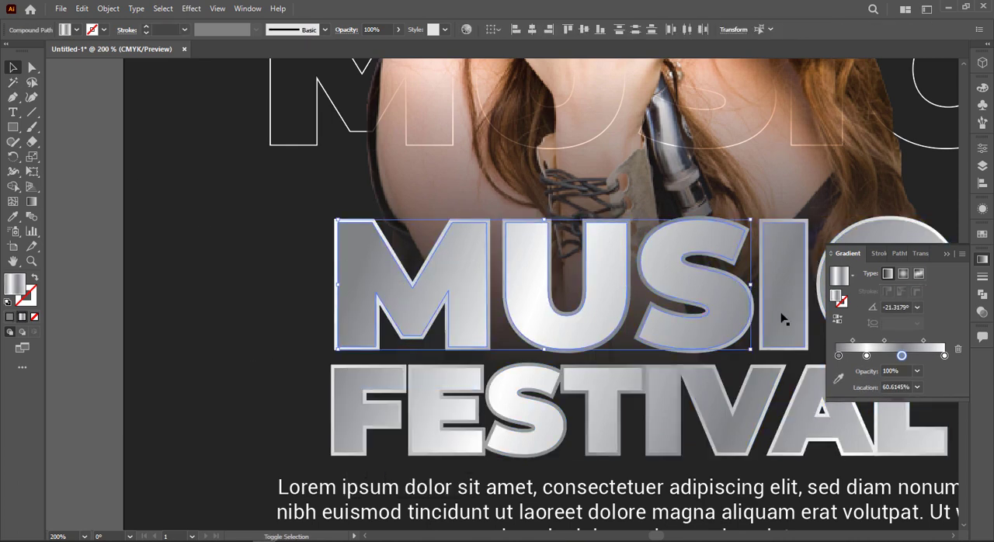
{"action": "left_click", "coordinate": [782, 318], "text": "shift"}
{"action": "left_click", "coordinate": [872, 251], "text": "shift"}
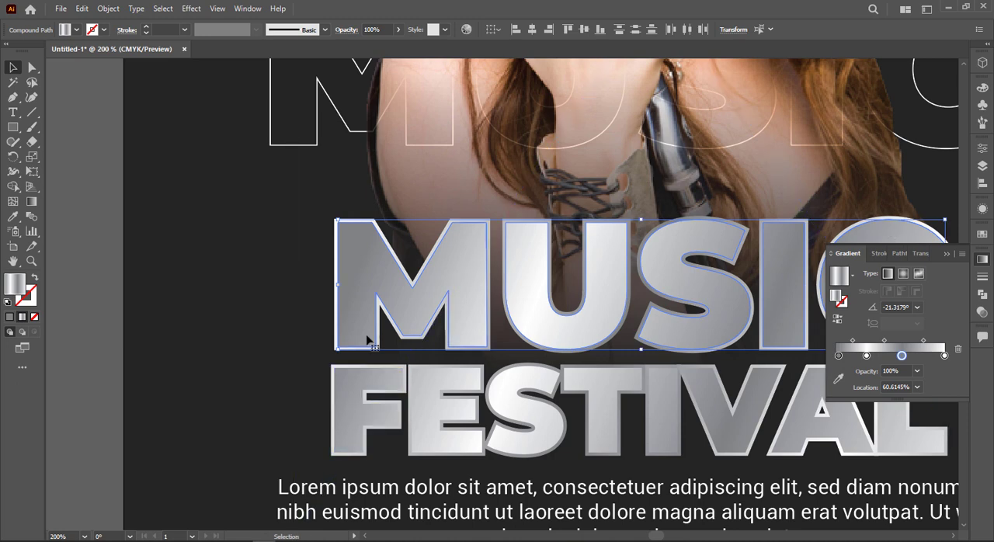
{"action": "left_click_drag", "start_coordinate": [331, 411], "coordinate": [171, 359]}
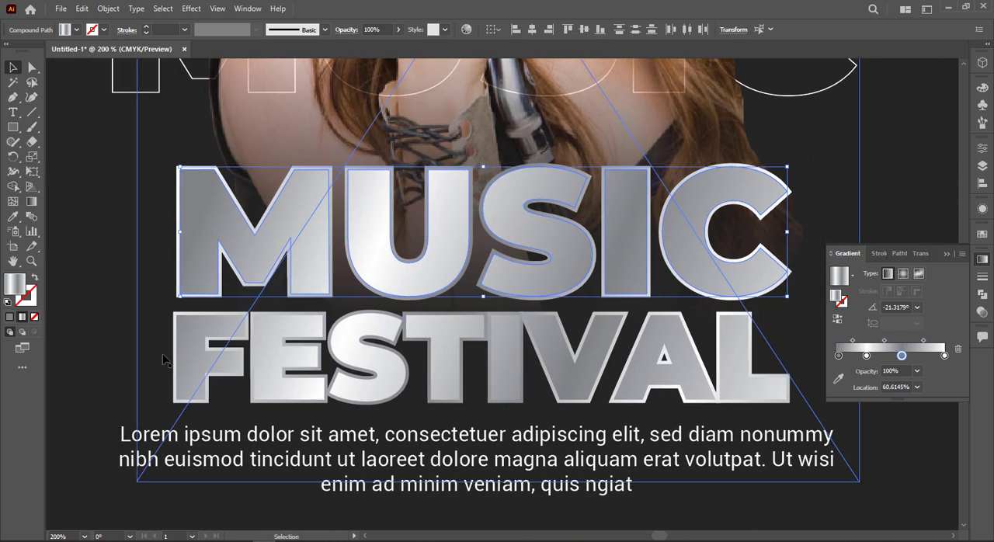
Ungroup the front FESTIVAL letters and clear the selection
{"action": "left_click", "coordinate": [195, 357]}
{"action": "right_click", "coordinate": [194, 357]}
{"action": "left_click", "coordinate": [234, 239]}
{"action": "left_click", "coordinate": [93, 280]}
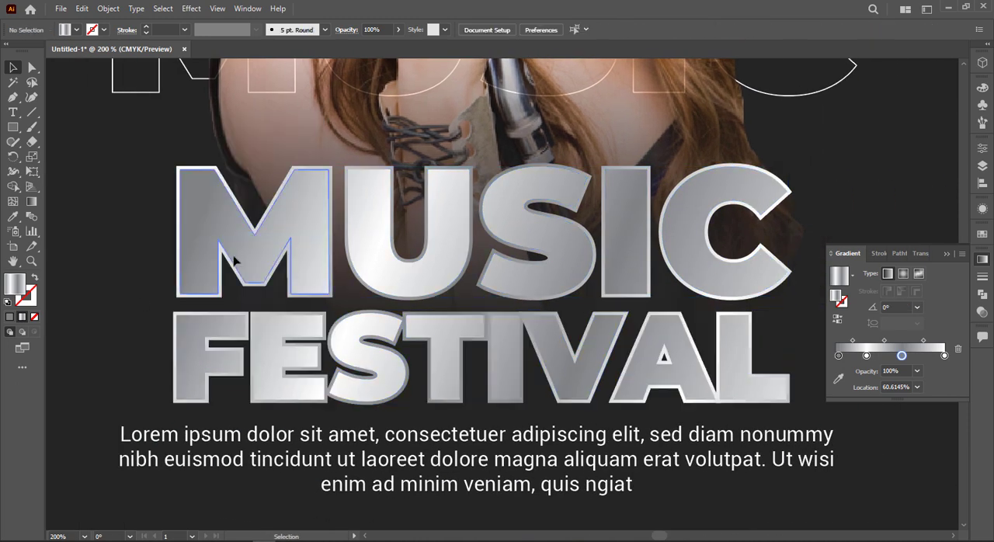
Select every front letter of MUSIC and FESTIVAL and redraw their gradient from the final L up to the M at about 160.6 degrees
{"action": "left_click", "coordinate": [236, 257]}
{"action": "left_click", "coordinate": [437, 254], "text": "shift"}
{"action": "left_click", "coordinate": [523, 230], "text": "shift"}
{"action": "left_click", "coordinate": [639, 244], "text": "shift"}
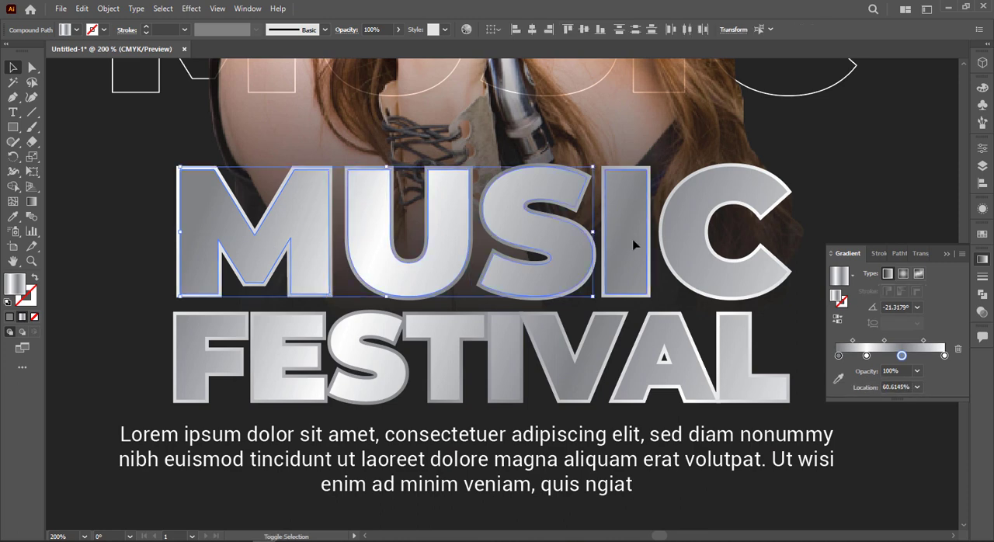
{"action": "left_click", "coordinate": [669, 256], "text": "shift"}
{"action": "left_click", "coordinate": [664, 354], "text": "shift"}
{"action": "left_click", "coordinate": [723, 375], "text": "shift"}
{"action": "left_click", "coordinate": [582, 377], "text": "shift"}
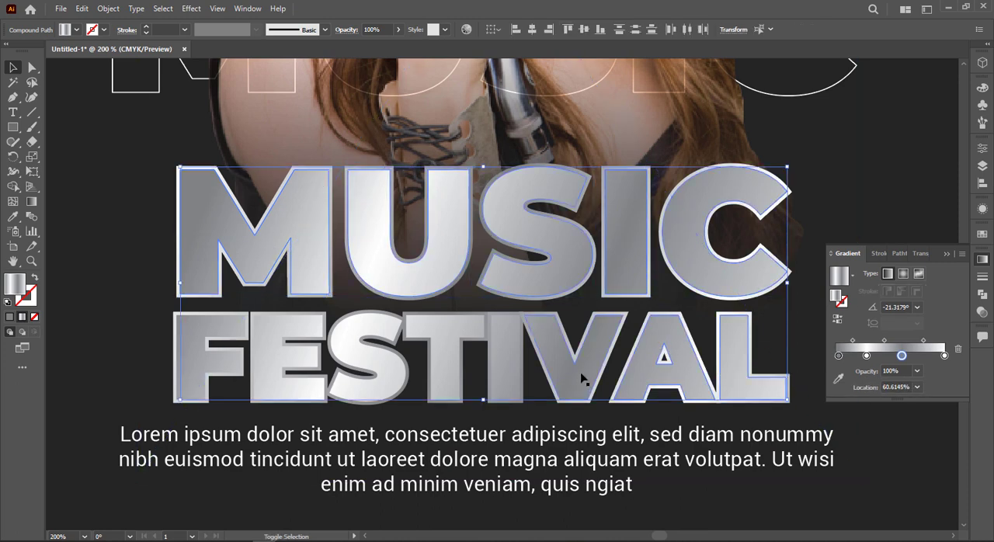
{"action": "left_click", "coordinate": [514, 381], "text": "shift"}
{"action": "left_click", "coordinate": [455, 379], "text": "shift"}
{"action": "left_click", "coordinate": [365, 388], "text": "shift"}
{"action": "left_click", "coordinate": [298, 386], "text": "shift"}
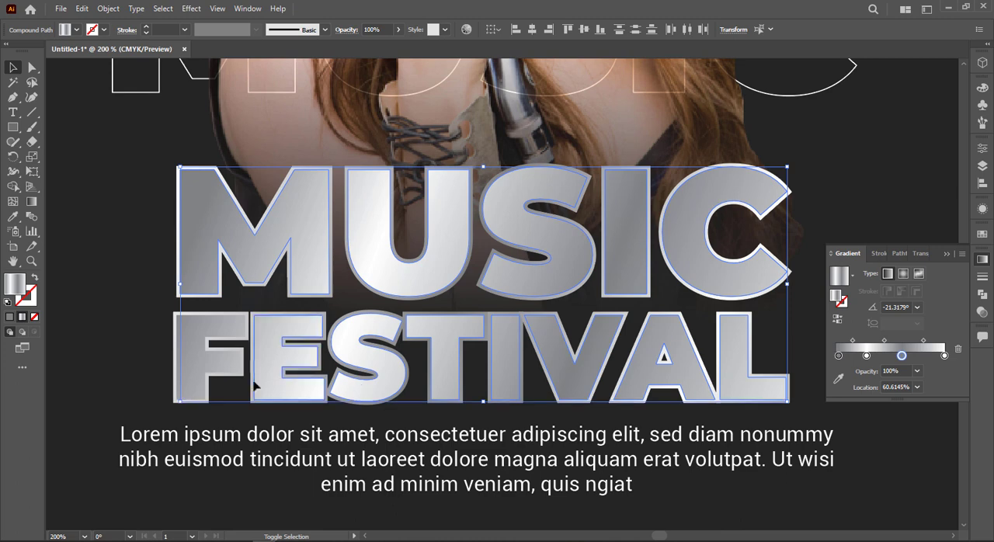
{"action": "left_click", "coordinate": [190, 380], "text": "shift"}
{"action": "key", "text": "g"}
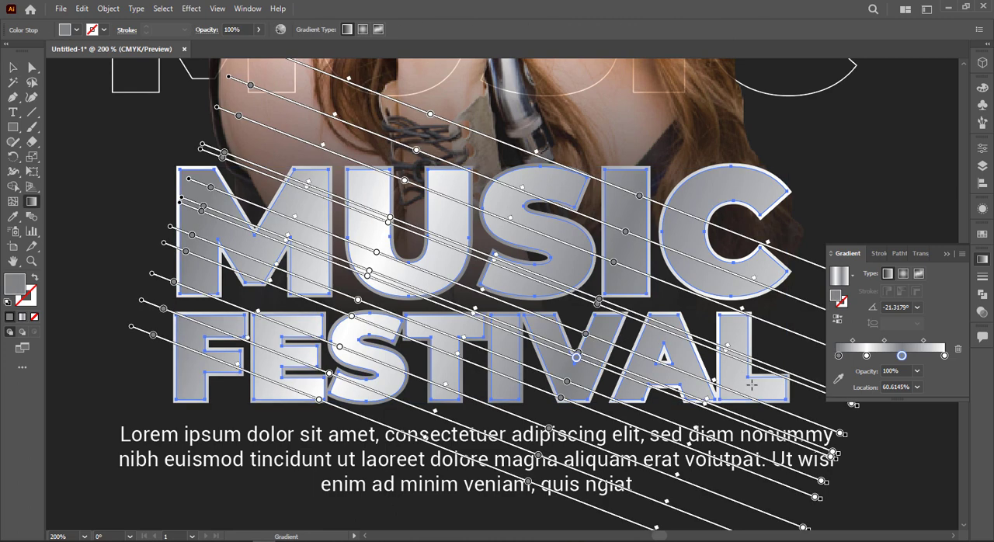
{"action": "mouse_move", "coordinate": [772, 391]}
{"action": "left_mouse_down"}
{"action": "mouse_move", "coordinate": [730, 365]}
{"action": "mouse_move", "coordinate": [262, 228]}
{"action": "mouse_move", "coordinate": [222, 189]}
{"action": "mouse_move", "coordinate": [200, 189]}
{"action": "left_mouse_up"}
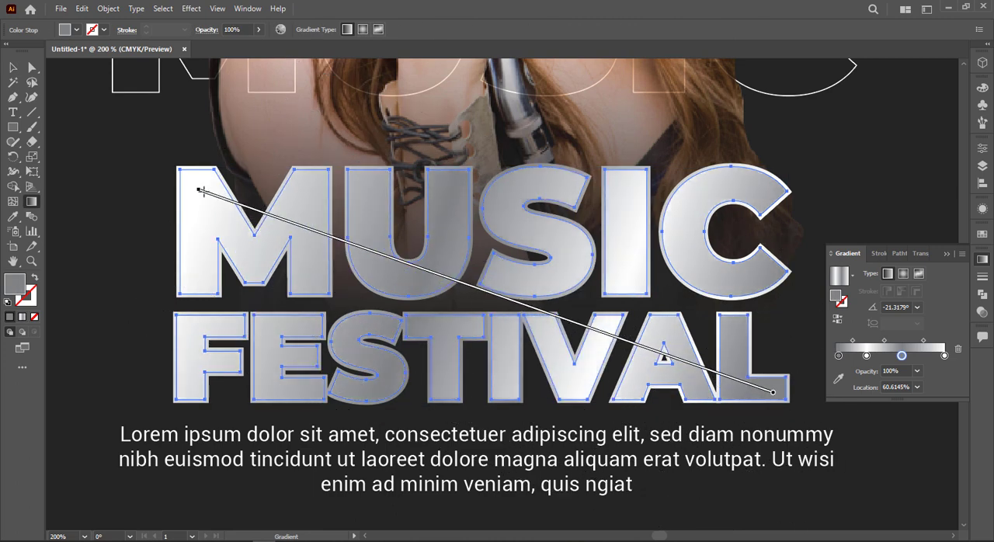
Recolor the front letters' gradient, making the third stop light gray and the first stop dark gray C=0 M=0 Y=0 K=80
{"action": "double_click", "coordinate": [902, 356]}
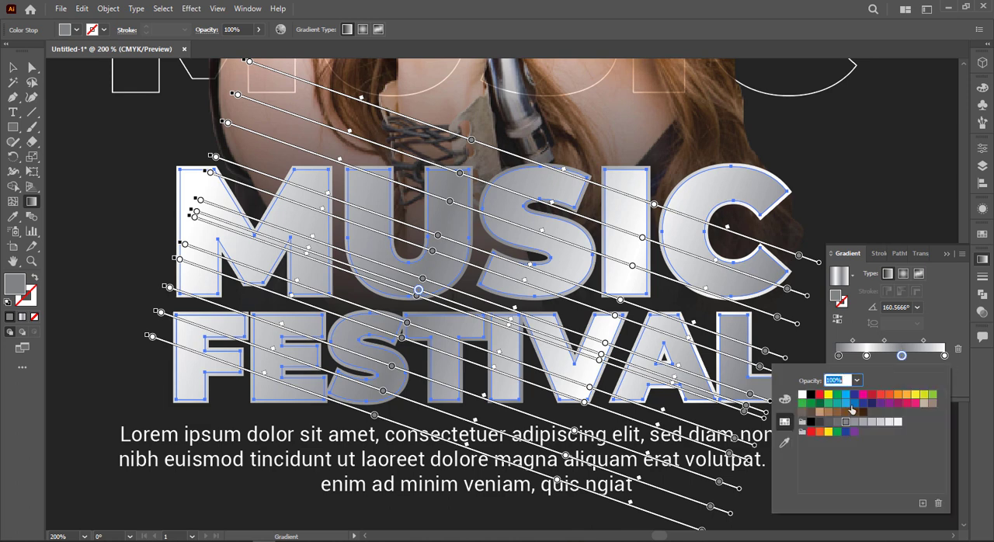
{"action": "left_click", "coordinate": [873, 422]}
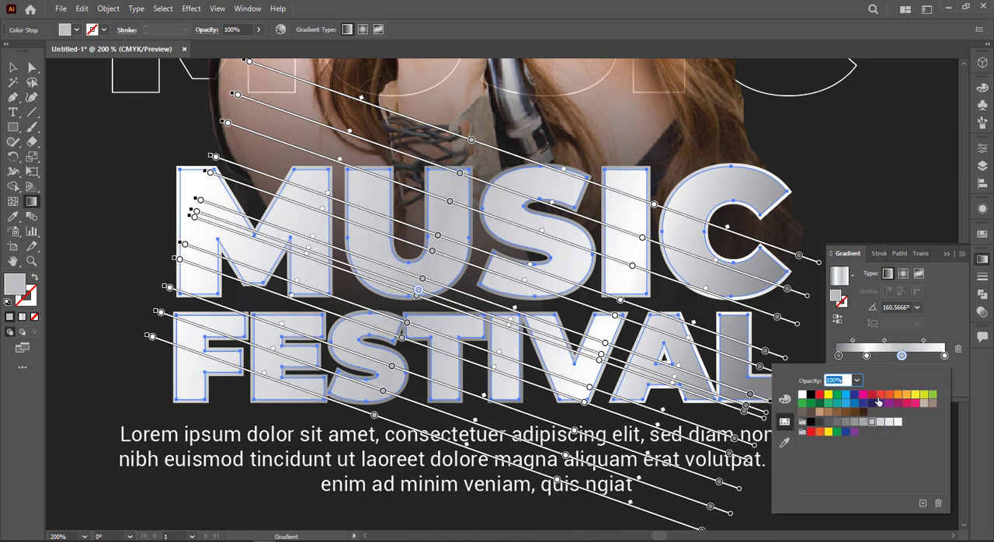
{"action": "double_click", "coordinate": [839, 356]}
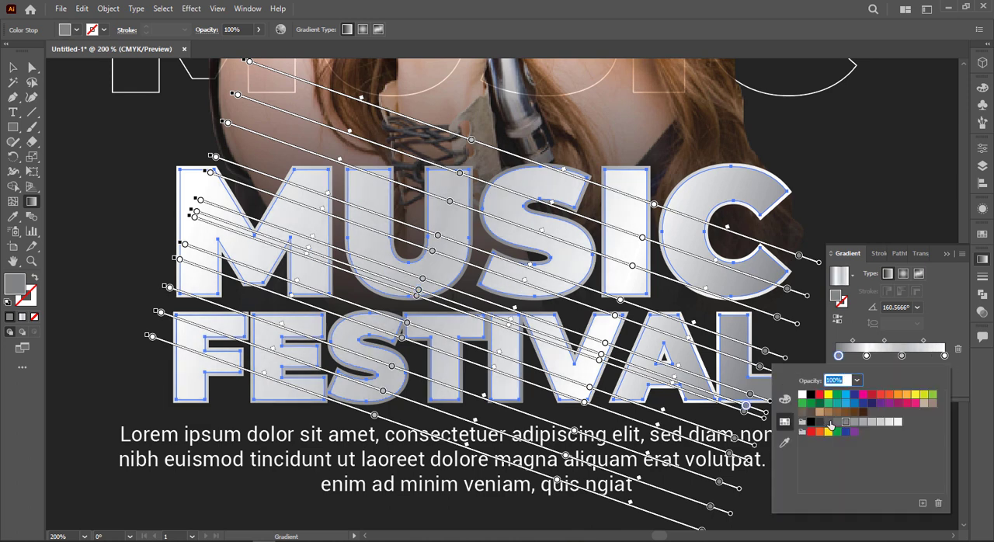
{"action": "left_click", "coordinate": [829, 422]}
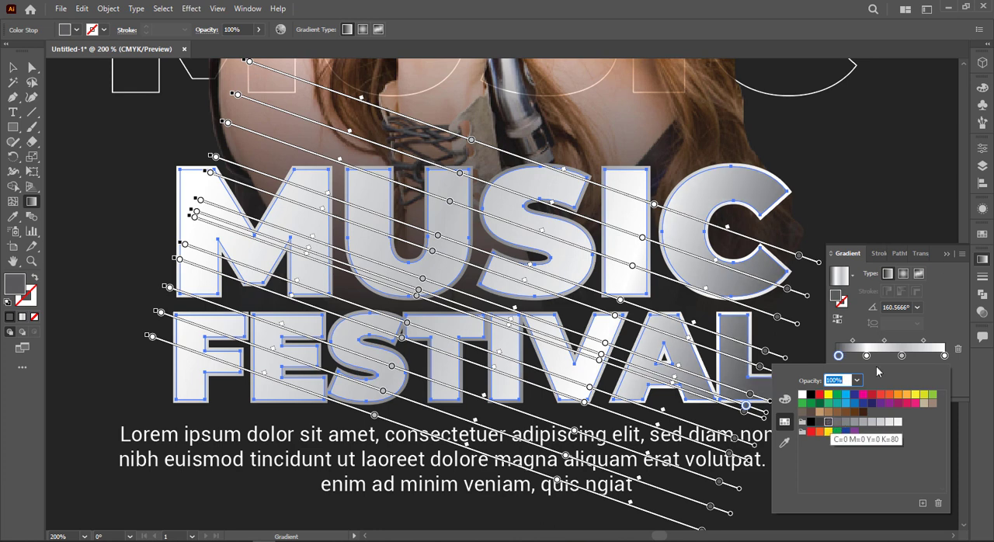
{"action": "left_click", "coordinate": [954, 259]}
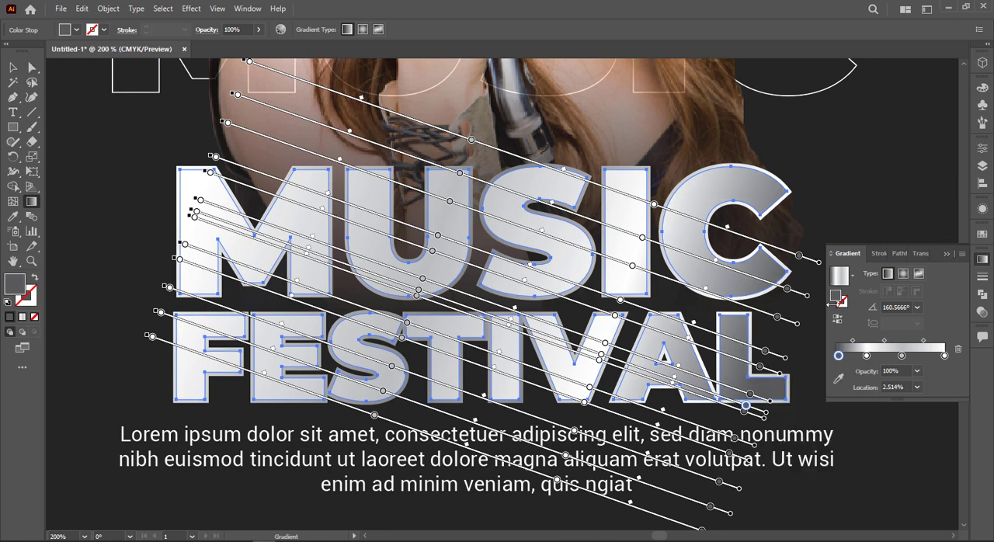
Change the last stop of the front letters' gradient to medium gray, deselect the lettering and show the whole poster
{"action": "double_click", "coordinate": [946, 356]}
{"action": "left_click", "coordinate": [846, 422]}
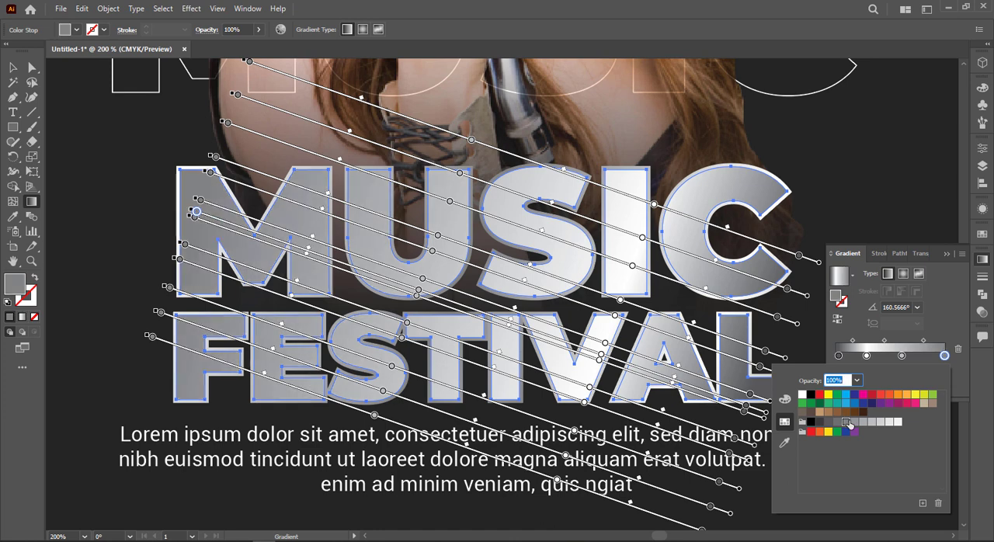
{"action": "left_click", "coordinate": [13, 68]}
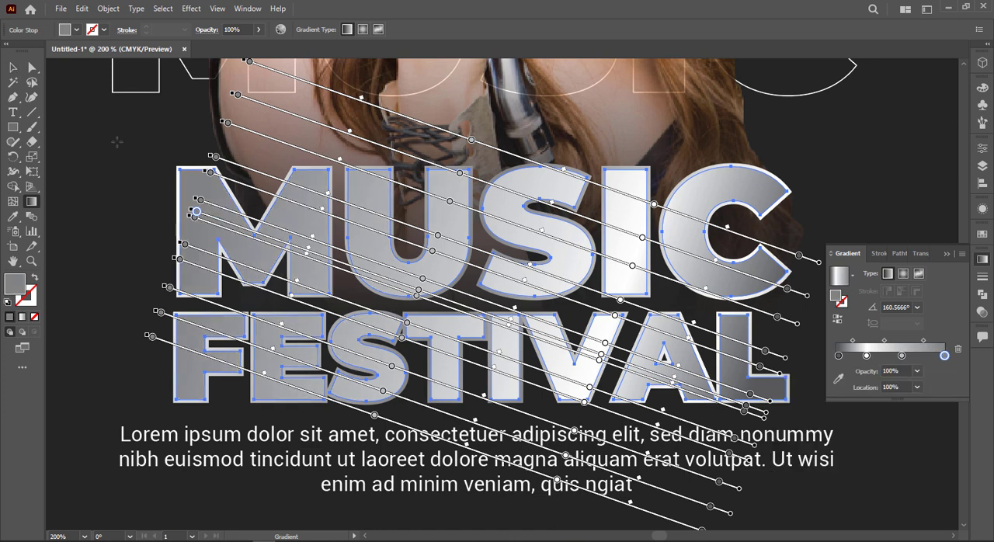
{"action": "left_click", "coordinate": [951, 255]}
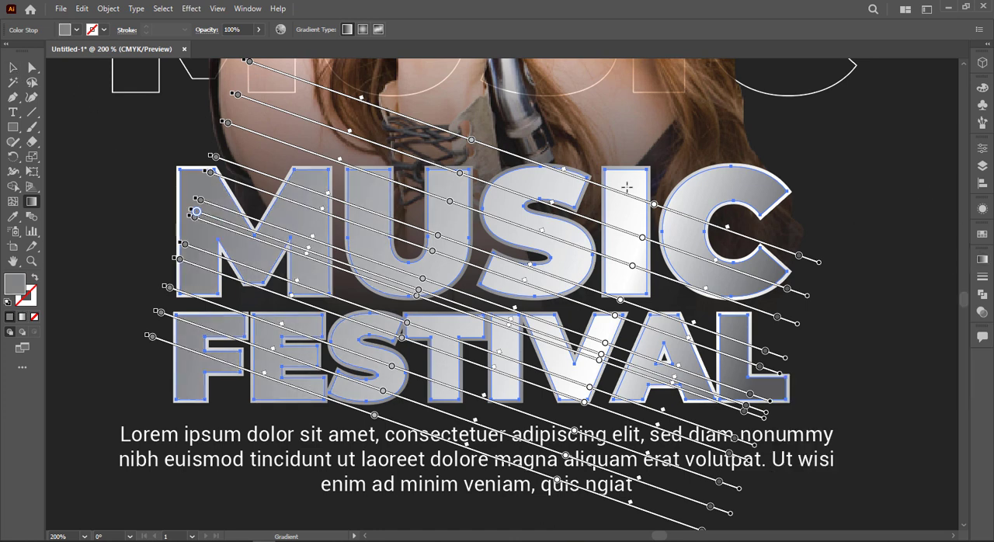
{"action": "left_click", "coordinate": [13, 68]}
{"action": "left_click", "coordinate": [93, 127]}
{"action": "key", "text": "ctrl+0"}
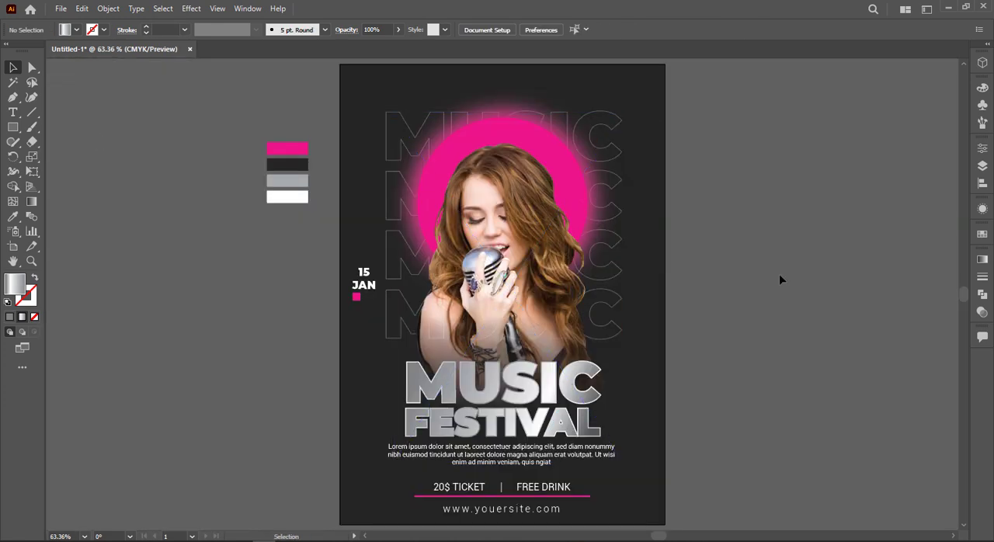
Add a bar about 53 × 9.5 pt in the swatch pink at the poster's right edge, level with the MUSIC title word
{"action": "left_click", "coordinate": [11, 129]}
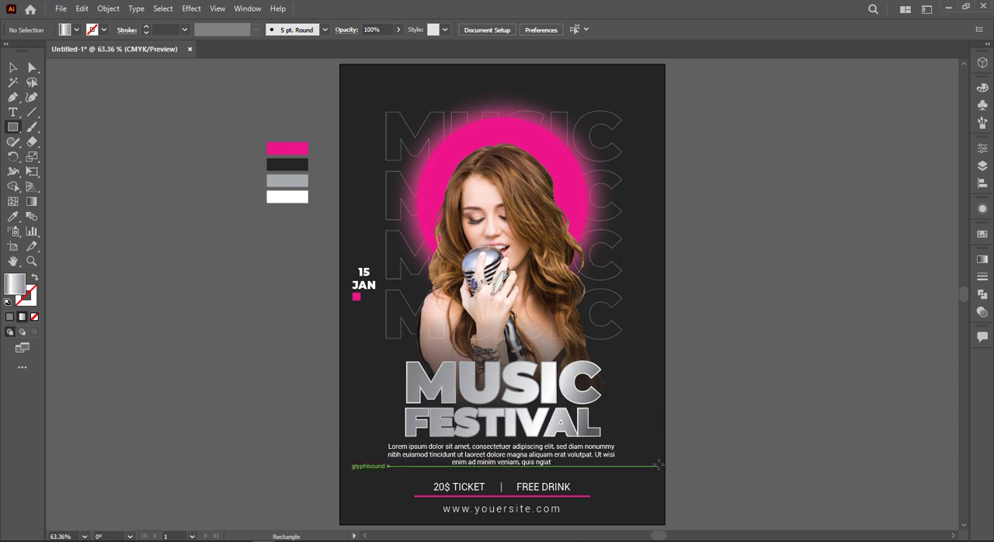
{"action": "left_click_drag", "start_coordinate": [665, 467], "coordinate": [635, 471]}
{"action": "key", "text": "i"}
{"action": "left_click", "coordinate": [300, 151]}
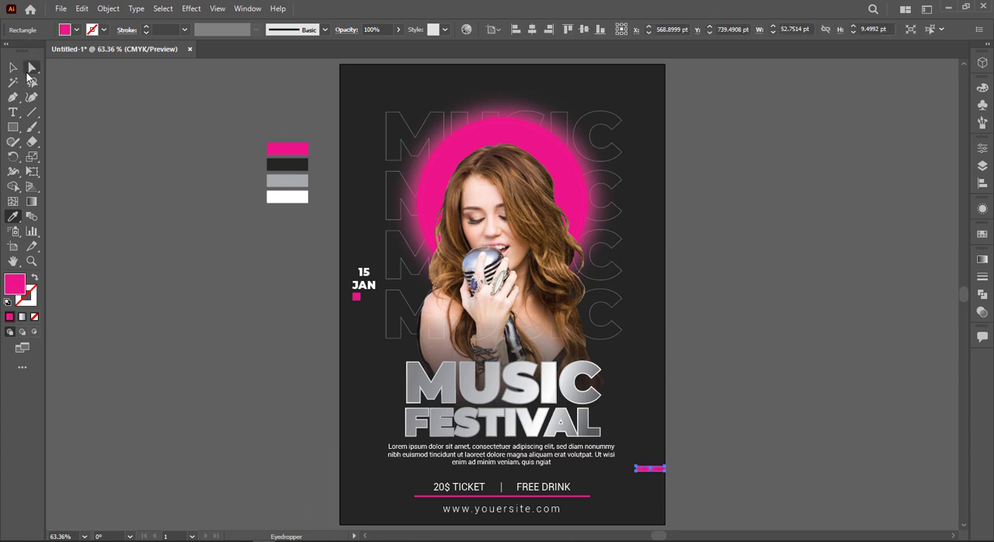
{"action": "left_click", "coordinate": [13, 70]}
{"action": "left_click", "coordinate": [694, 464]}
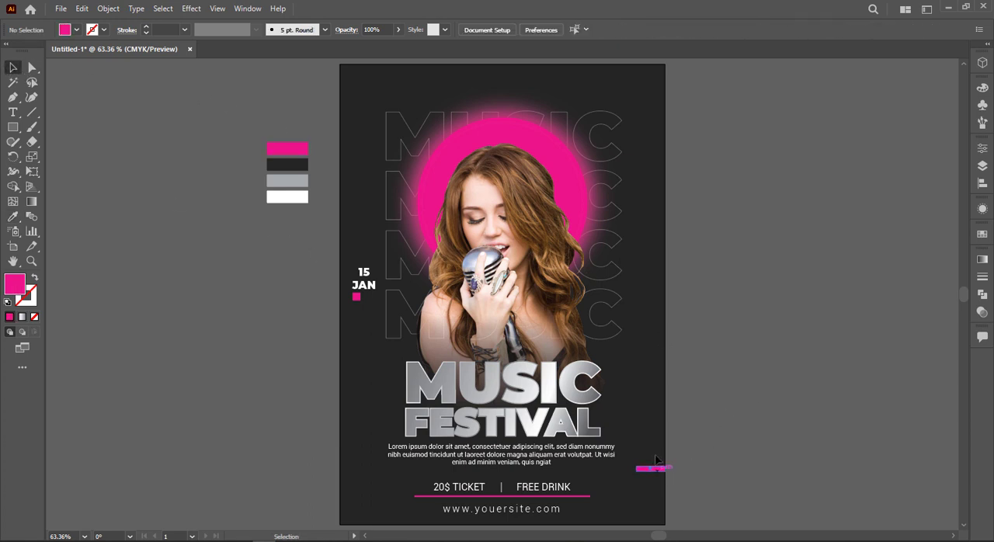
{"action": "left_click_drag", "start_coordinate": [656, 460], "coordinate": [657, 369]}
{"action": "left_click", "coordinate": [794, 329]}
Add the text LOGO on the empty canvas to the left of the color swatches
{"action": "left_click", "coordinate": [12, 112]}
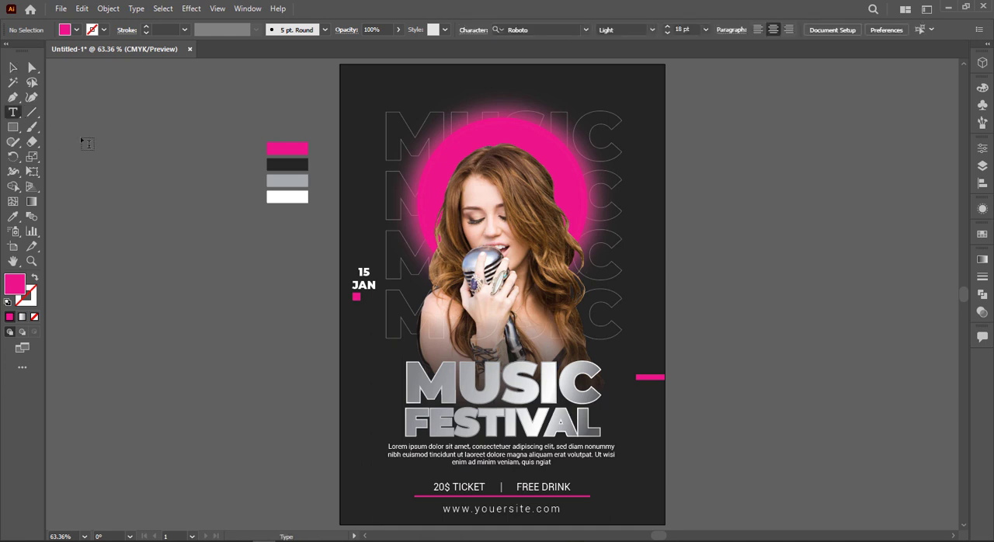
{"action": "left_click", "coordinate": [81, 139]}
{"action": "key", "text": "BackSpace"}
{"action": "type", "text": "LOGO"}
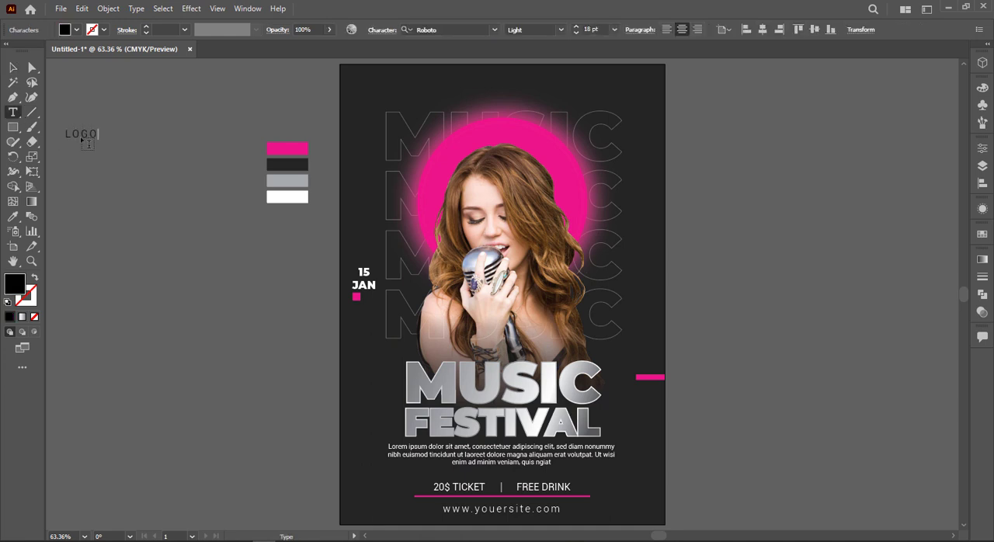
{"action": "type", "text": "I"}
{"action": "left_click", "coordinate": [13, 69]}
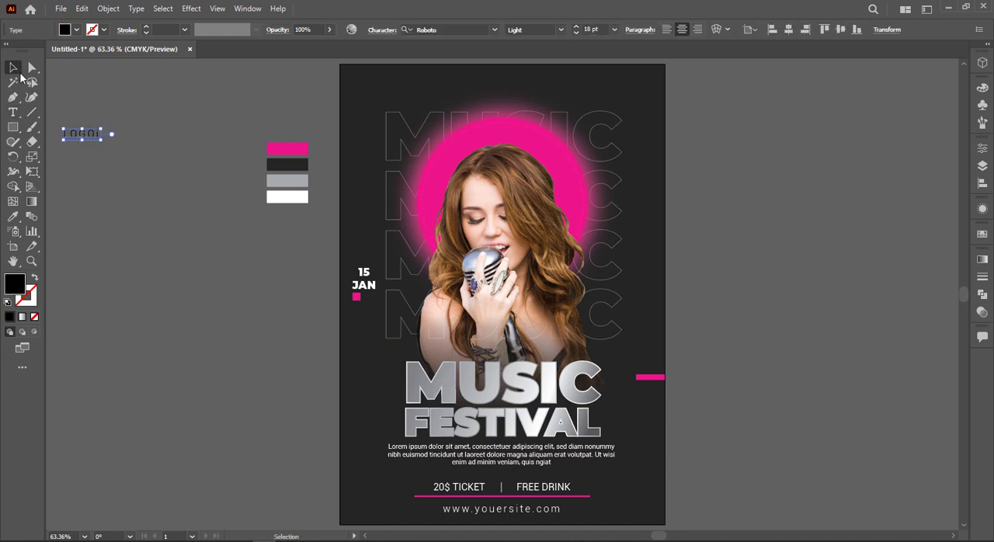
Delete the stray letter i at the end of the LOGO text
{"action": "left_click", "coordinate": [117, 175]}
{"action": "left_click", "coordinate": [97, 134]}
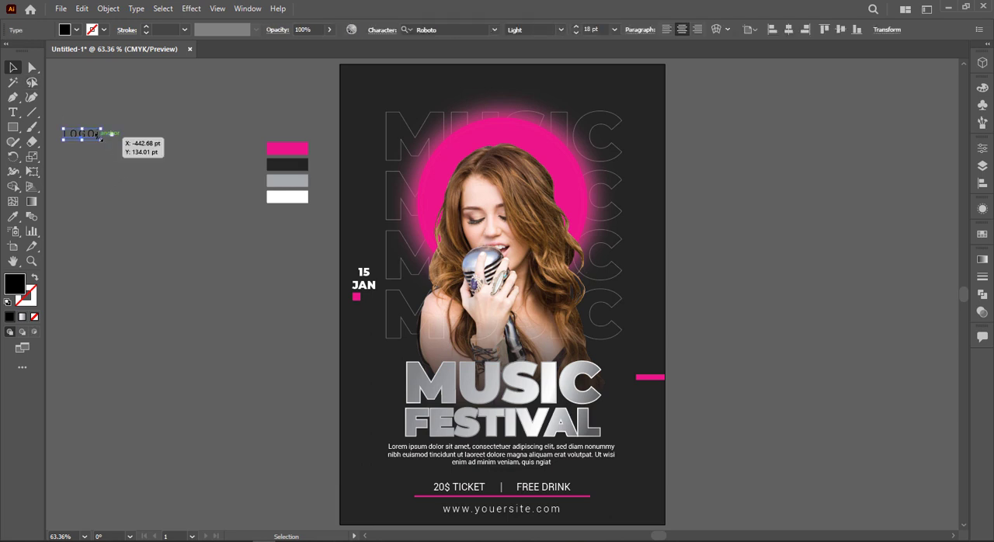
{"action": "scroll", "coordinate": [101, 133], "scroll_direction": "up", "scroll_amount": 3}
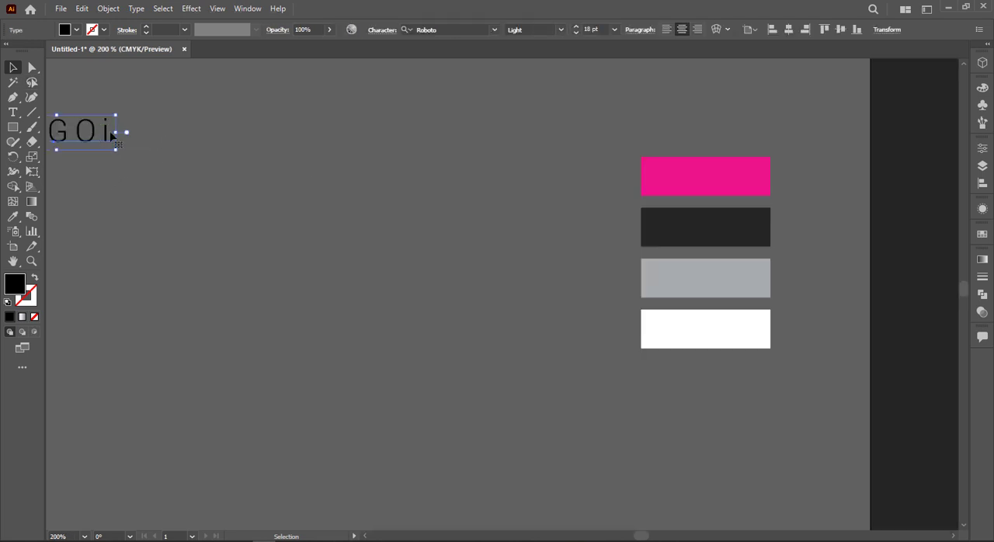
{"action": "double_click", "coordinate": [103, 128]}
{"action": "left_click_drag", "start_coordinate": [115, 130], "coordinate": [107, 129]}
{"action": "key", "text": "BackSpace"}
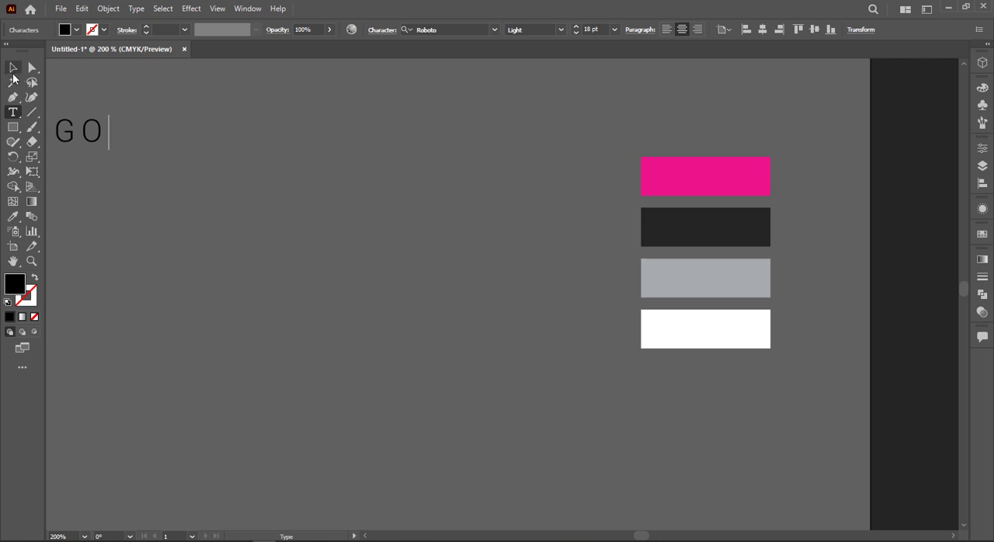
{"action": "key", "text": "Escape"}
{"action": "scroll", "coordinate": [188, 112], "scroll_direction": "down", "scroll_amount": 2}
{"action": "scroll", "coordinate": [182, 126], "scroll_direction": "up", "scroll_amount": 1}
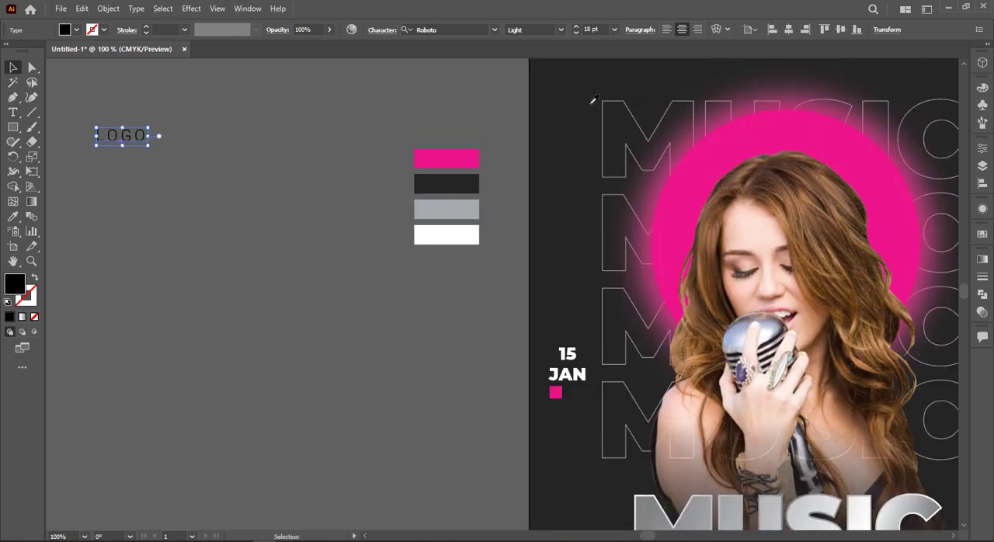
Copy the outlined MUSIC text's style to LOGO, swap it to a white fill without stroke, and set the size to 120 pt
{"action": "key", "text": "i"}
{"action": "left_click", "coordinate": [603, 101]}
{"action": "left_click", "coordinate": [34, 278]}
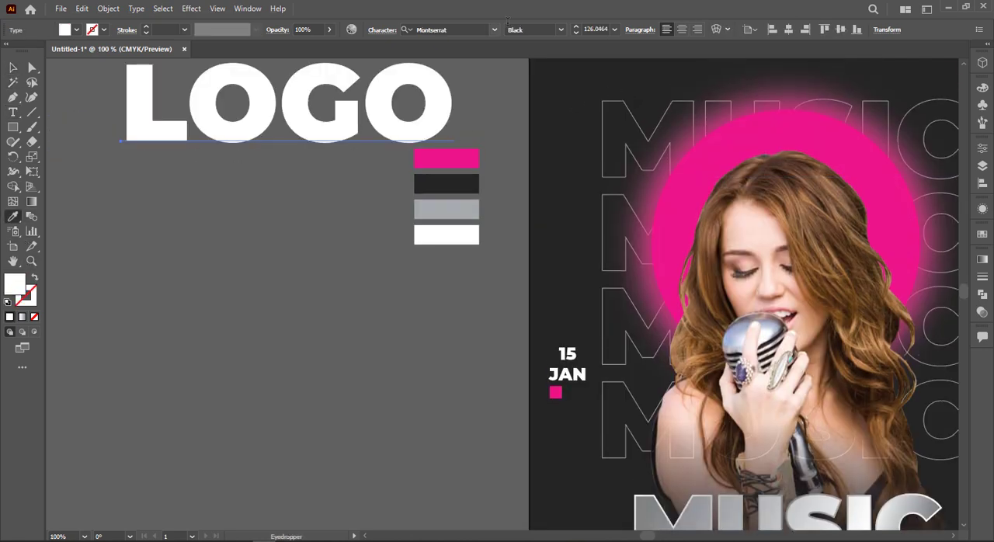
{"action": "left_click", "coordinate": [576, 32]}
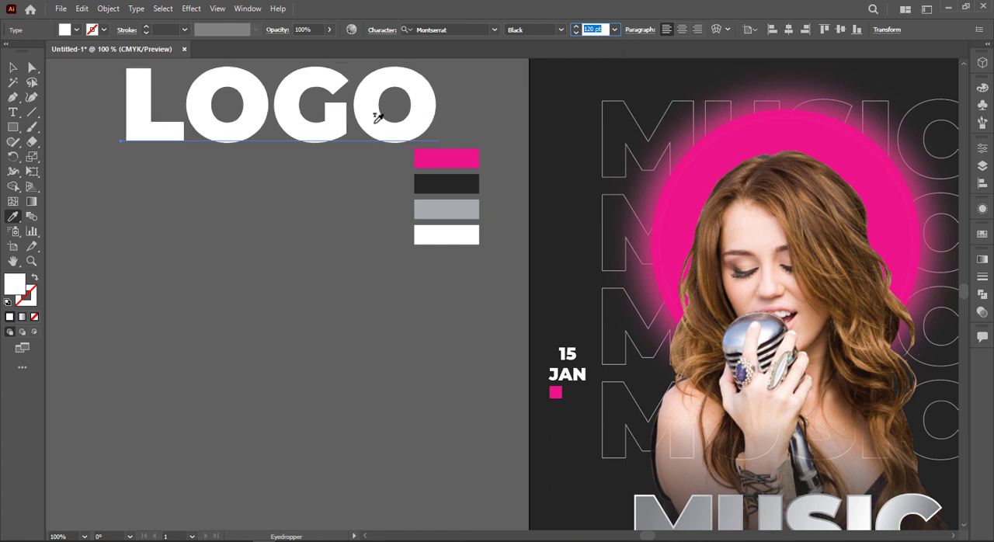
Scale the LOGO text down to about 19 pt and move it to the poster's upper-left corner, above the date
{"action": "left_click", "coordinate": [12, 67]}
{"action": "left_click_drag", "start_coordinate": [438, 169], "coordinate": [179, 118]}
{"action": "left_click", "coordinate": [289, 105]}
{"action": "left_click_drag", "start_coordinate": [295, 104], "coordinate": [198, 202]}
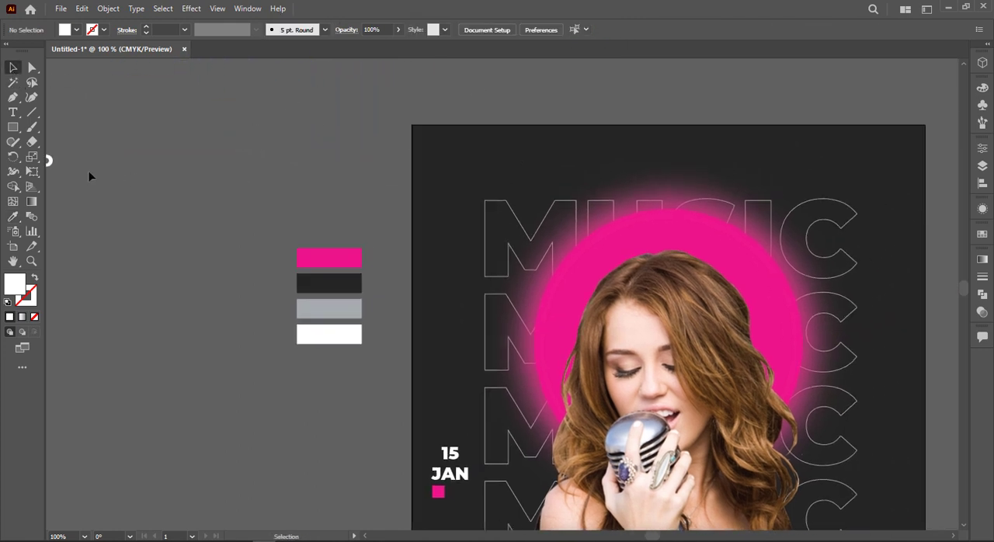
{"action": "left_click_drag", "start_coordinate": [51, 160], "coordinate": [463, 166]}
Replace the text of the lower LOGO copy in the poster's upper-left corner with HERE
{"action": "double_click", "coordinate": [464, 167]}
{"action": "key", "text": "ctrl+a"}
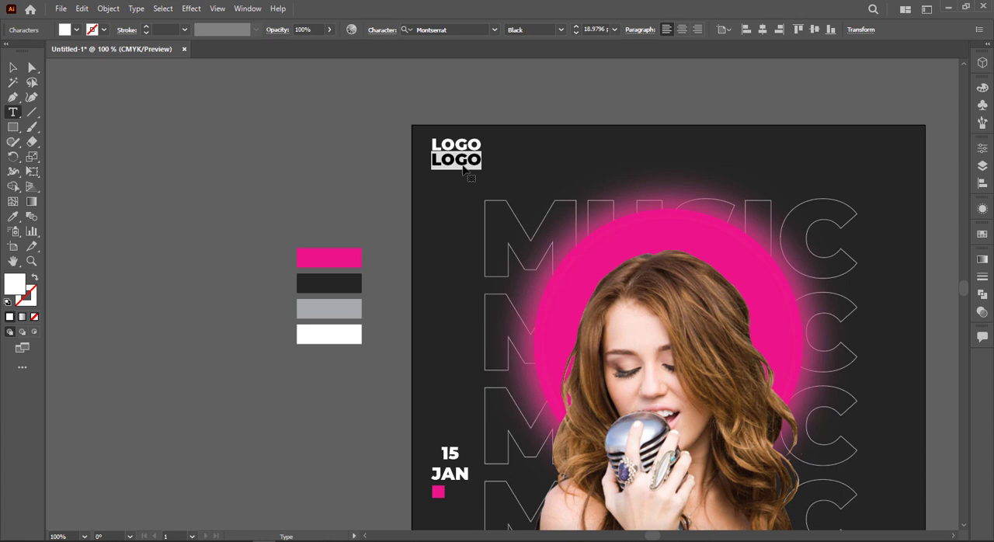
{"action": "type", "text": "HERE"}
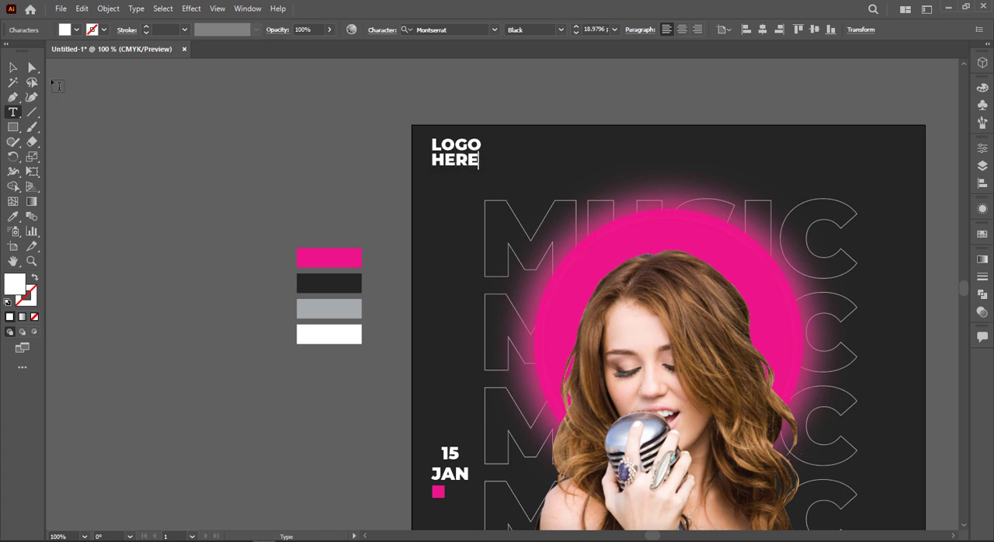
Try to recolour the LOGO HERE text with the pink swatch colour, and undo the change
{"action": "left_click", "coordinate": [12, 69]}
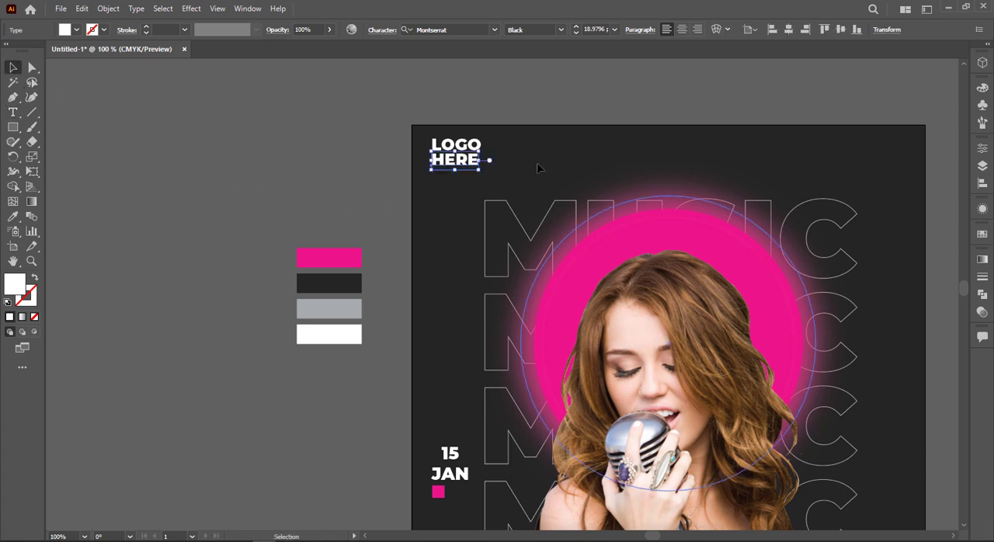
{"action": "left_click", "coordinate": [448, 145], "text": "shift"}
{"action": "key", "text": "i"}
{"action": "left_click", "coordinate": [329, 257]}
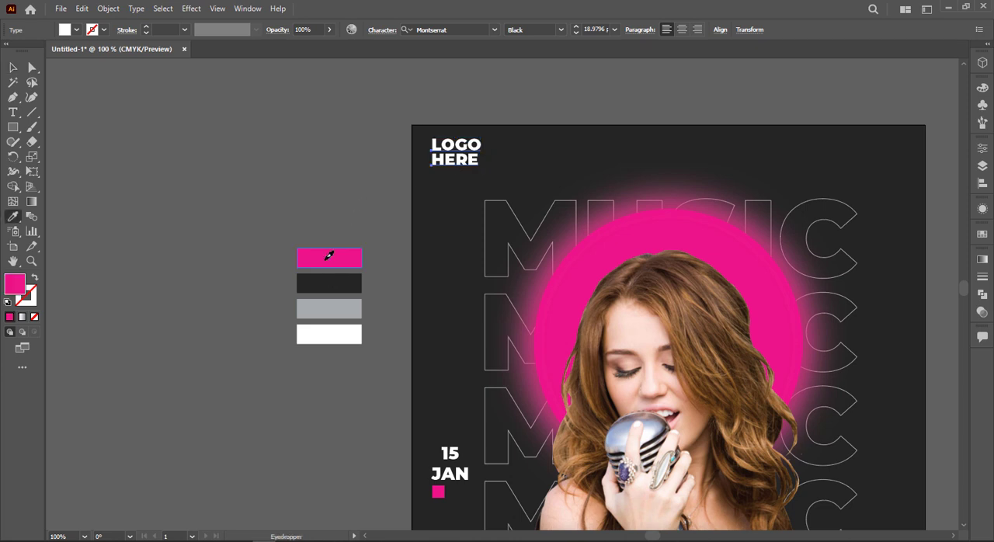
{"action": "key", "text": "v"}
{"action": "left_click", "coordinate": [80, 102]}
{"action": "key", "text": "ctrl+z"}
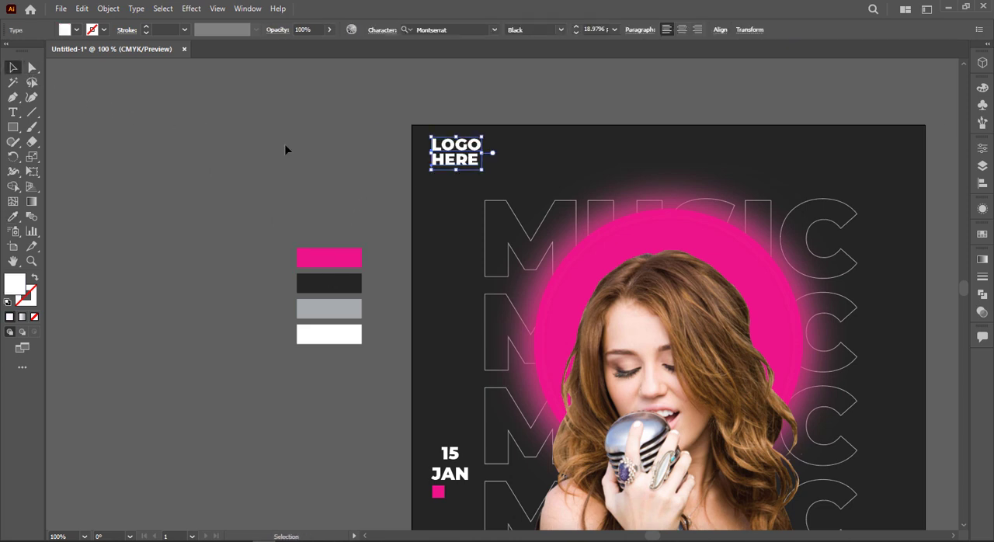
Stretch the HERE text until its right edge lines up with the word LOGO above it
{"action": "left_click", "coordinate": [625, 177]}
{"action": "scroll", "coordinate": [548, 176], "scroll_direction": "up", "scroll_amount": 2}
{"action": "left_click", "coordinate": [410, 156]}
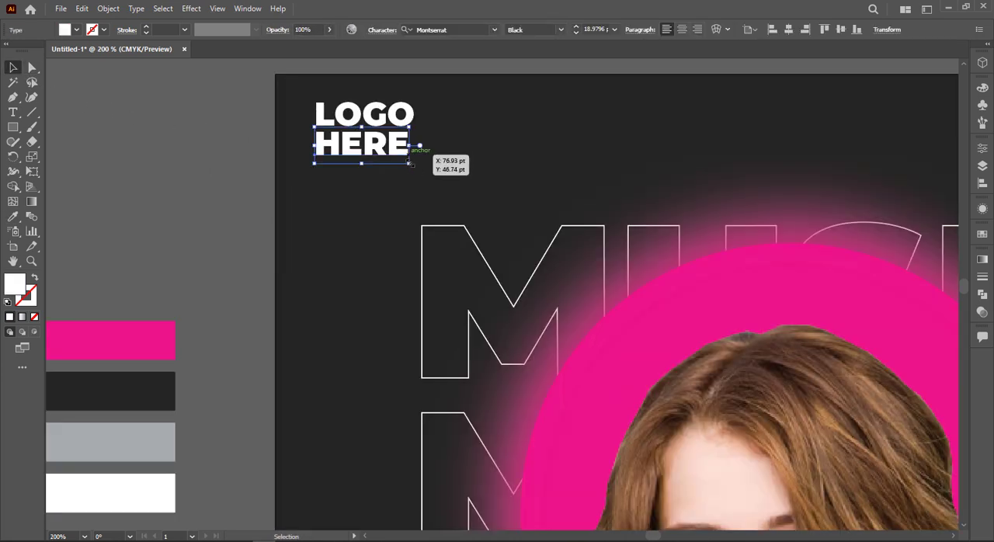
{"action": "double_click", "coordinate": [407, 156]}
{"action": "left_click", "coordinate": [230, 163]}
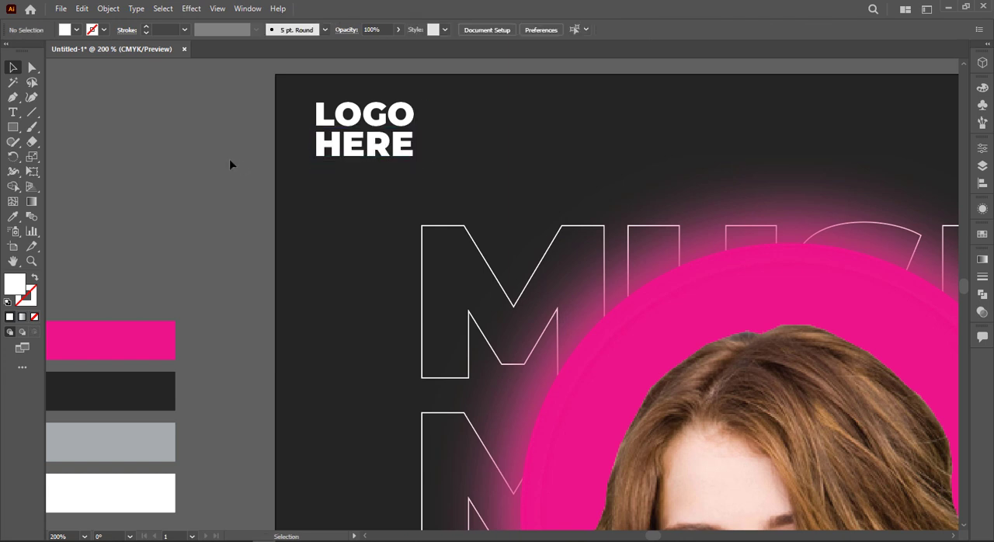
{"action": "key", "text": "ctrl+0"}
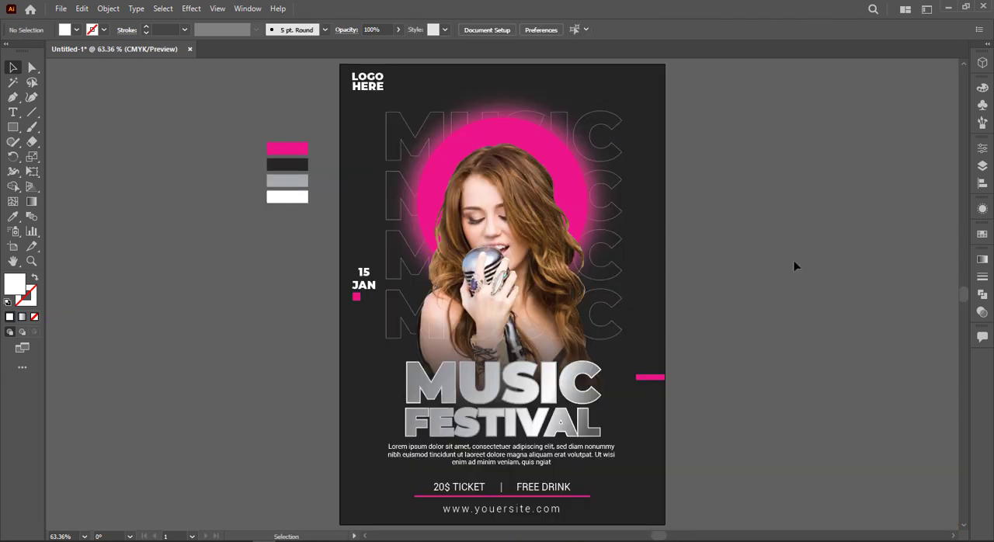
Draw a white circle about 5.28 pt in diameter beside the artboard and keep one copy about 12.24 pt to its right
{"action": "left_click", "coordinate": [12, 141]}
{"action": "left_click", "coordinate": [12, 127]}
{"action": "left_click", "coordinate": [76, 159]}
{"action": "scroll", "coordinate": [265, 299], "scroll_direction": "up", "scroll_amount": 5}
{"action": "mouse_move", "coordinate": [315, 285]}
{"action": "left_mouse_down"}
{"action": "mouse_move", "coordinate": [327, 298]}
{"action": "mouse_move", "coordinate": [361, 291]}
{"action": "left_mouse_up"}
{"action": "key", "text": "v"}
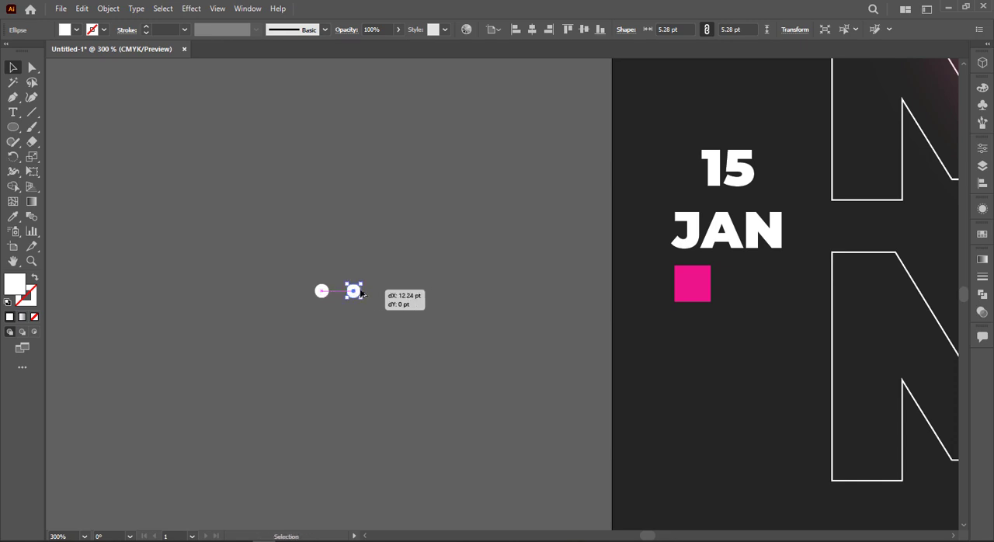
{"action": "key", "text": "ctrl+d"}
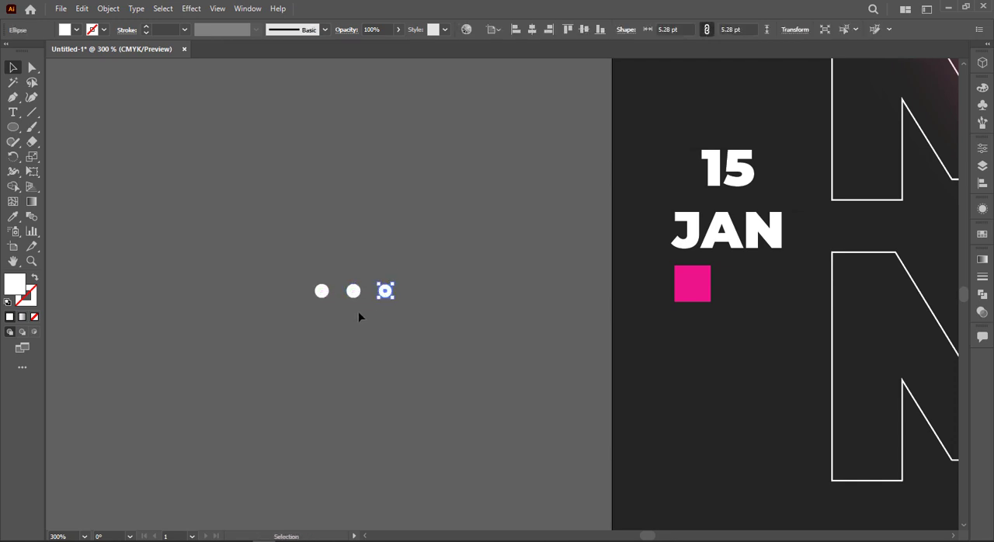
{"action": "key", "text": "Delete"}
Duplicate the pair of circles downward at even spacing to form two columns of seven dots
{"action": "left_click_drag", "start_coordinate": [330, 305], "coordinate": [310, 281]}
{"action": "key", "text": "ctrl+d"}
{"action": "key", "text": "ctrl+d"}
{"action": "key", "text": "ctrl+d"}
{"action": "key", "text": "ctrl+d"}
{"action": "key", "text": "ctrl+d"}
Delete the top two dots of the left column and the bottom two dots of the right column
{"action": "key", "text": "Delete"}
{"action": "left_click_drag", "start_coordinate": [330, 466], "coordinate": [396, 416]}
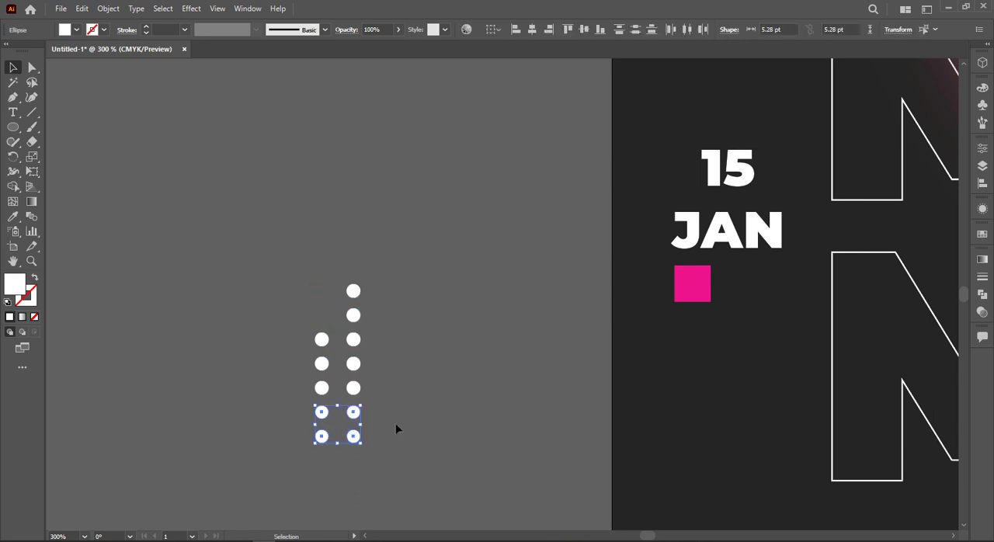
{"action": "key", "text": "a"}
{"action": "left_click", "coordinate": [354, 435]}
{"action": "key", "text": "Delete"}
{"action": "left_click", "coordinate": [353, 412]}
{"action": "key", "text": "Delete"}
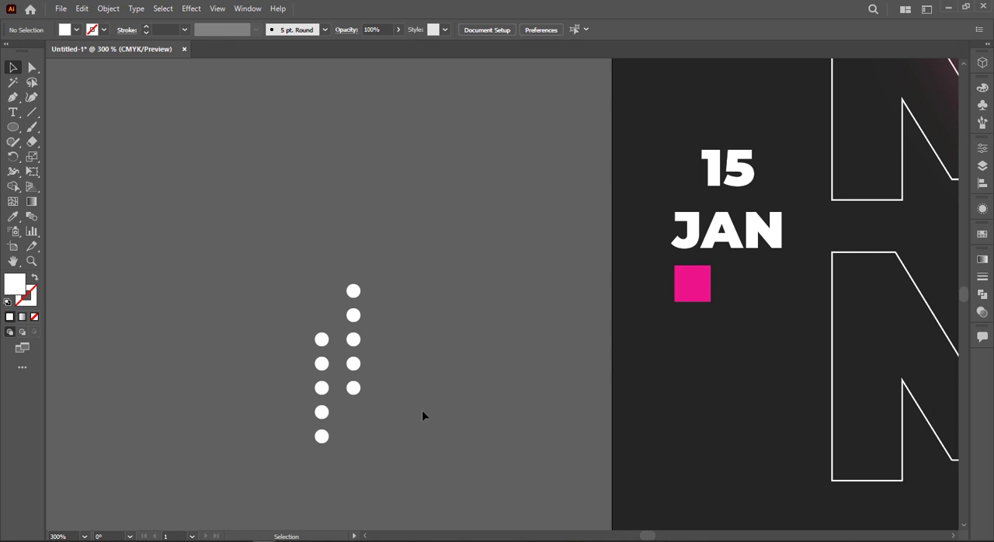
Move the right dot column closer to the left one and raise the left column by one row to tighten the staggered pattern
{"action": "key", "text": "ctrl+0"}
{"action": "scroll", "coordinate": [290, 302], "scroll_direction": "up", "scroll_amount": 5}
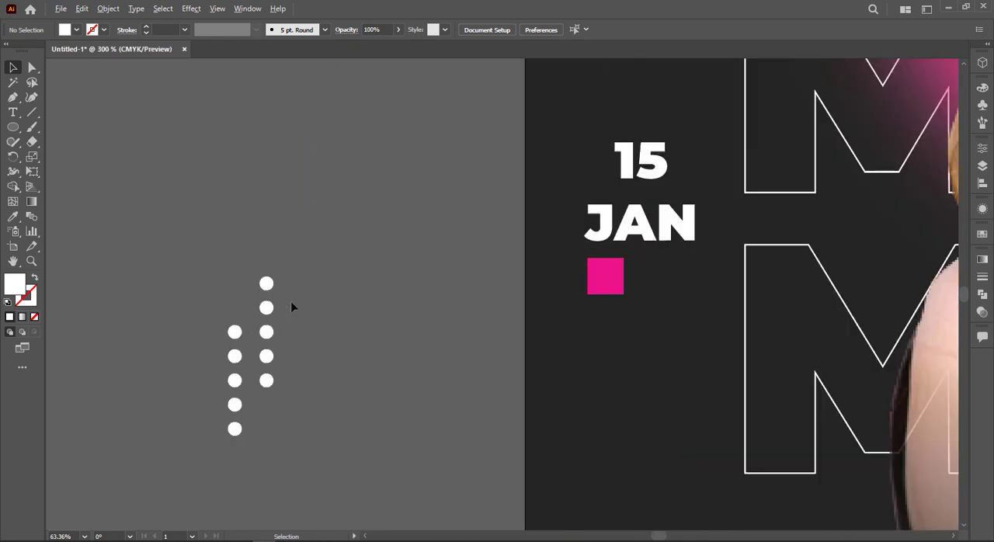
{"action": "left_click_drag", "start_coordinate": [268, 382], "coordinate": [257, 359]}
{"action": "left_click", "coordinate": [283, 264]}
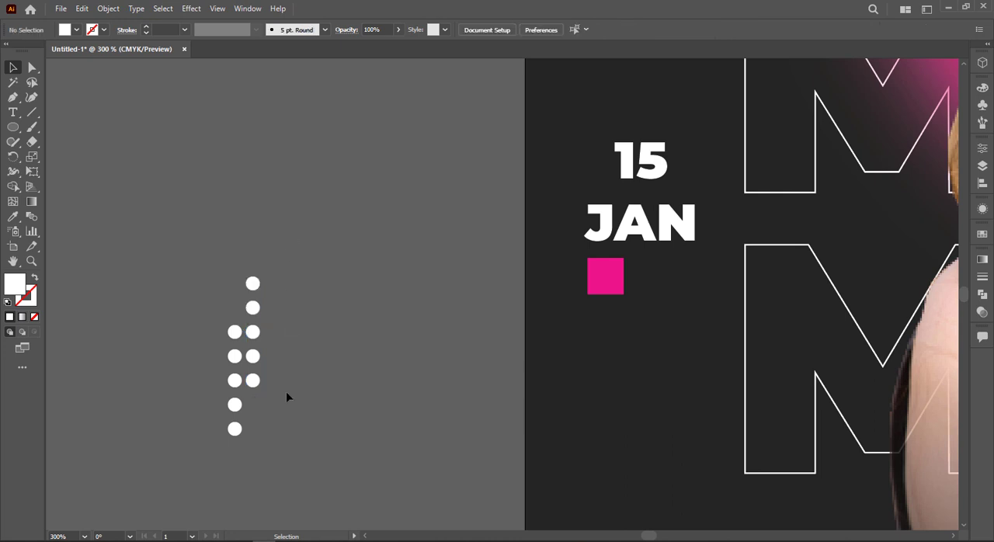
{"action": "left_click_drag", "start_coordinate": [232, 461], "coordinate": [235, 459]}
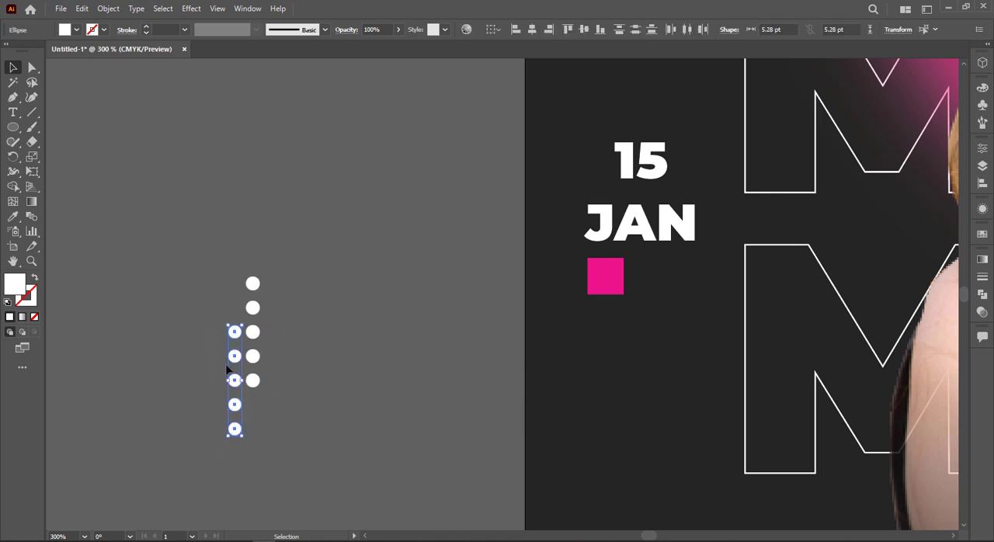
{"action": "left_click_drag", "start_coordinate": [236, 334], "coordinate": [238, 313]}
{"action": "left_click", "coordinate": [174, 431]}
Fill all the dots with the pink swatch colour and group them
{"action": "key", "text": "ctrl+a"}
{"action": "key", "text": "ctrl+0"}
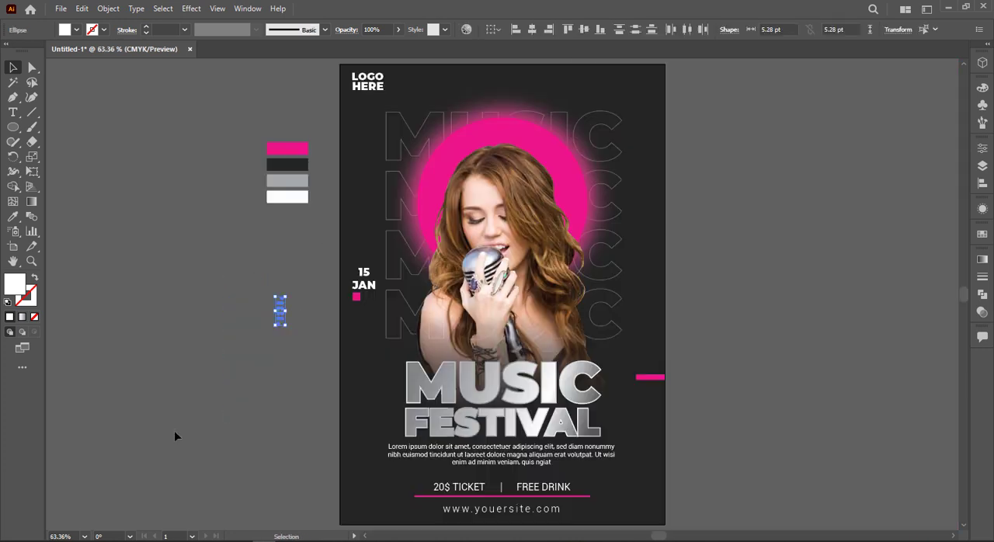
{"action": "key", "text": "i"}
{"action": "left_click", "coordinate": [287, 149]}
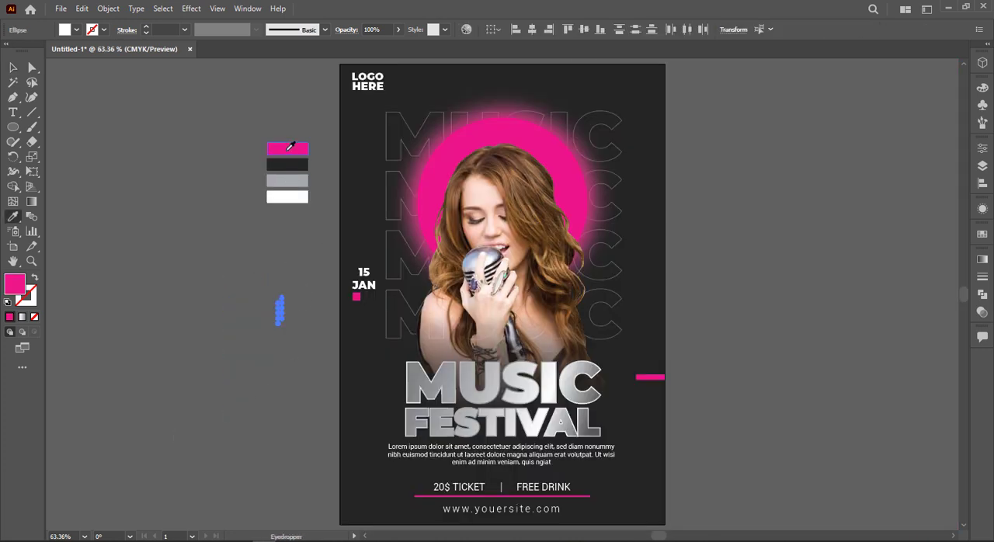
{"action": "left_click", "coordinate": [14, 69]}
{"action": "key", "text": "ctrl+g"}
{"action": "left_click", "coordinate": [293, 342]}
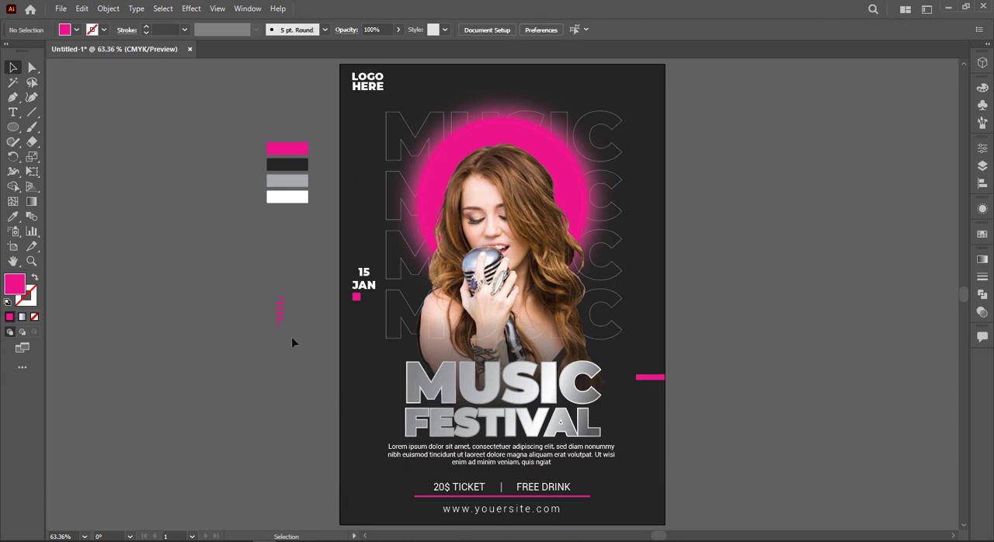
Move the pink dot group onto the poster's upper-right area, beside the outlined MUSIC rows
{"action": "left_click", "coordinate": [282, 322]}
{"action": "left_click_drag", "start_coordinate": [287, 327], "coordinate": [649, 163]}
{"action": "left_click", "coordinate": [302, 370]}
{"action": "left_click", "coordinate": [710, 148]}
{"action": "left_click", "coordinate": [649, 162]}
Scale down the pink dot group beside the outlined MUSIC rows
{"action": "scroll", "coordinate": [633, 139], "scroll_direction": "up", "scroll_amount": 5}
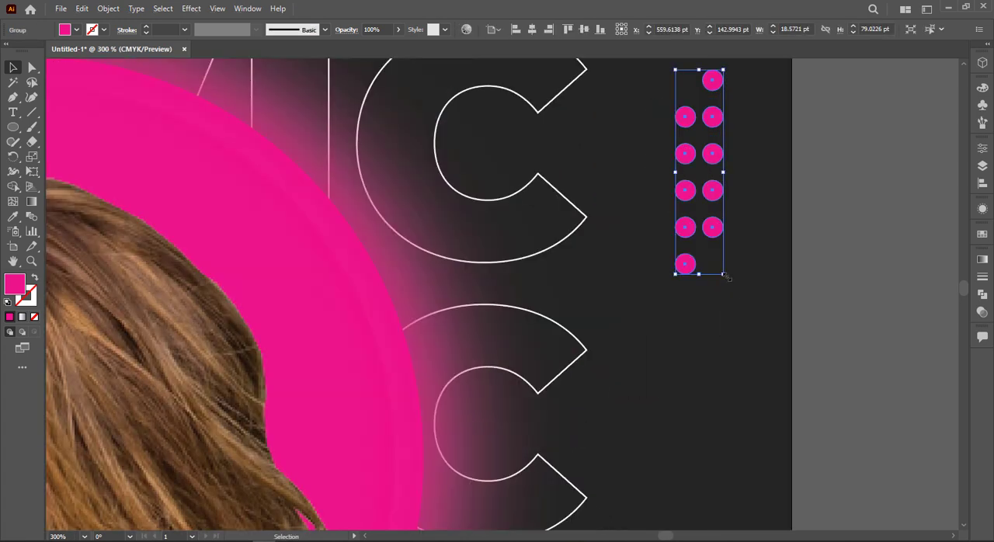
{"action": "left_click_drag", "start_coordinate": [726, 275], "coordinate": [715, 265]}
{"action": "scroll", "coordinate": [715, 266], "scroll_direction": "down", "scroll_amount": 5}
{"action": "left_click", "coordinate": [779, 258]}
{"action": "scroll", "coordinate": [776, 255], "scroll_direction": "down", "scroll_amount": 3}
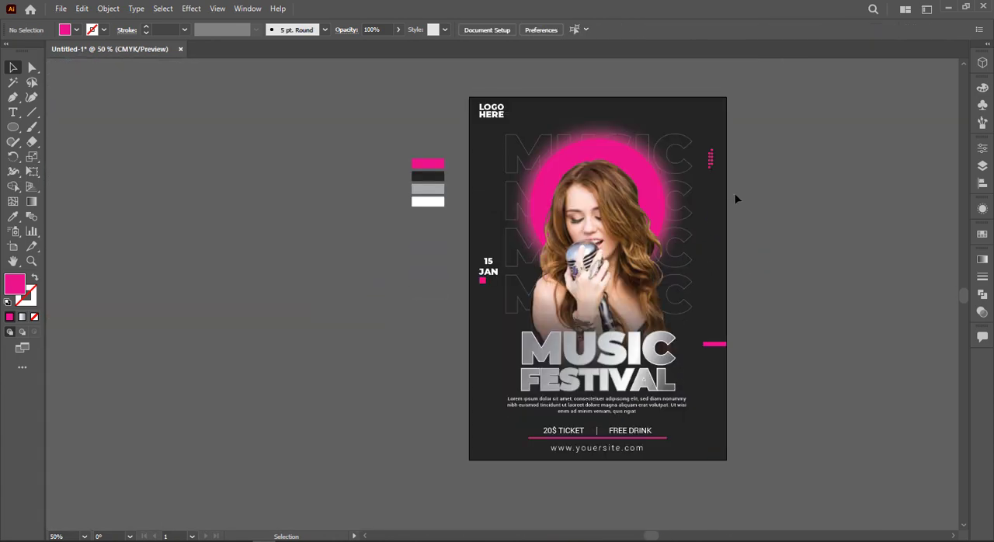
Place a copy of the pink dot group at the poster's lower left, beside the FESTIVAL title
{"action": "left_click_drag", "start_coordinate": [723, 173], "coordinate": [501, 384]}
{"action": "left_click", "coordinate": [771, 396]}
{"action": "scroll", "coordinate": [771, 400], "scroll_direction": "up", "scroll_amount": 1}
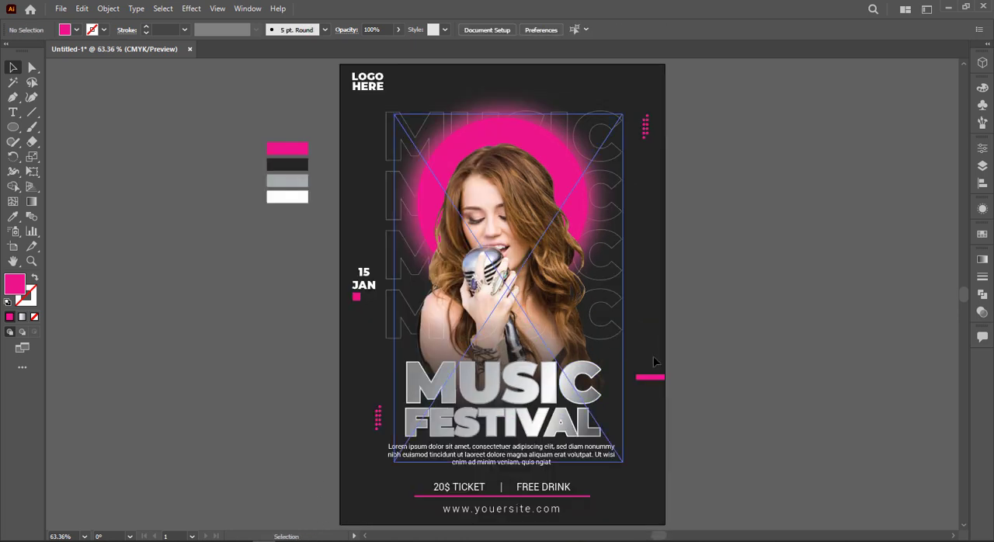